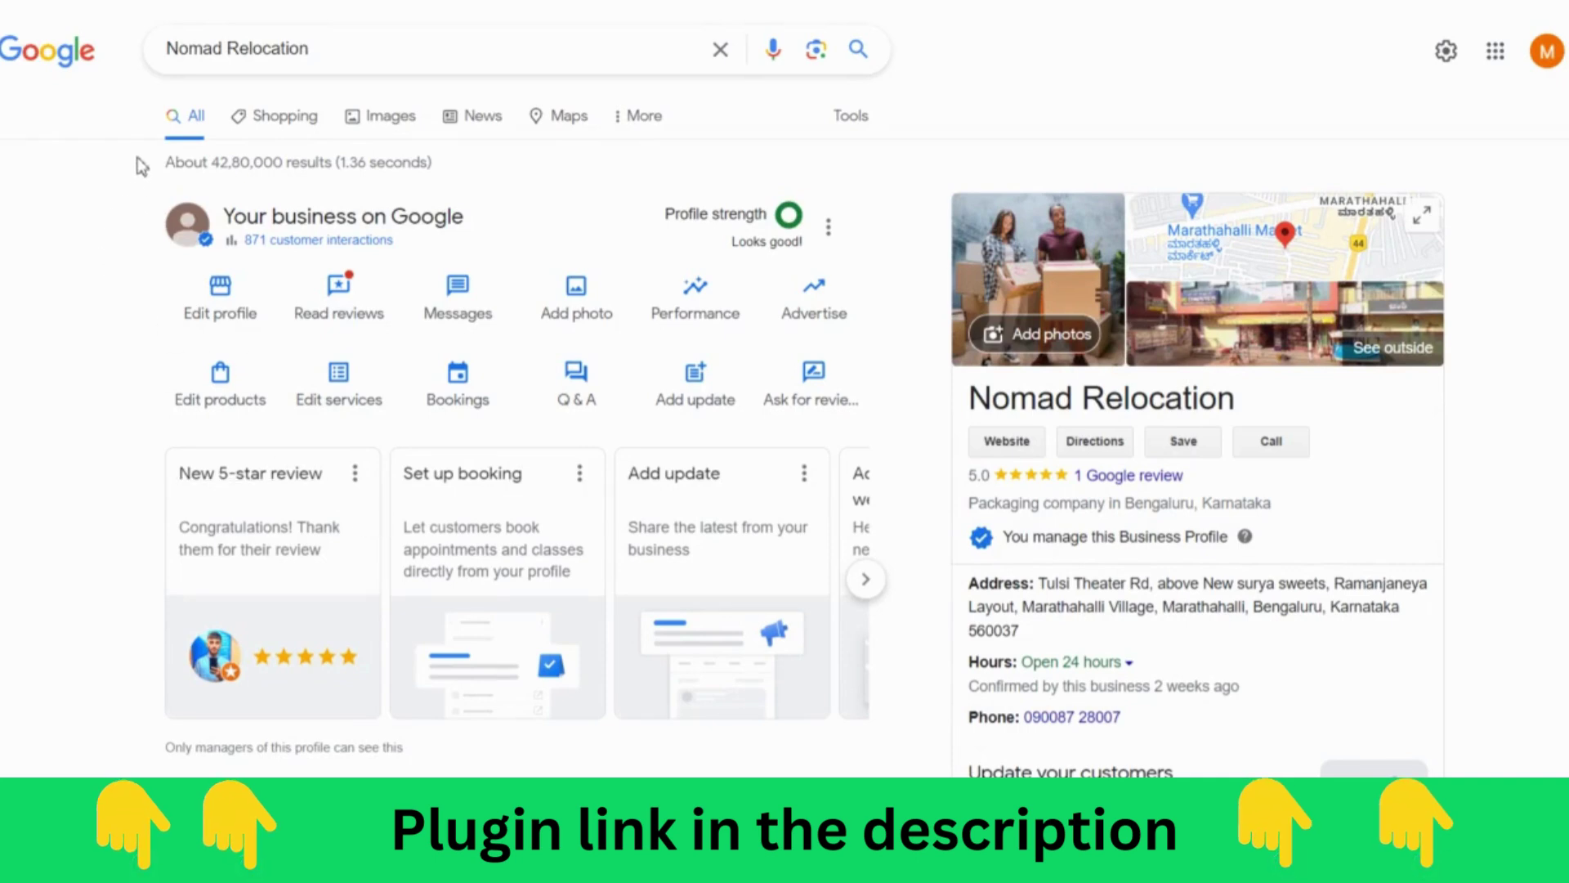
Delete the repeated word 'verification' from the requirements list's heading line.
drag(171, 50, 322, 50)
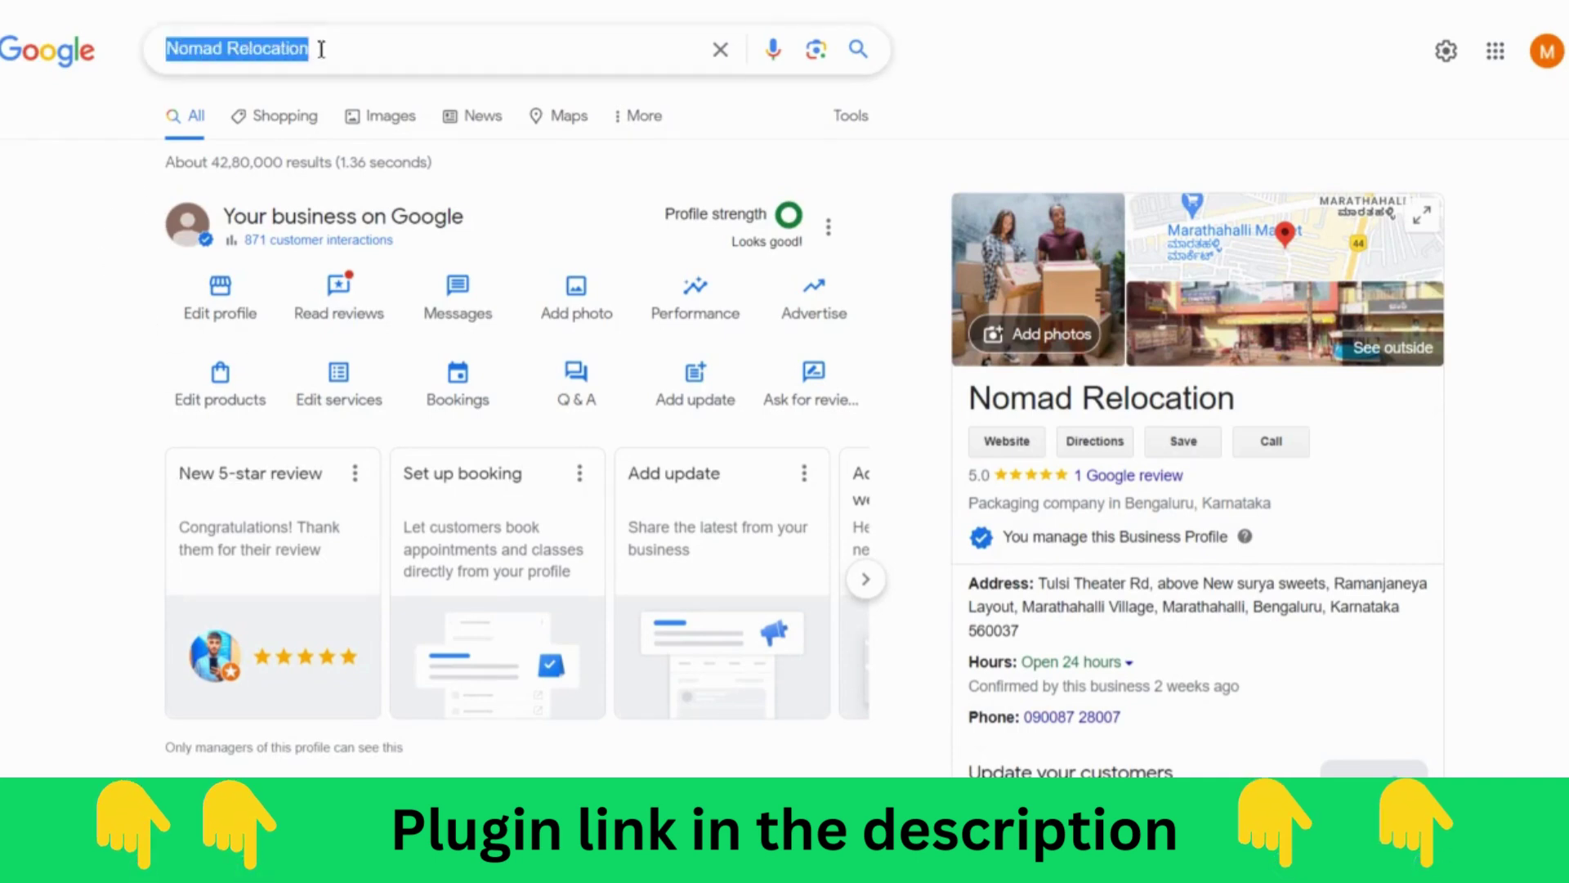
click(31, 270)
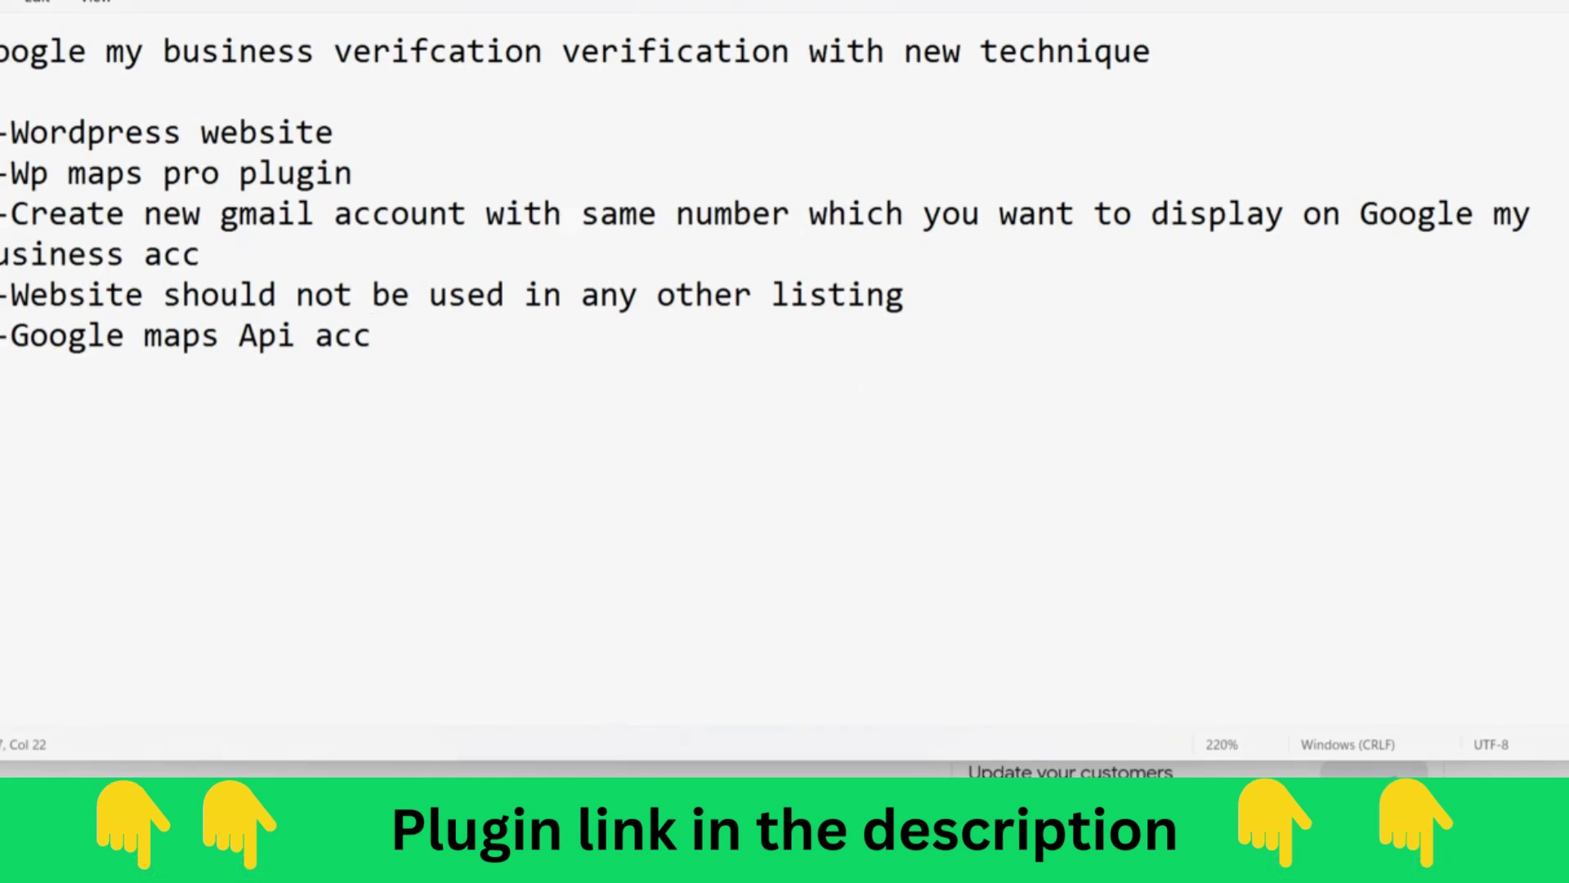
triple_click(572, 51)
key(Left)
drag(1, 50, 481, 346)
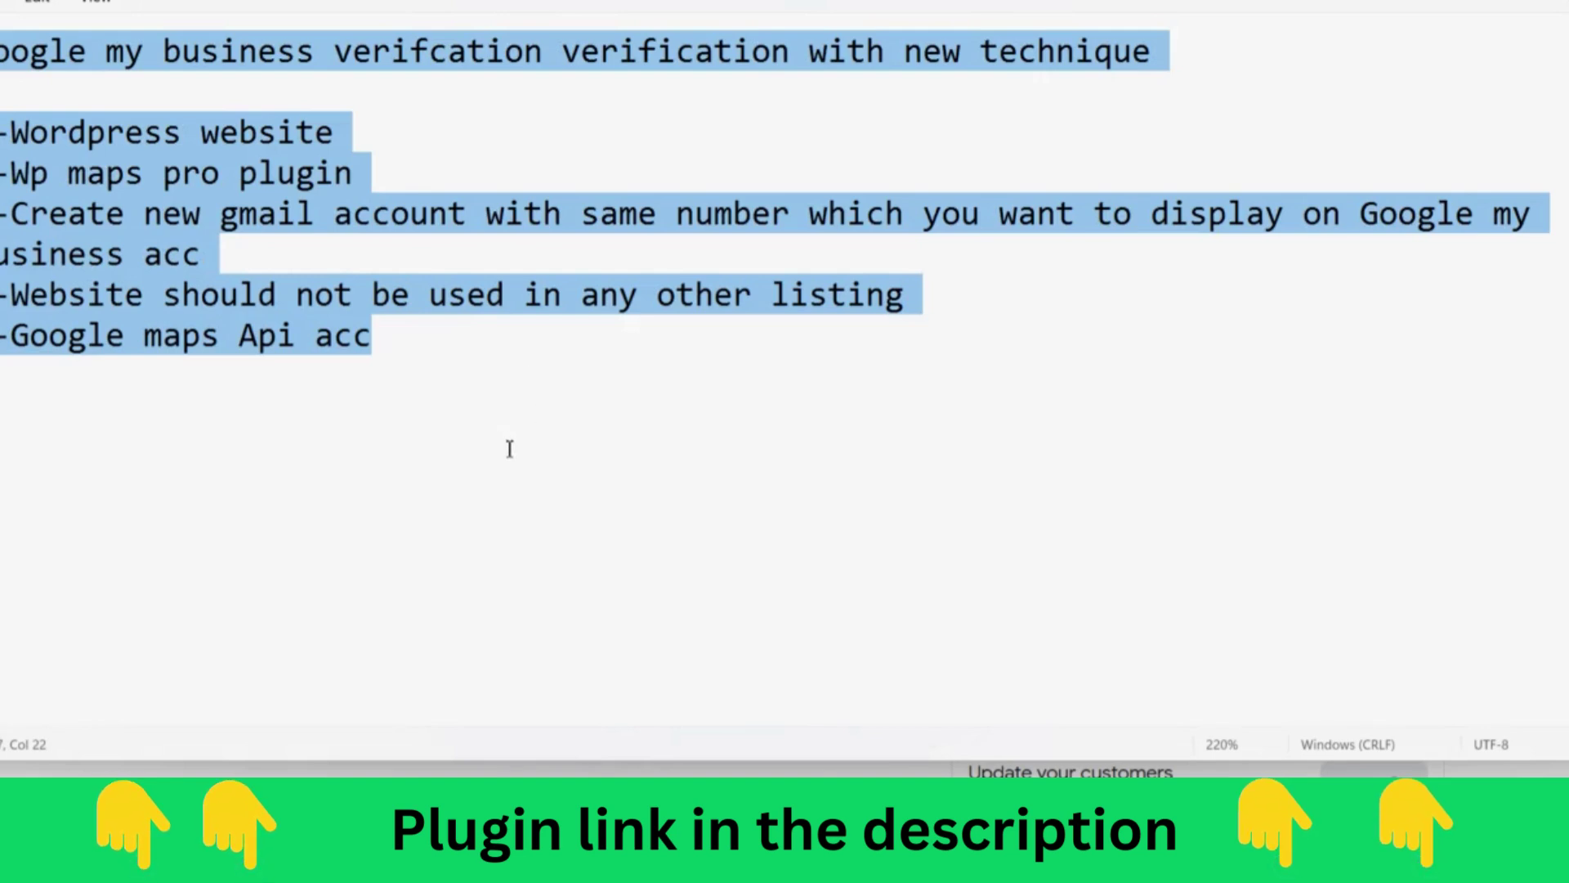
click(487, 431)
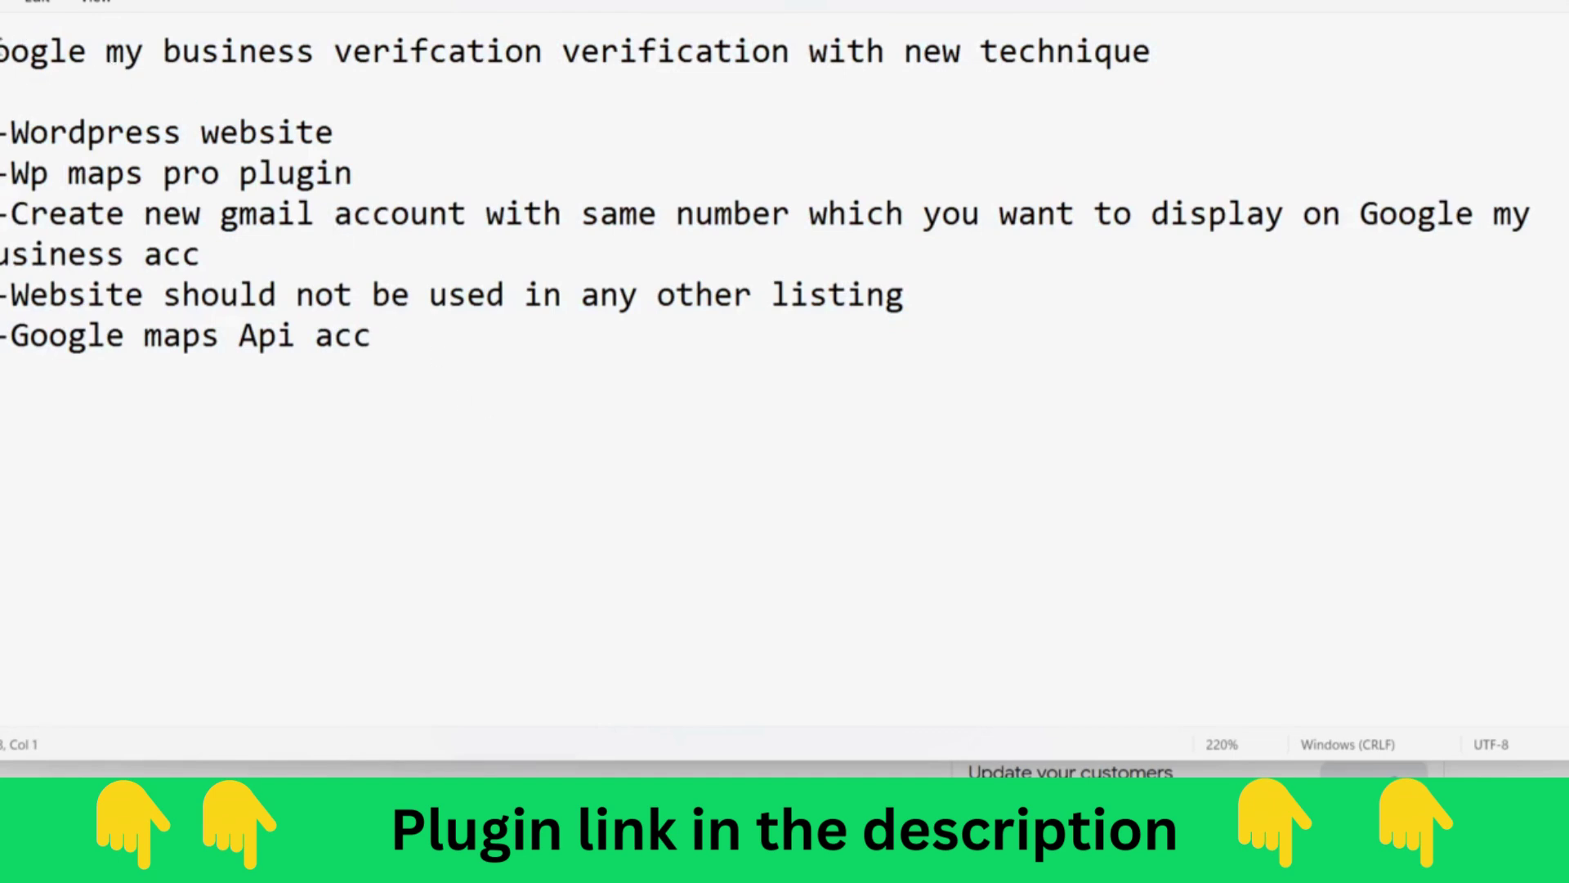
drag(7, 53, 672, 75)
drag(789, 57, 582, 63)
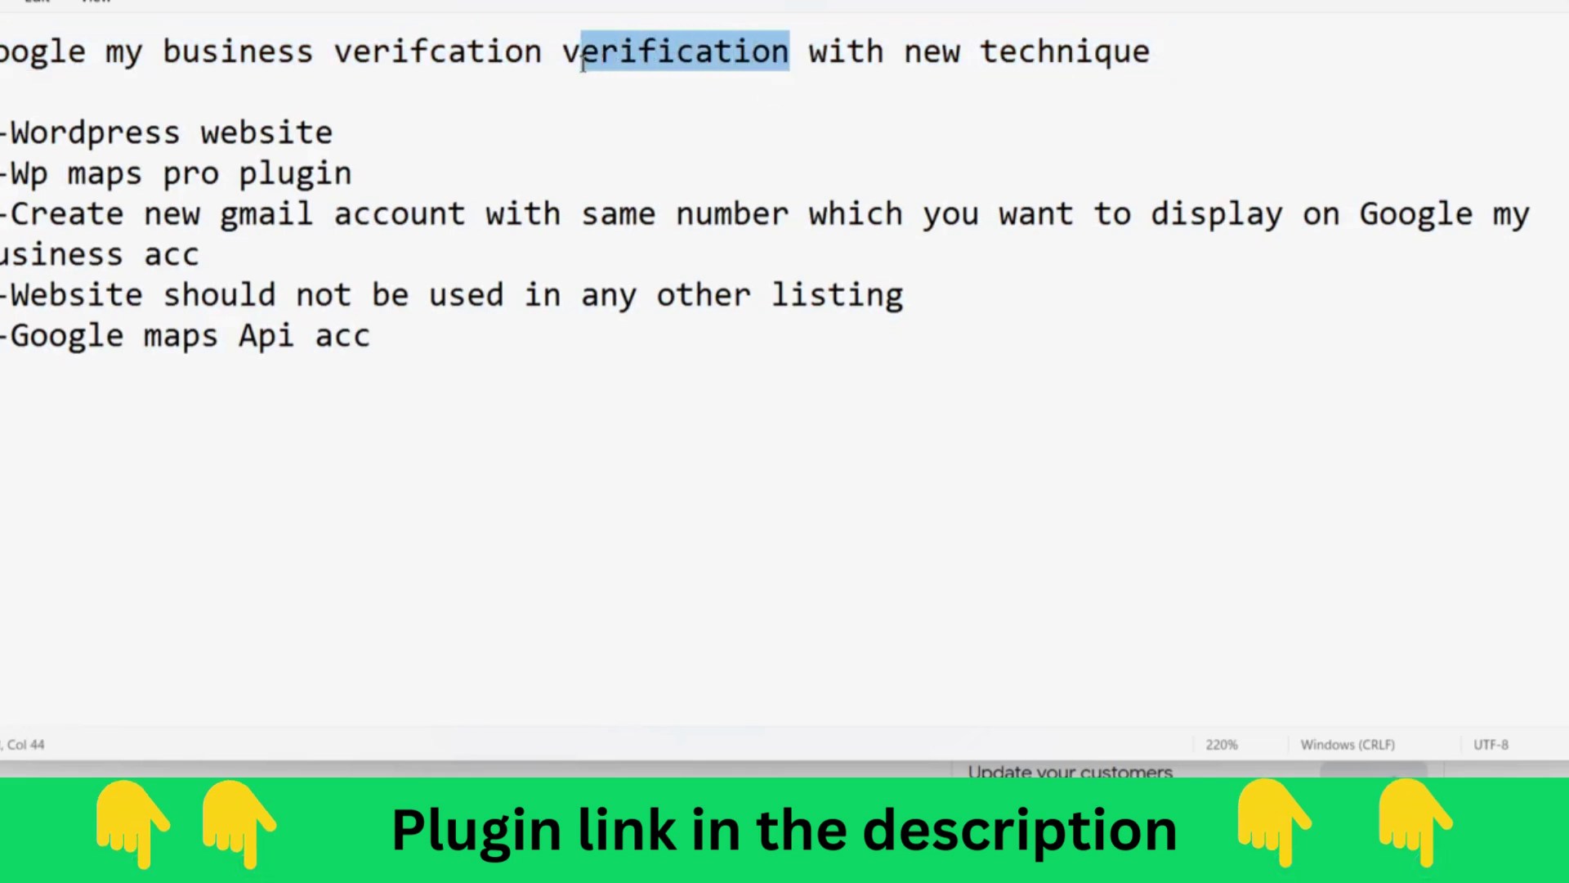
key(BackSpace)
key(BackSpace)
key(BackSpace)
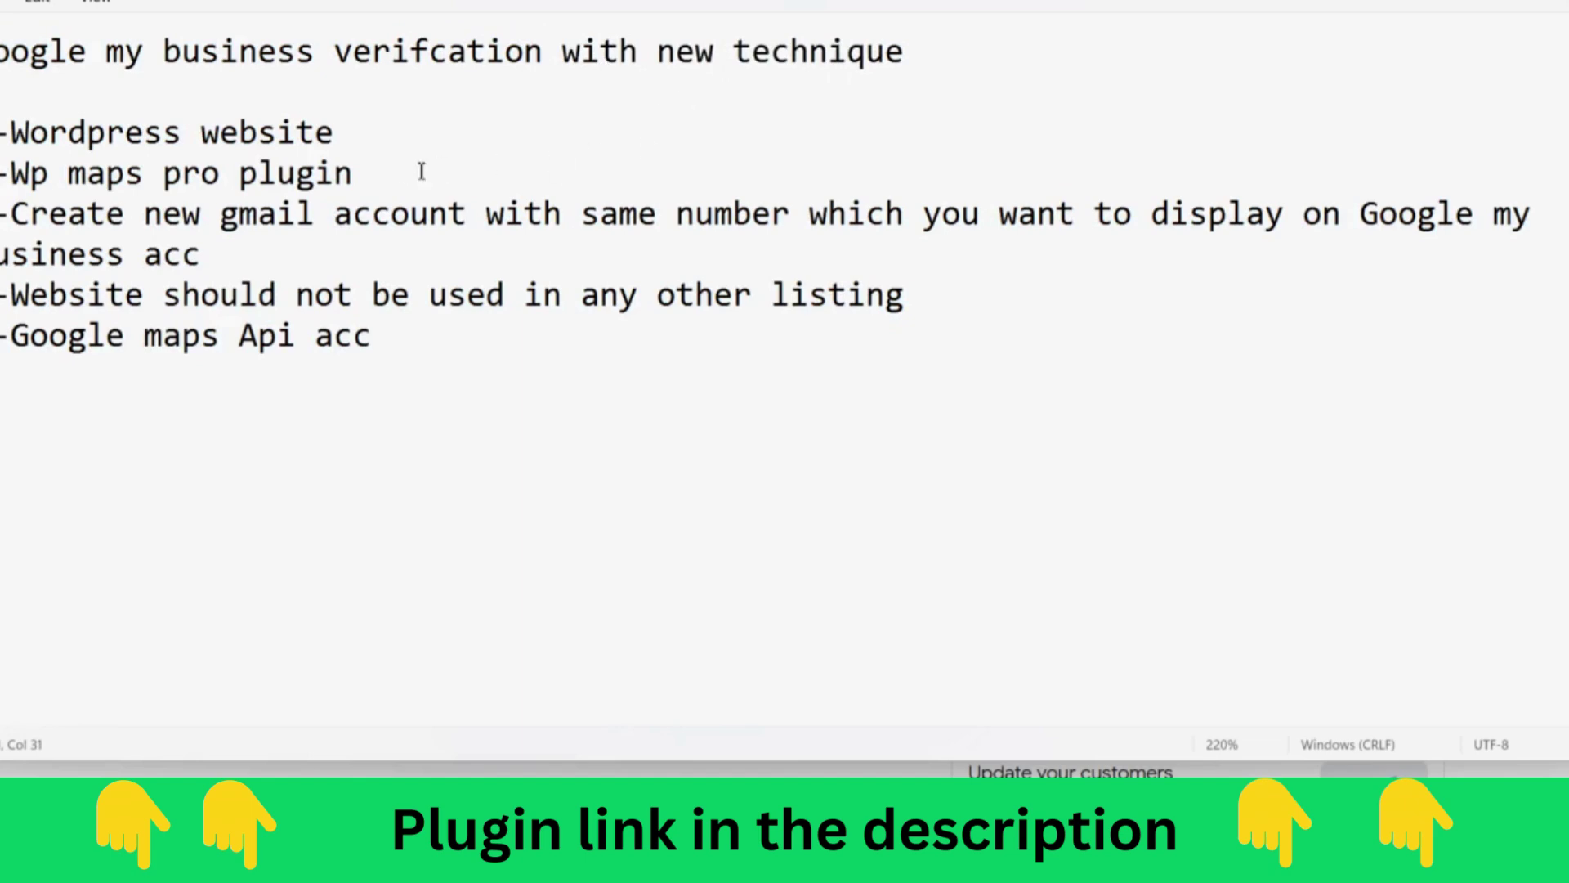
Highlight the WordPress website and Wp maps pro plugin requirement lines for review.
click(318, 173)
drag(336, 130, 8, 122)
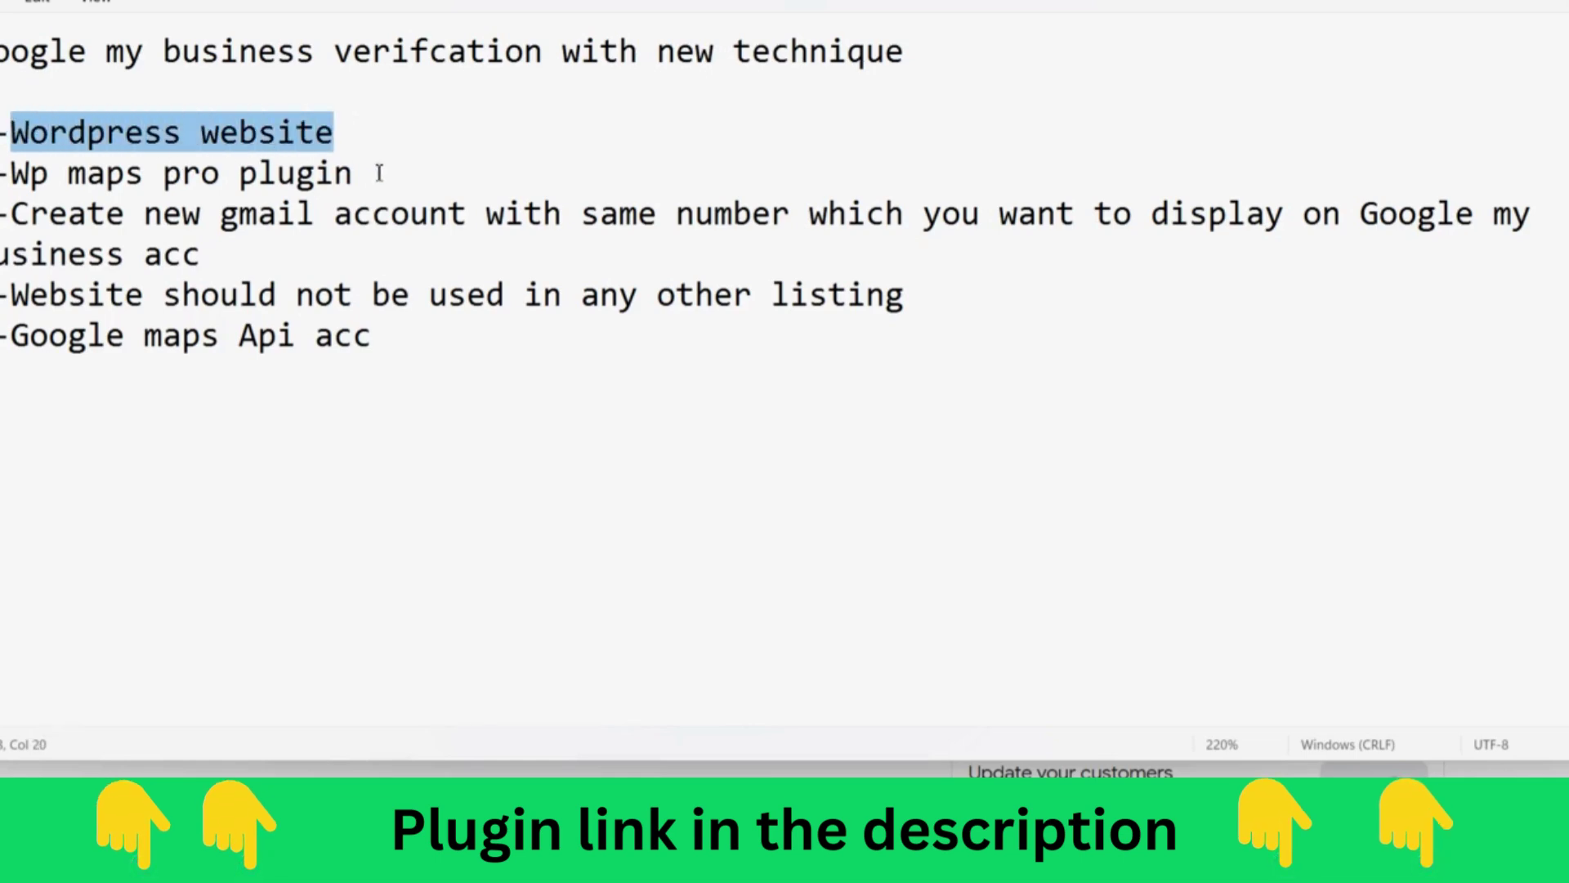
drag(379, 173, 321, 139)
click(10, 214)
Highlight the Gmail account, unused-website and Google Maps API account requirements in turn.
drag(32, 214, 1506, 229)
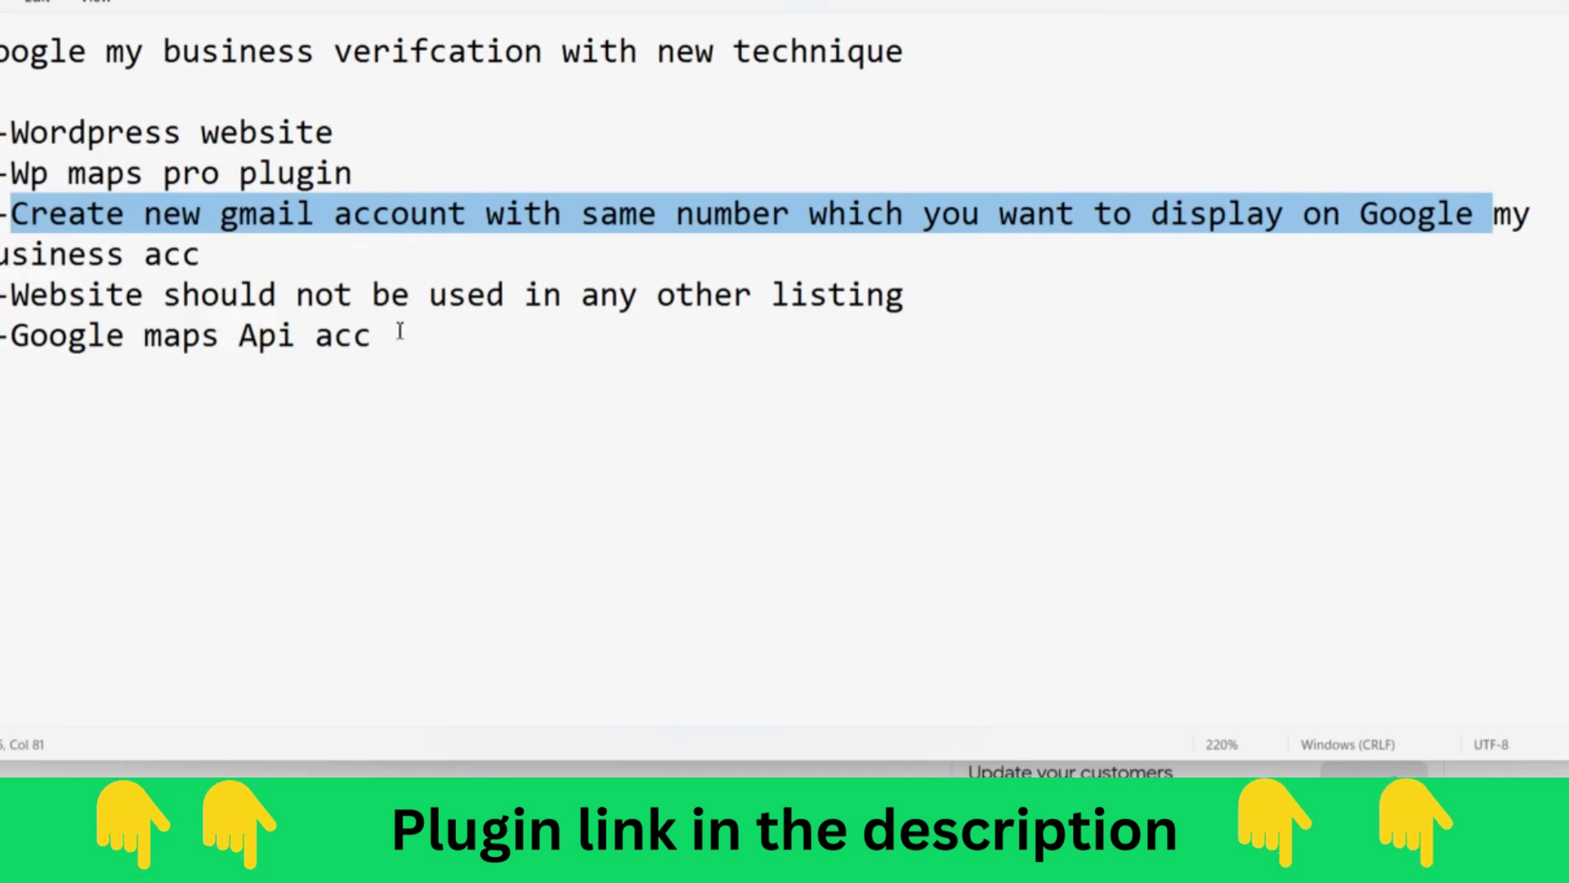
drag(13, 294, 914, 299)
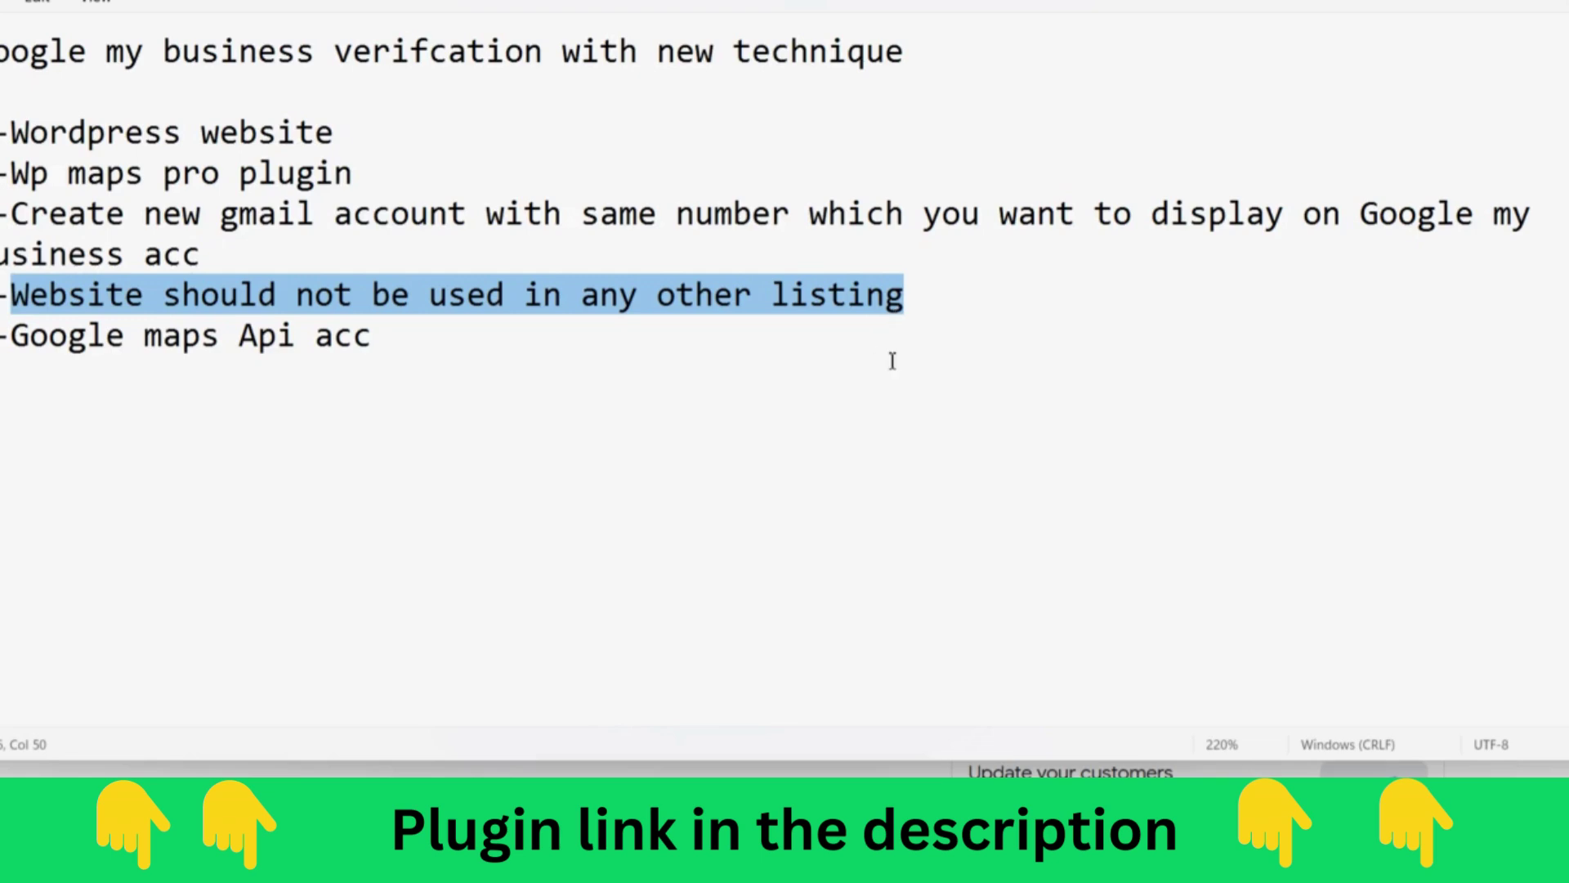
click(777, 357)
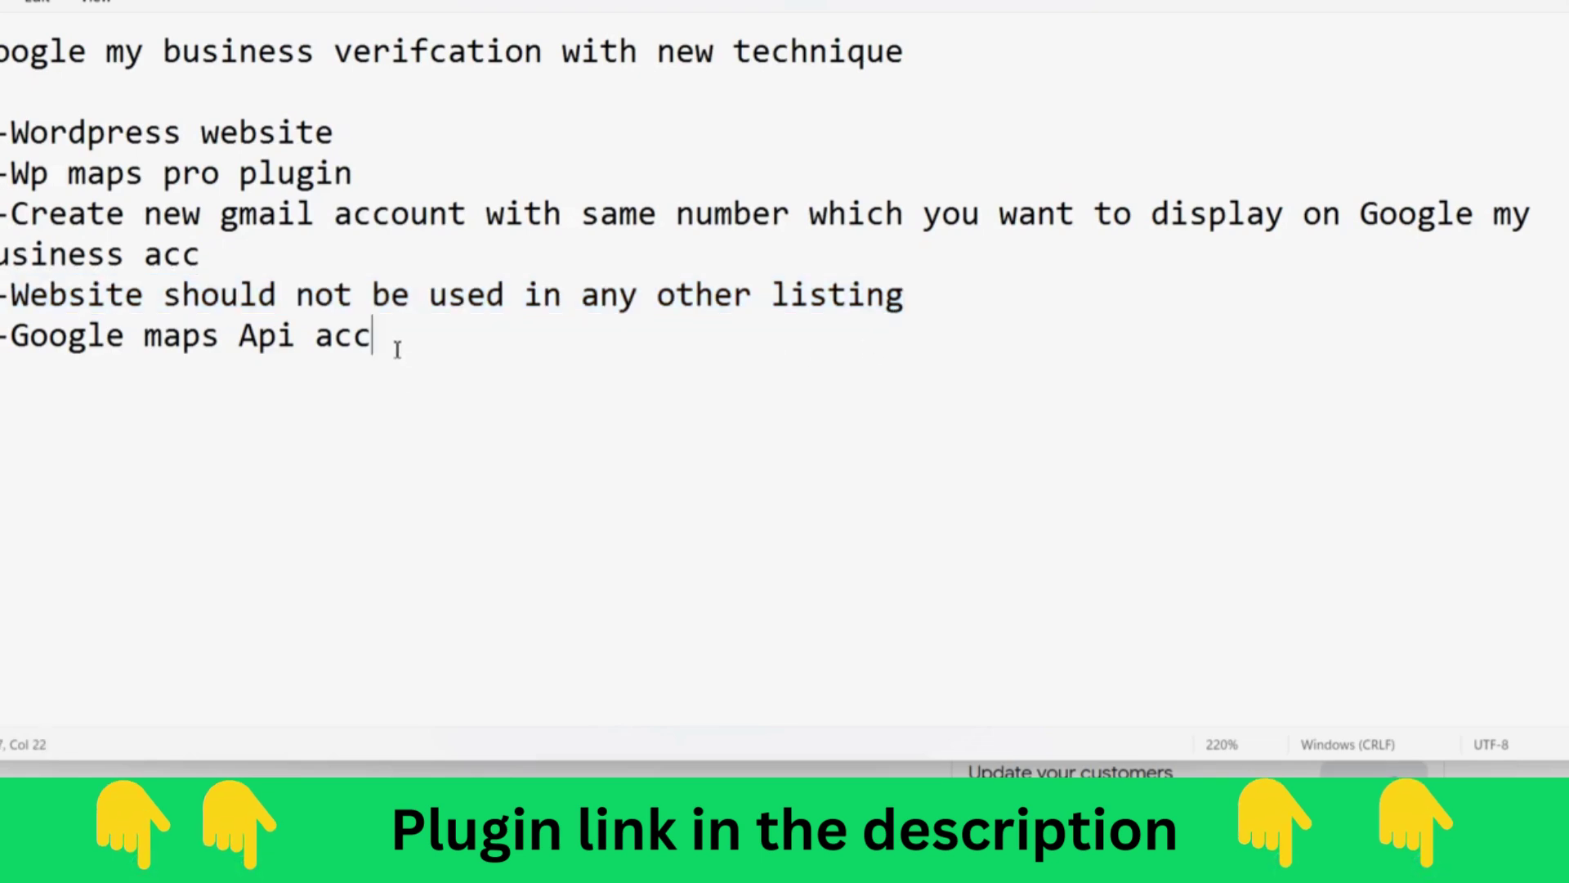
drag(397, 349, 18, 341)
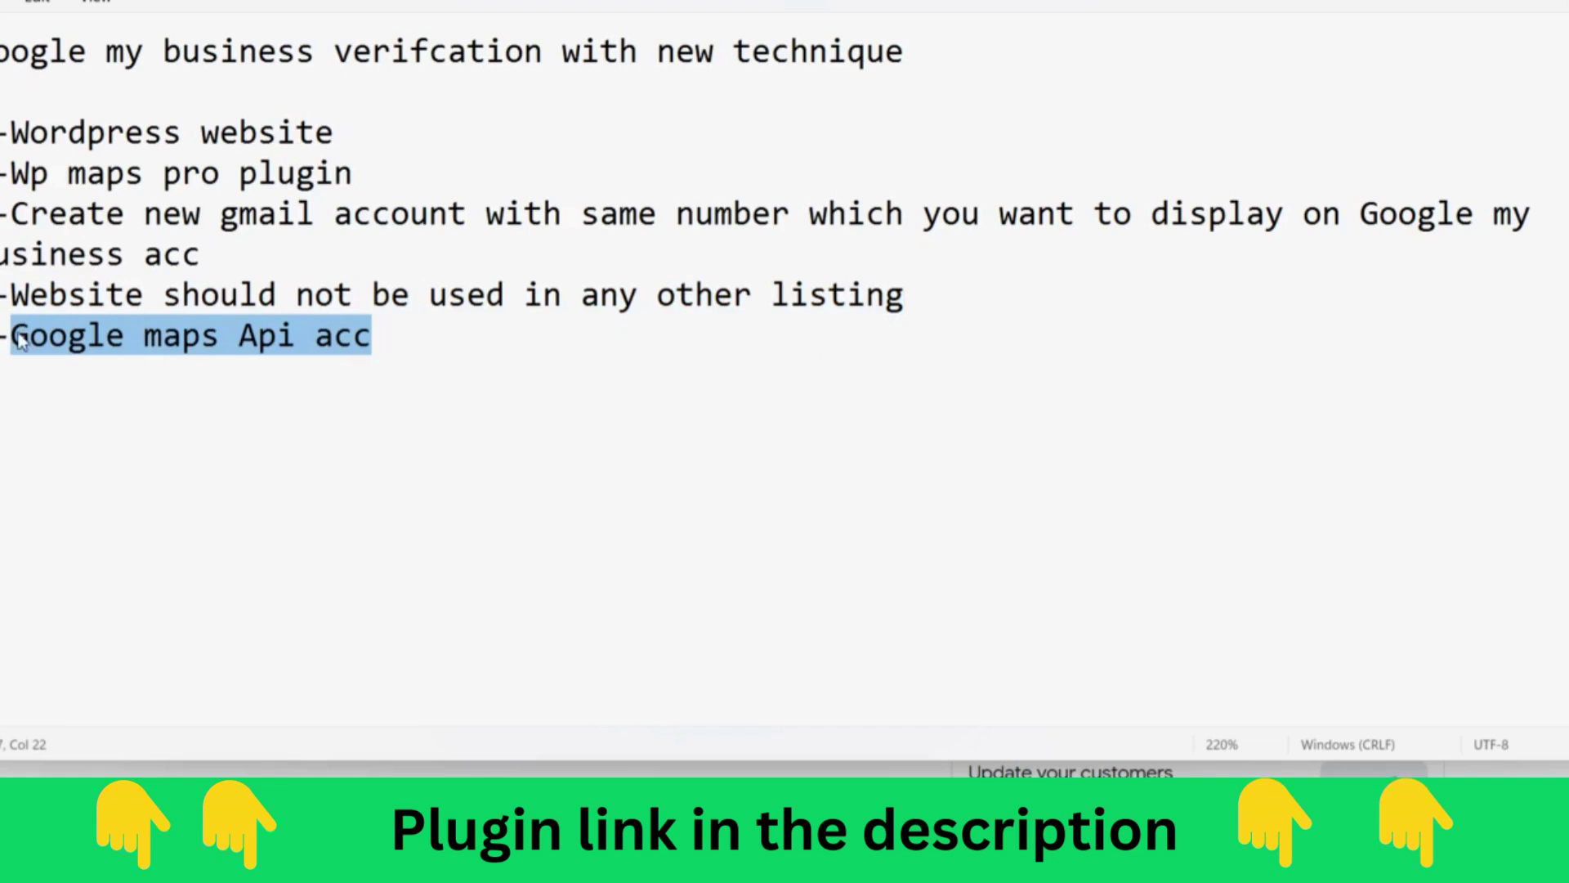
click(49, 341)
drag(21, 179, 288, 153)
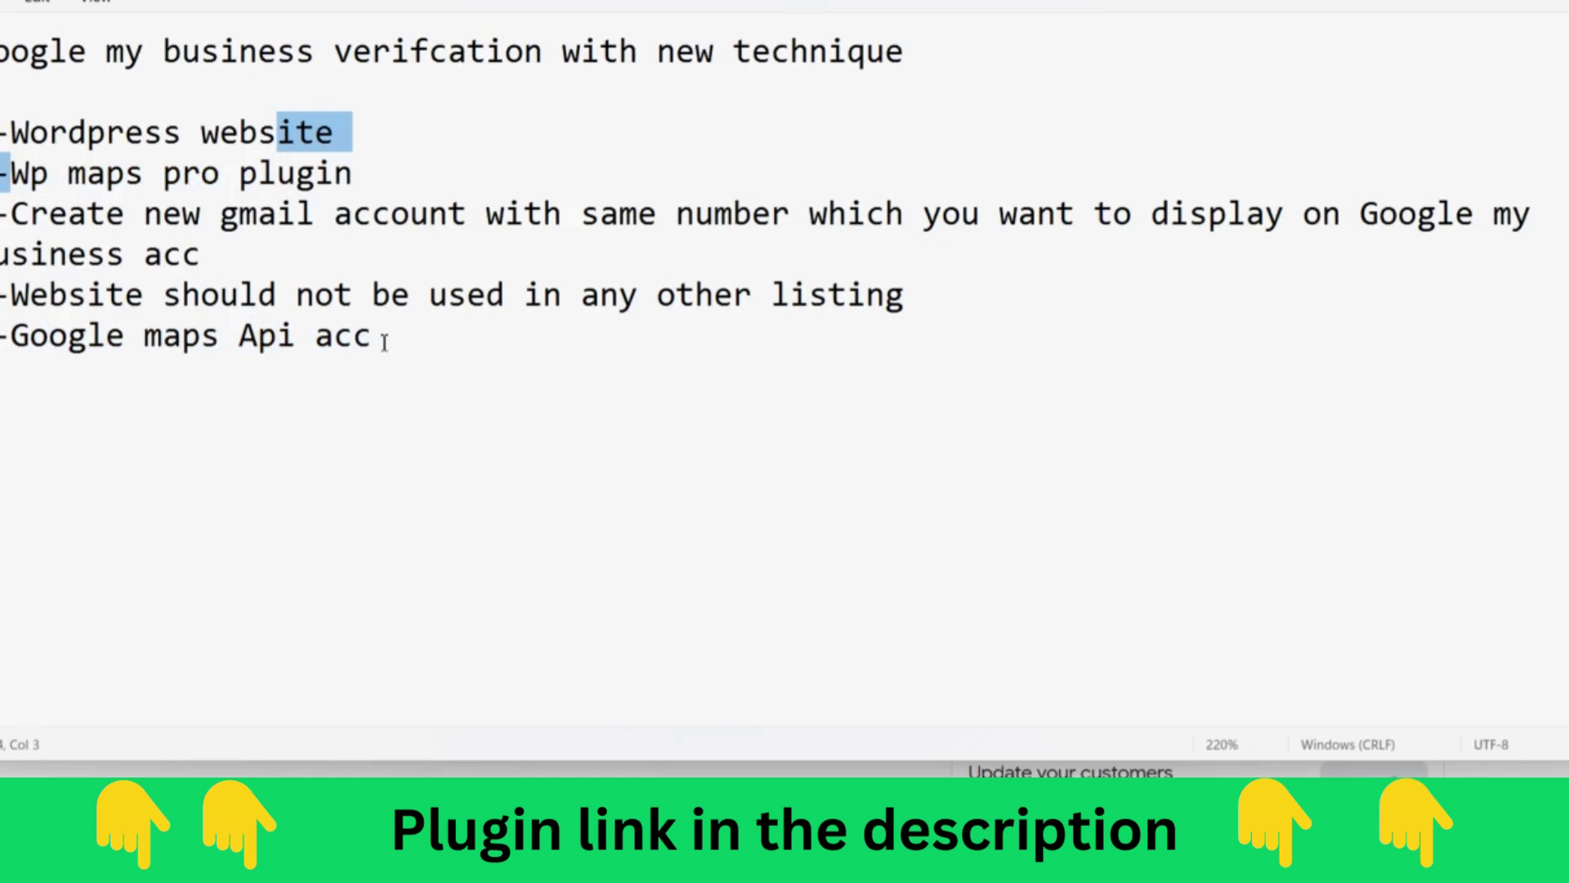
drag(384, 342, 17, 345)
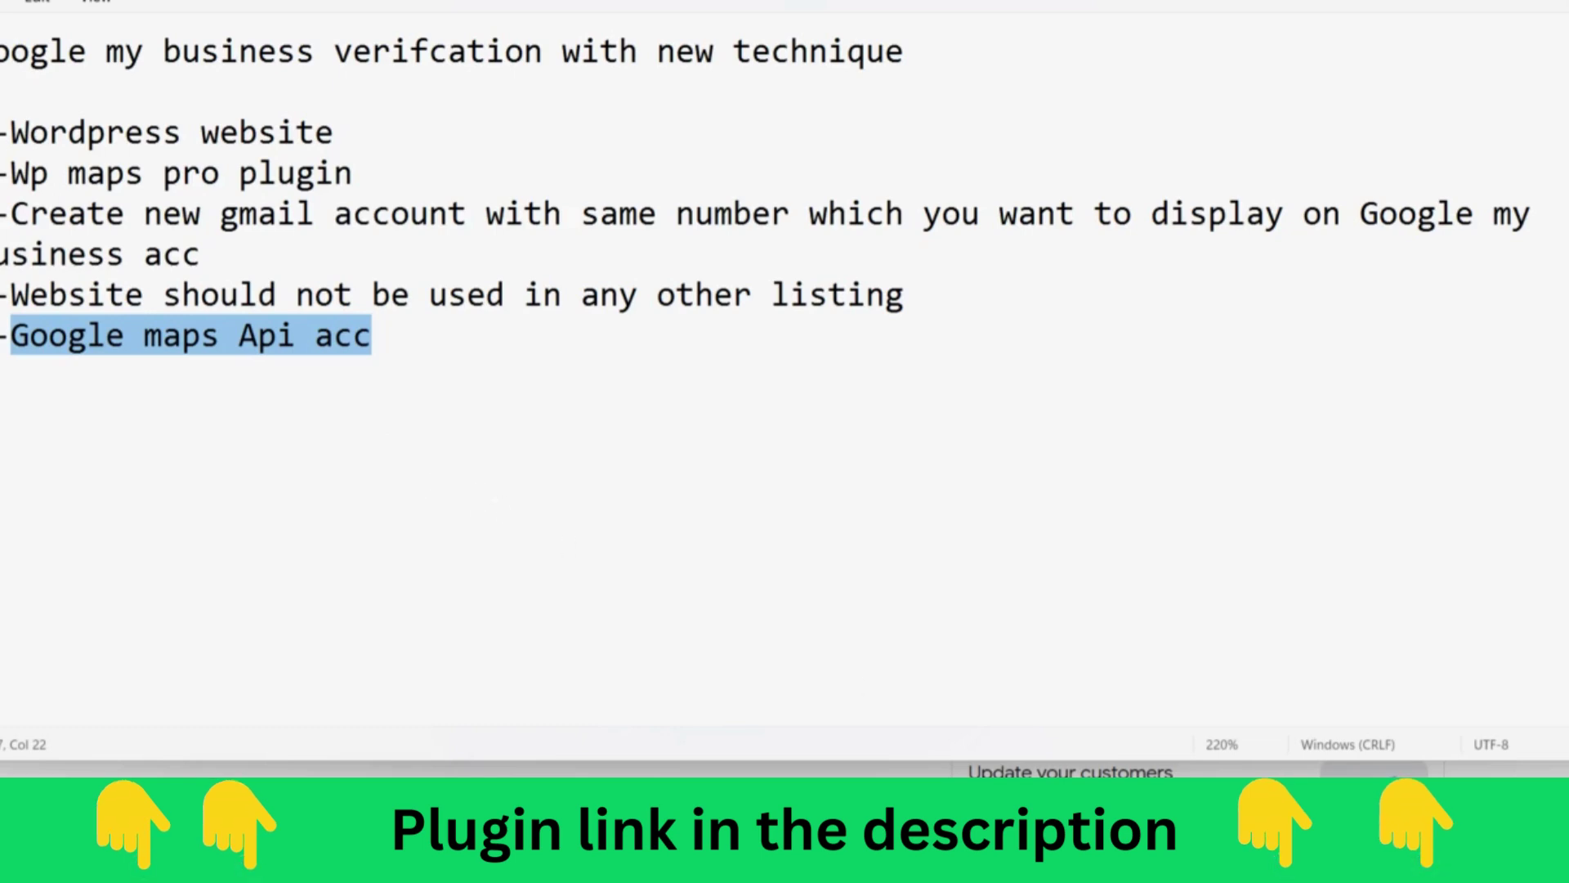
click(1069, 694)
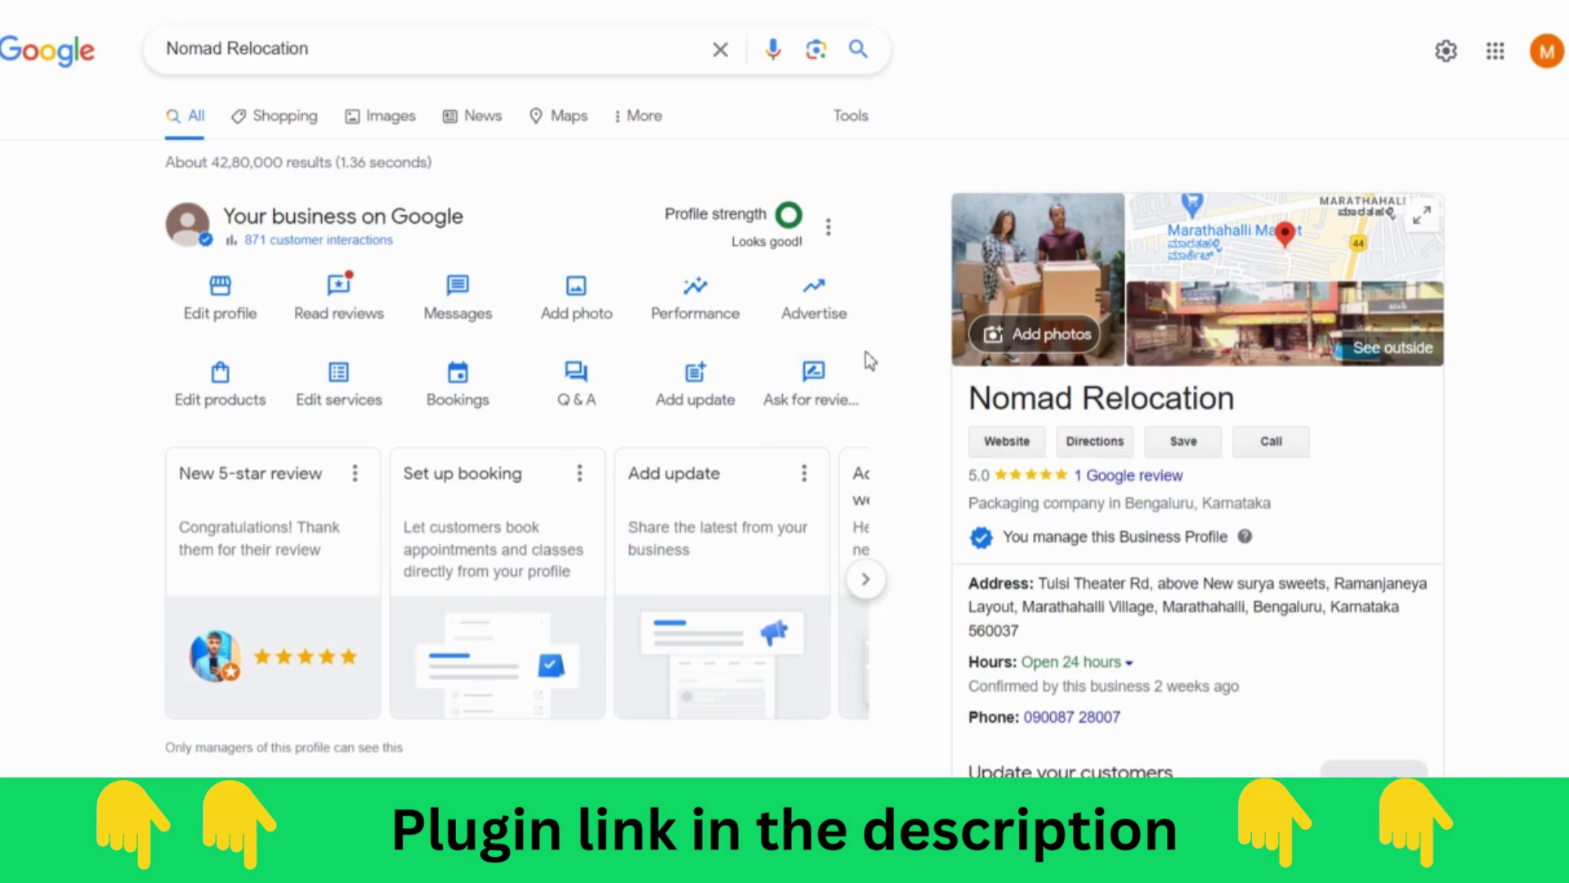
scroll(896, 353, down, 1)
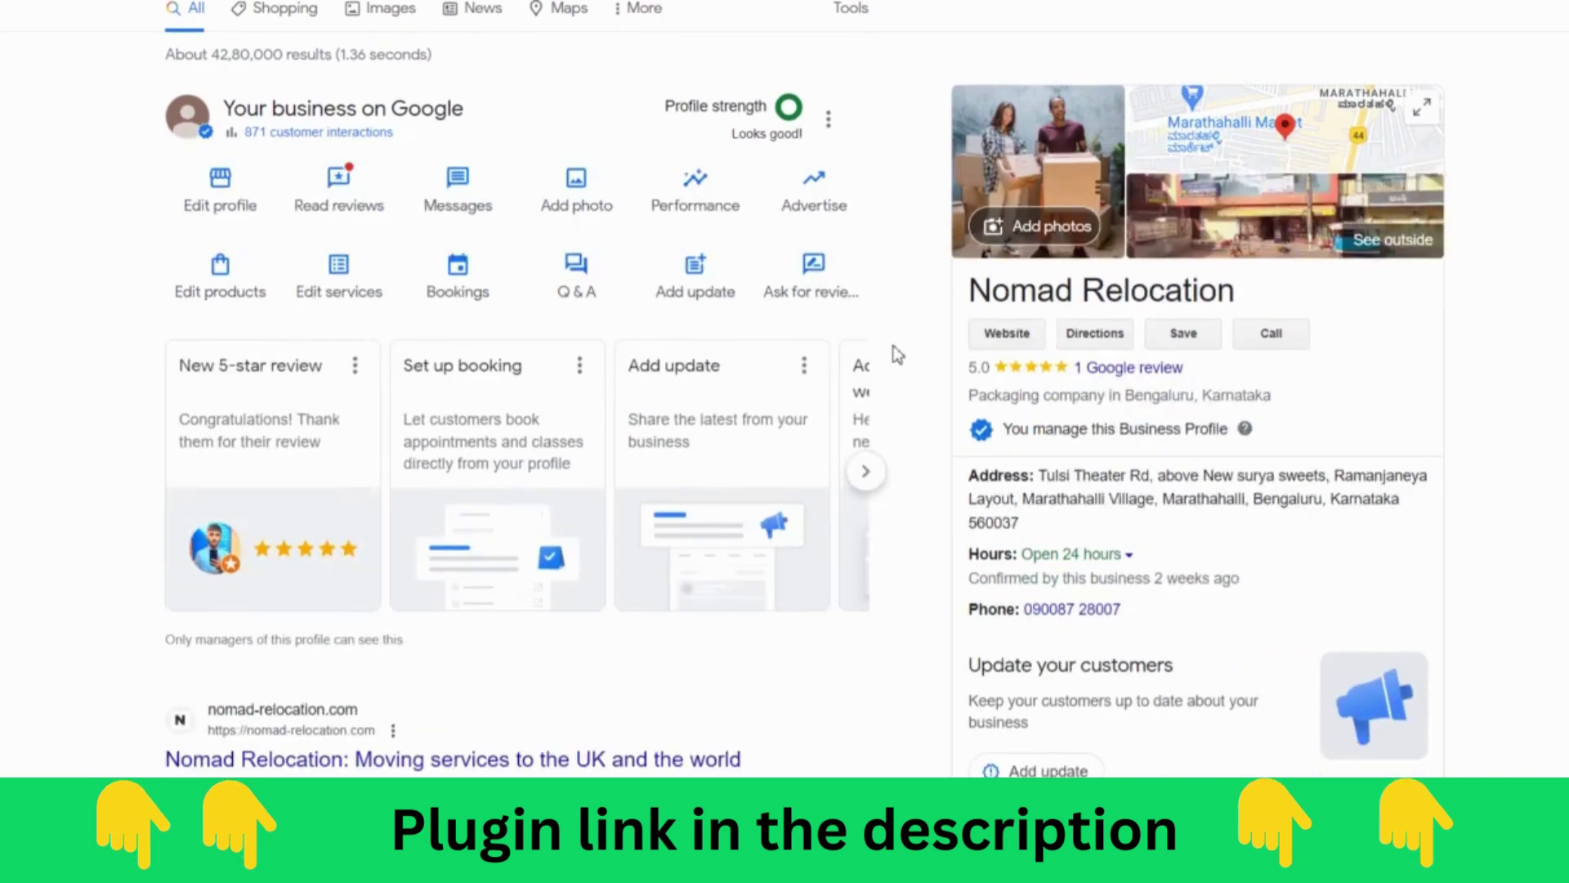
drag(980, 299, 1235, 298)
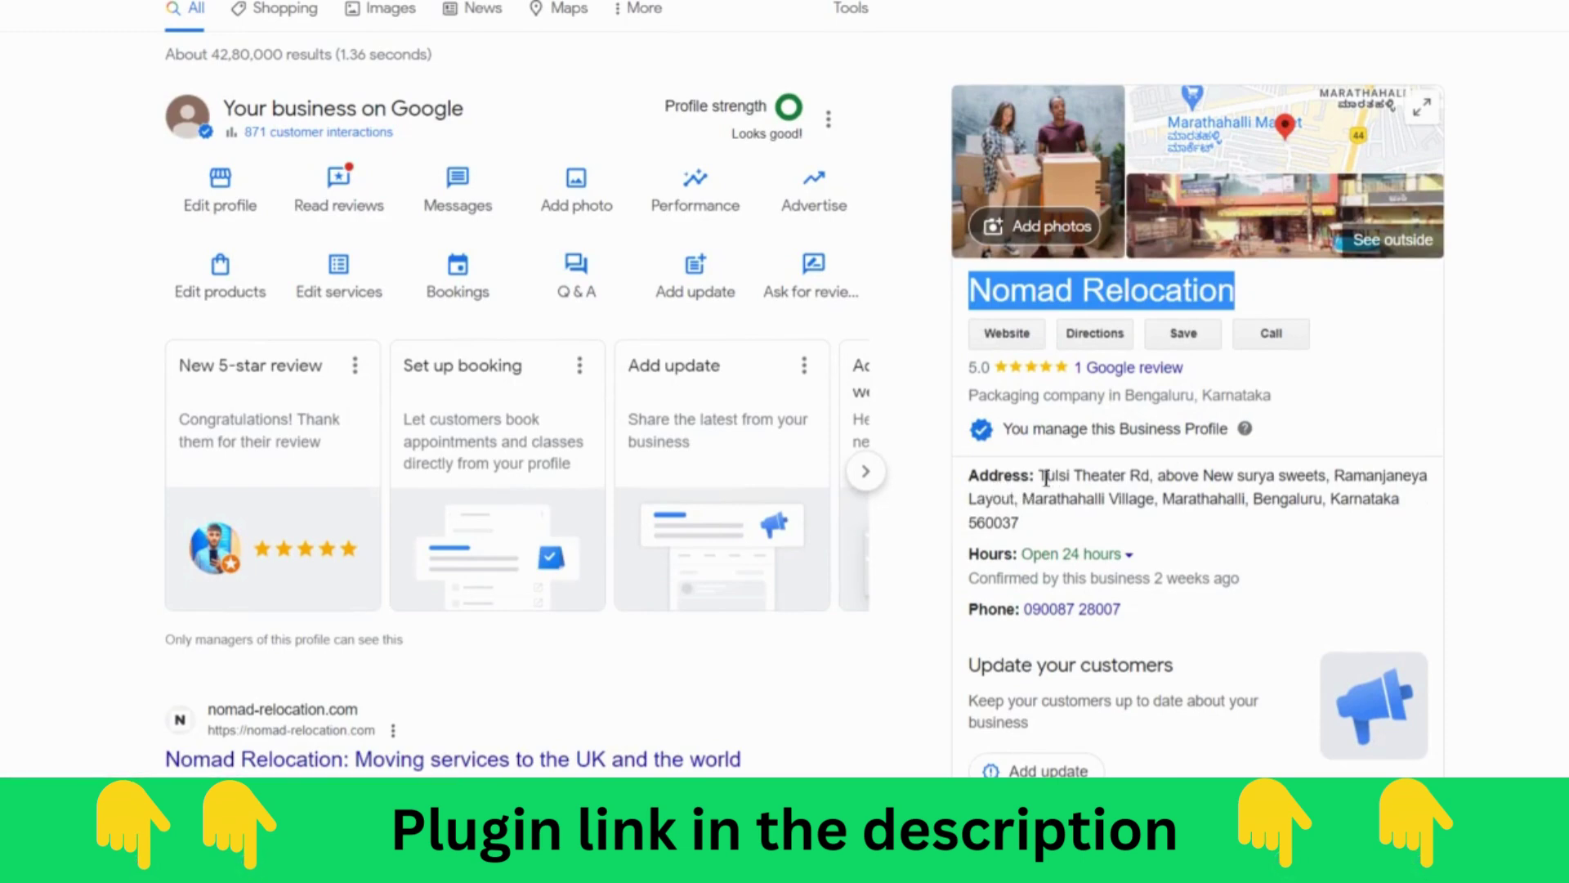
drag(1039, 476, 1288, 492)
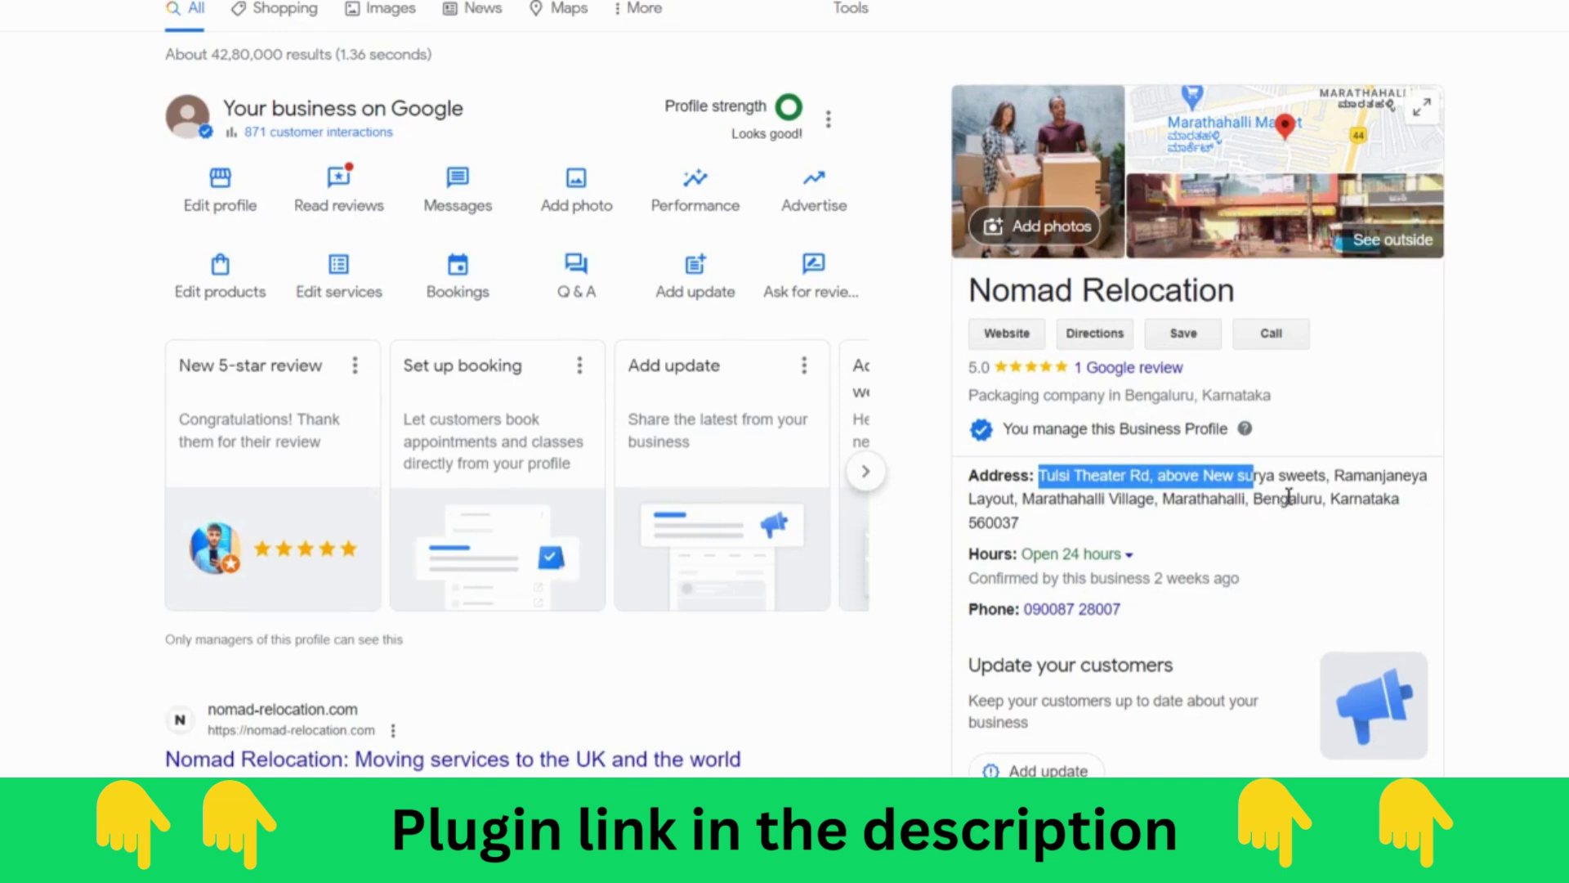
click(1288, 492)
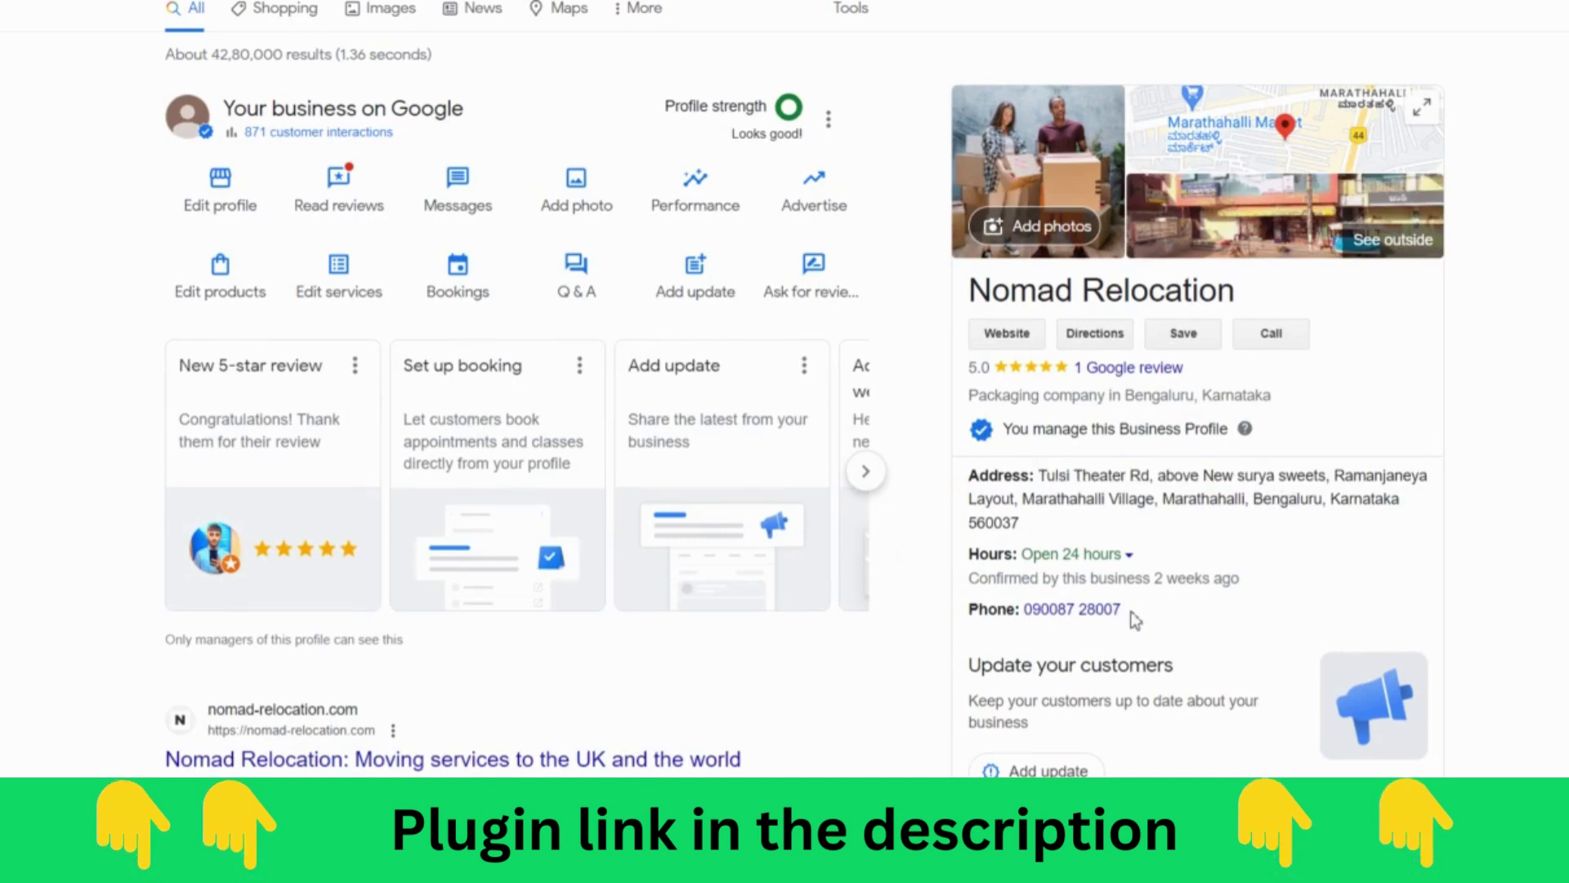
drag(1134, 620, 1020, 611)
scroll(662, 197, up, 1)
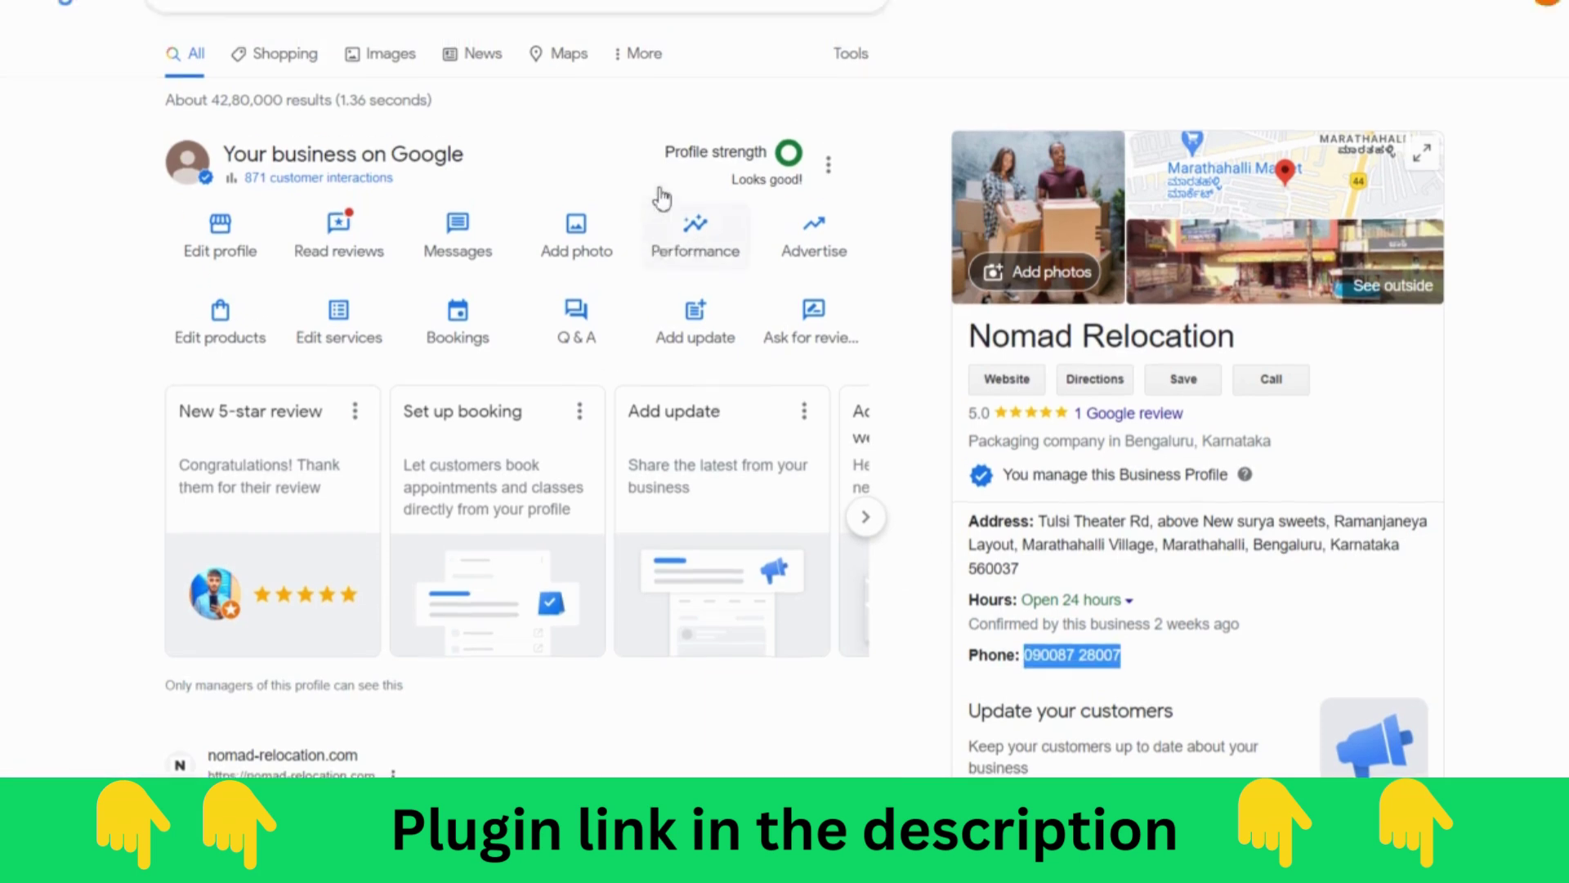
scroll(662, 197, up, 1)
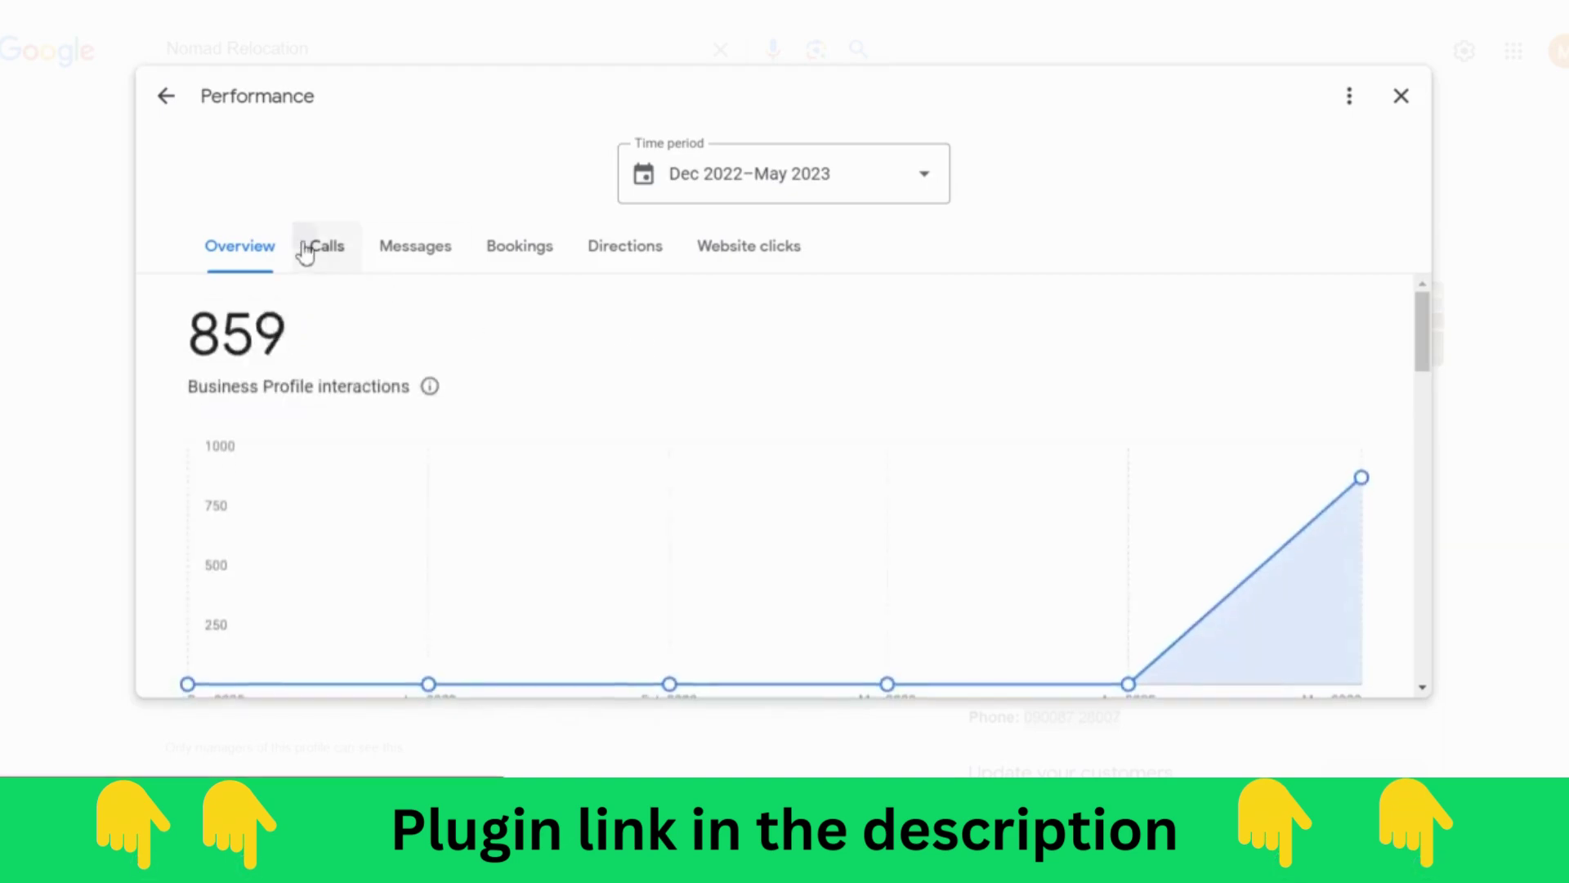
click(306, 248)
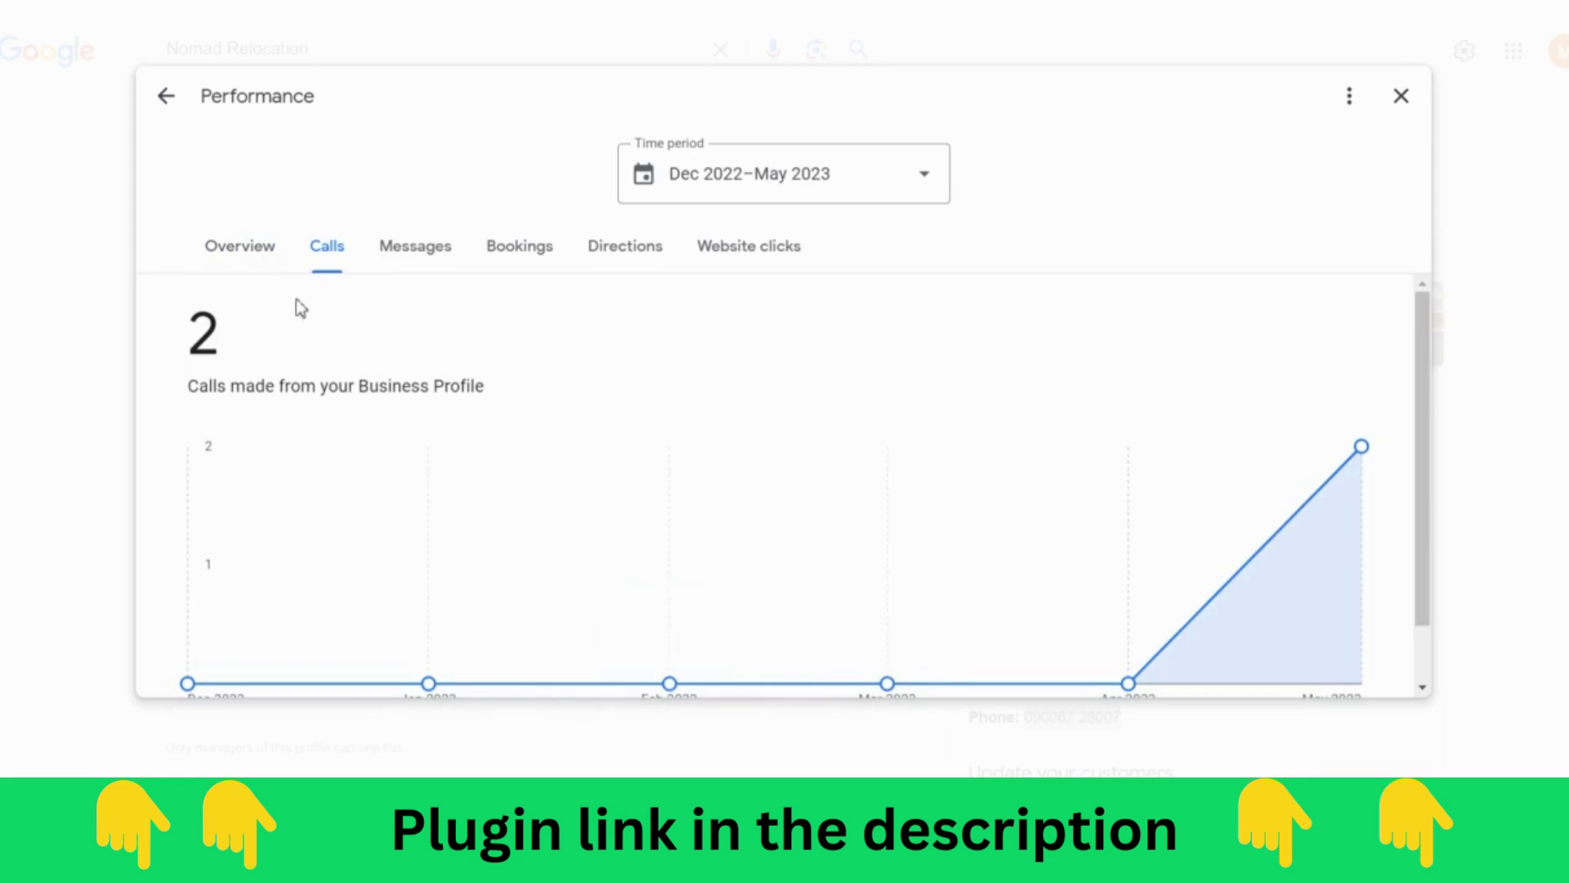
key(Left)
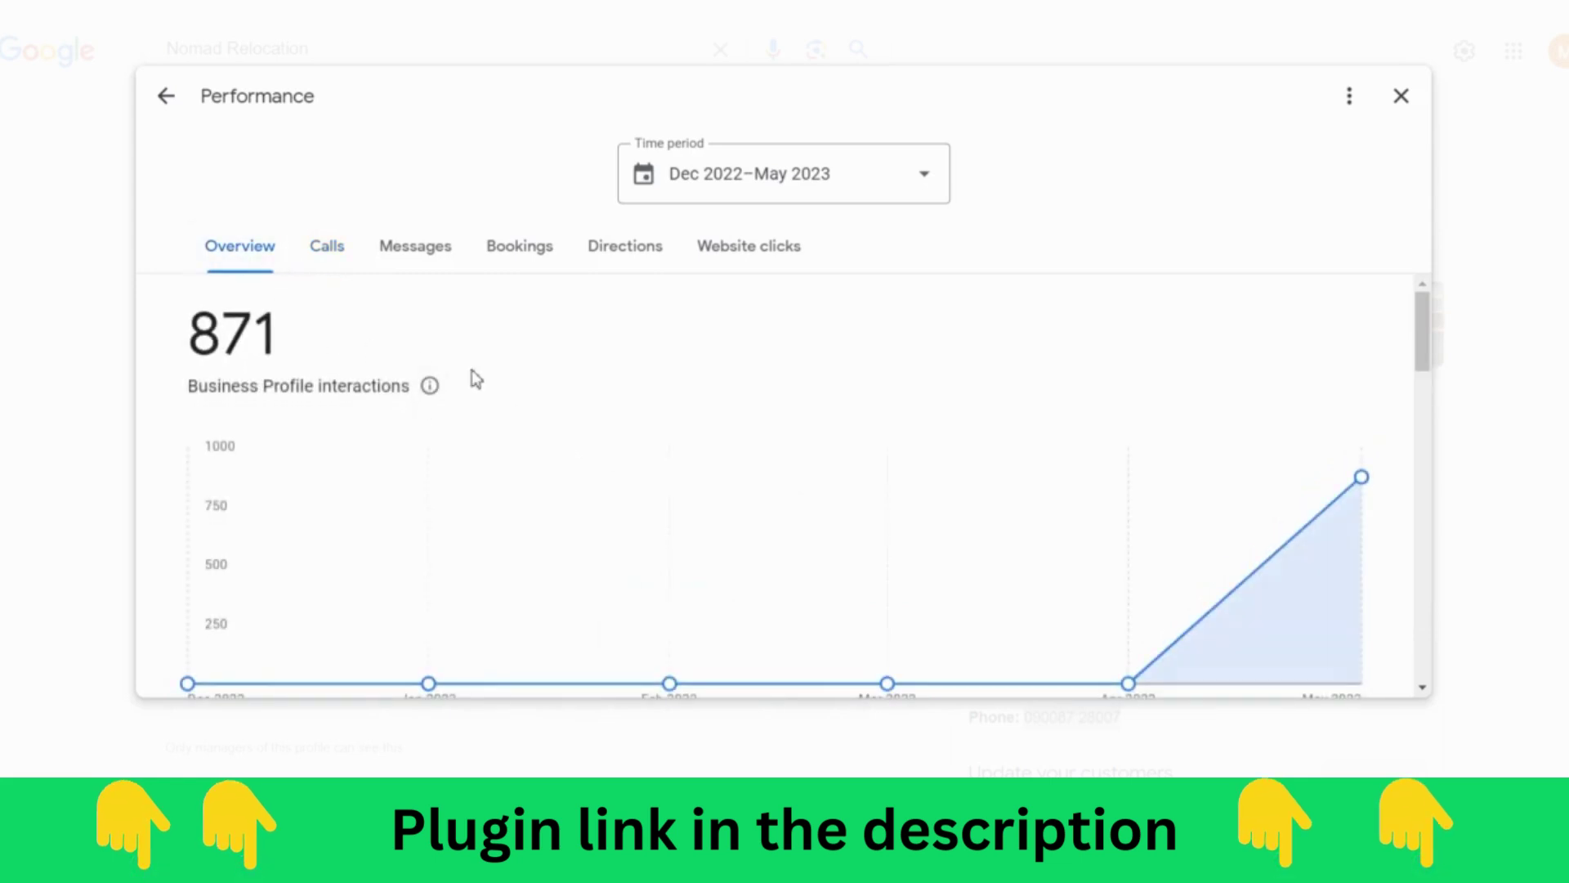
click(1396, 96)
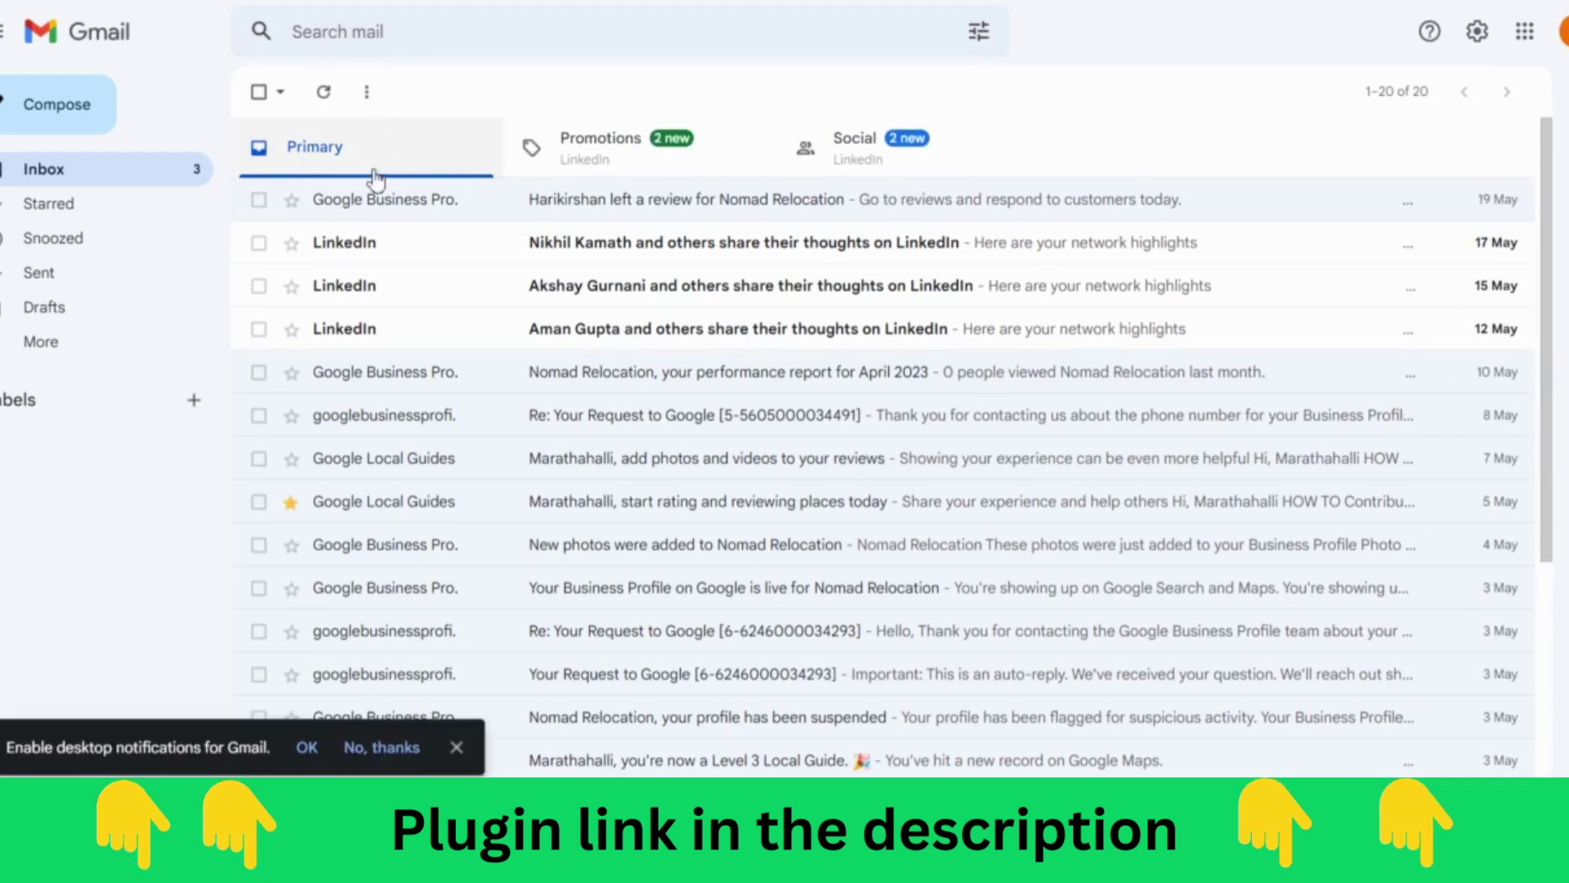
Open the 'profile has been suspended' email, highlight its heading, and return to the inbox.
scroll(375, 168, down, 2)
scroll(375, 179, down, 2)
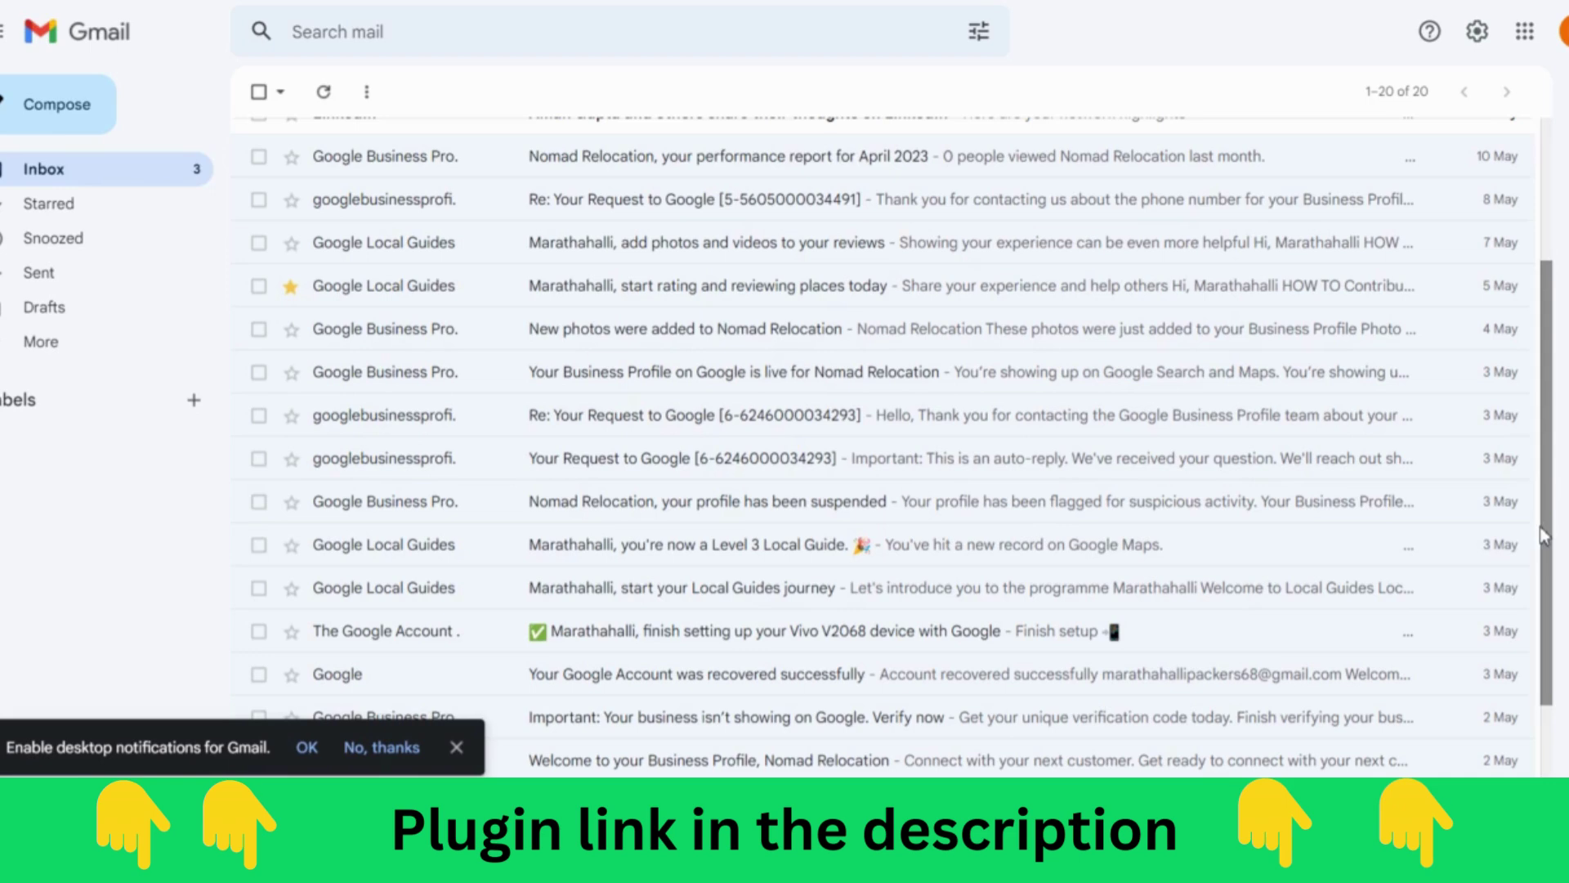
click(583, 513)
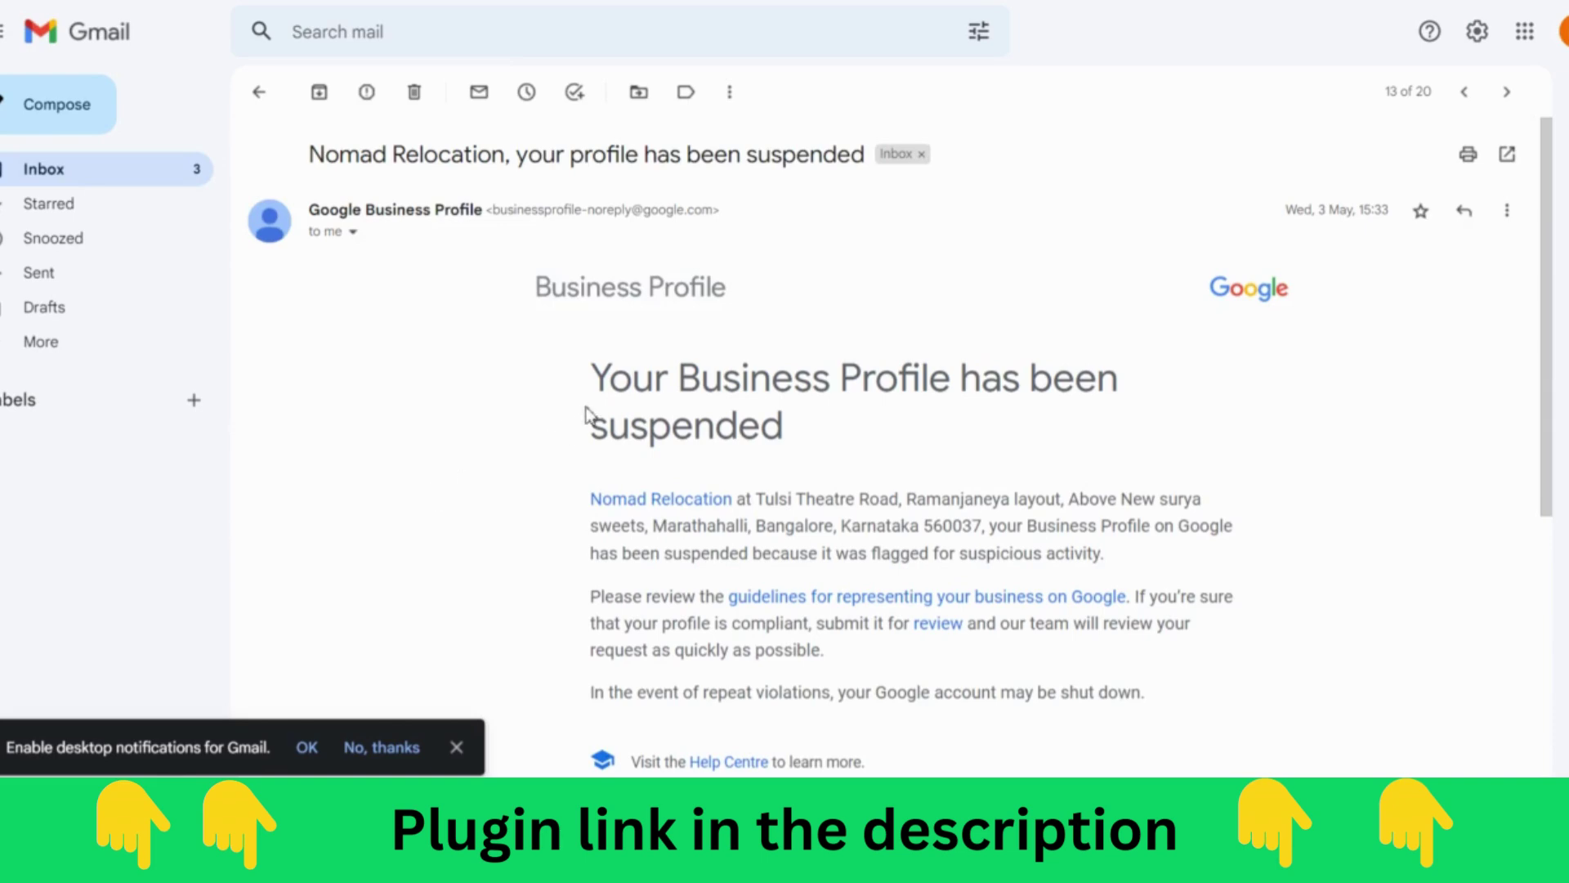
drag(587, 413, 804, 426)
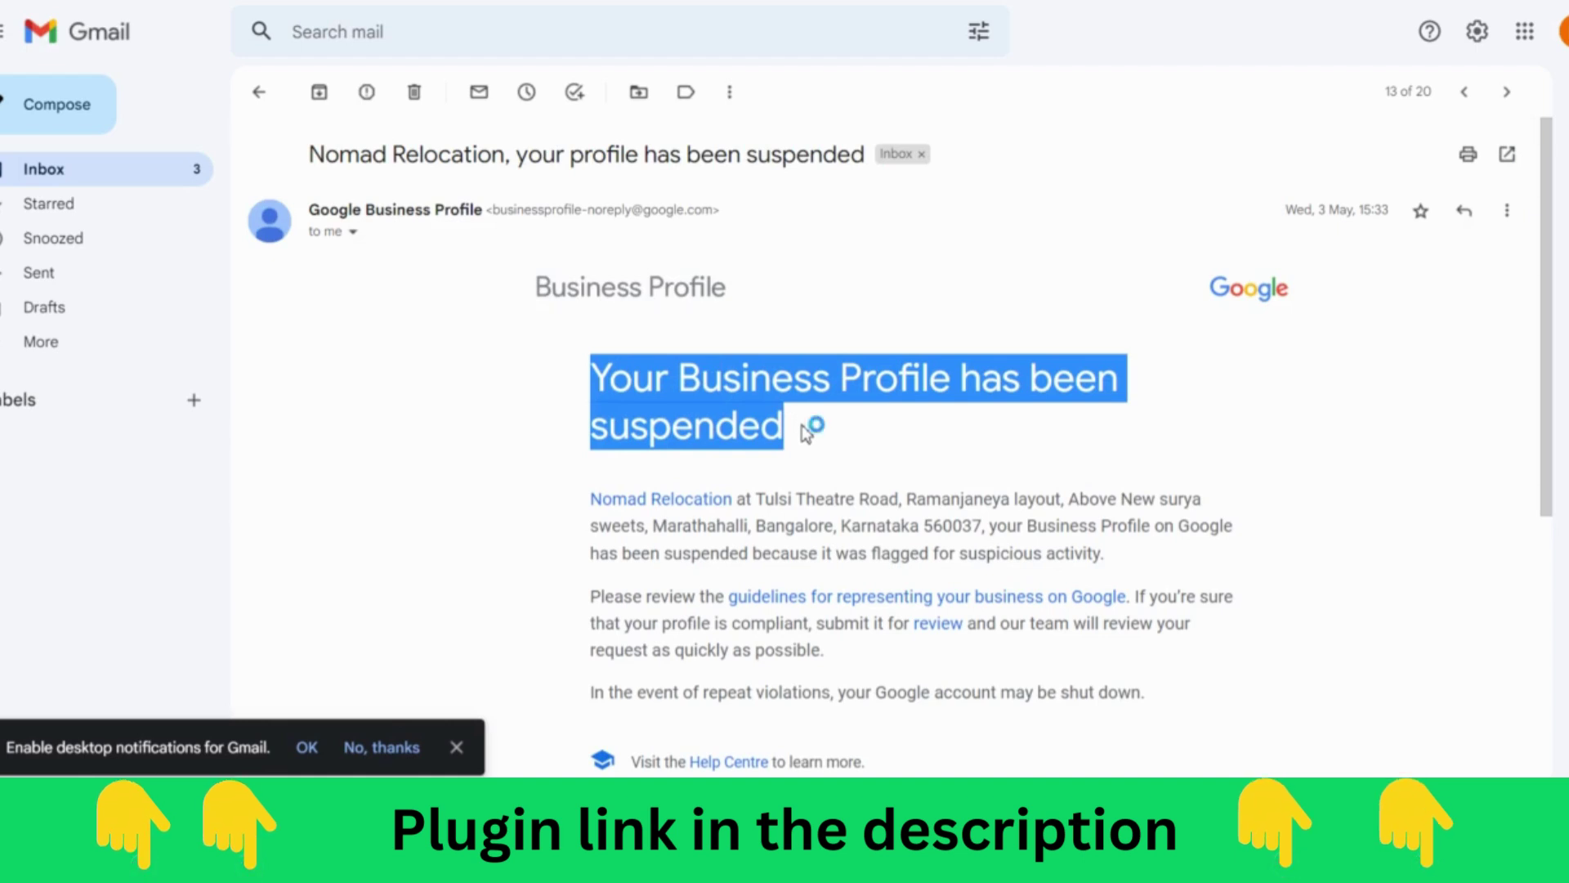
drag(799, 434, 602, 372)
click(260, 93)
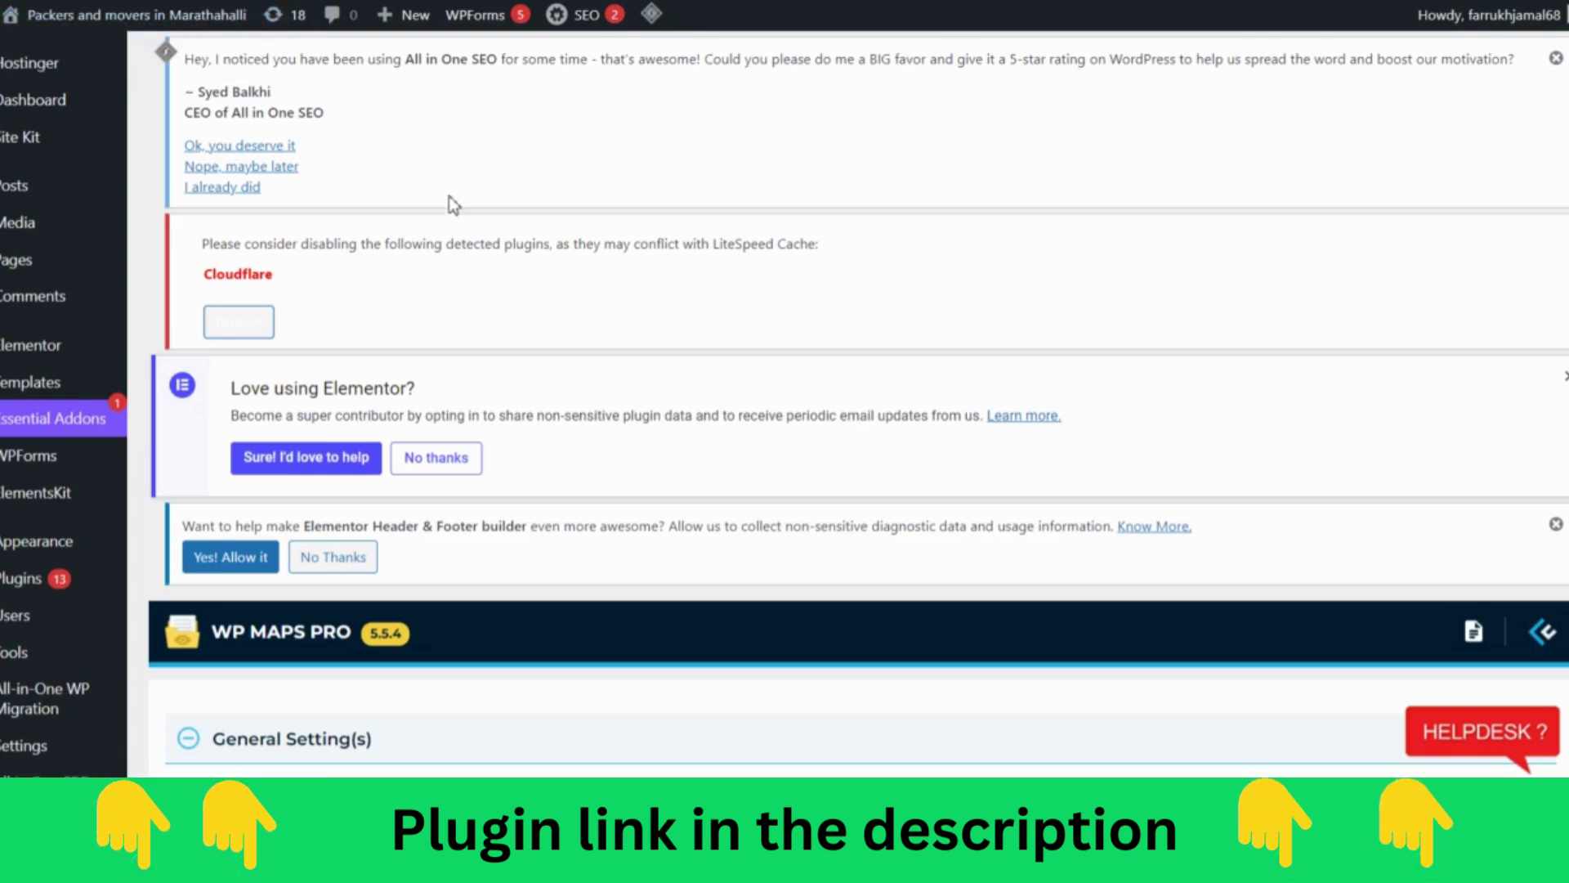
Scroll the WordPress admin sidebar to bring WP Maps Pro's Manage Locations into view.
scroll(454, 204, down, 5)
mouse_move(22, 156)
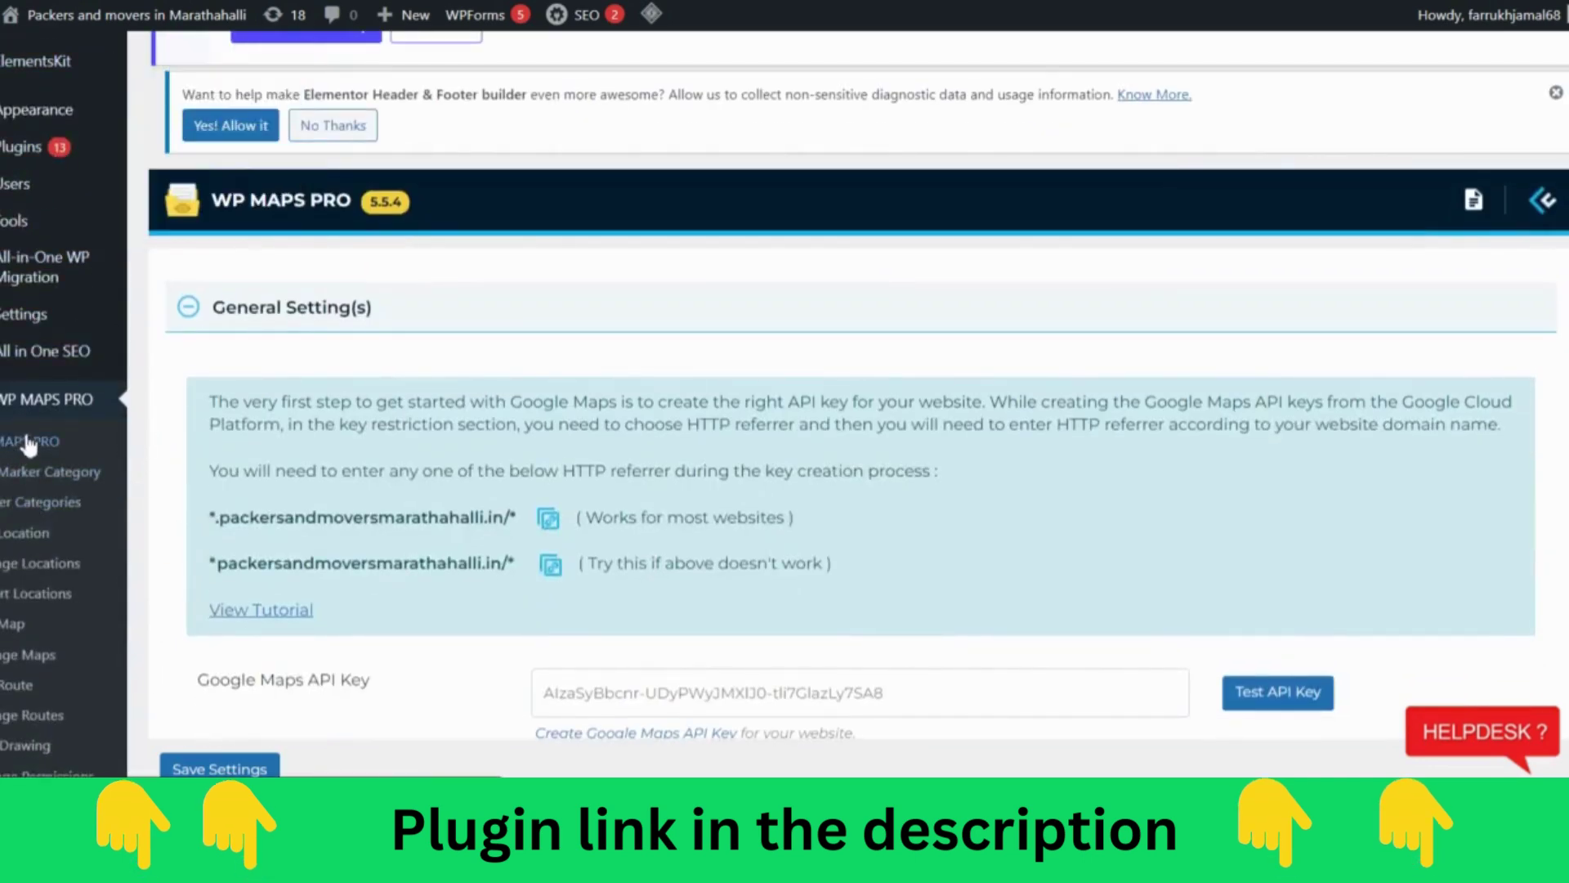
scroll(29, 445, down, 3)
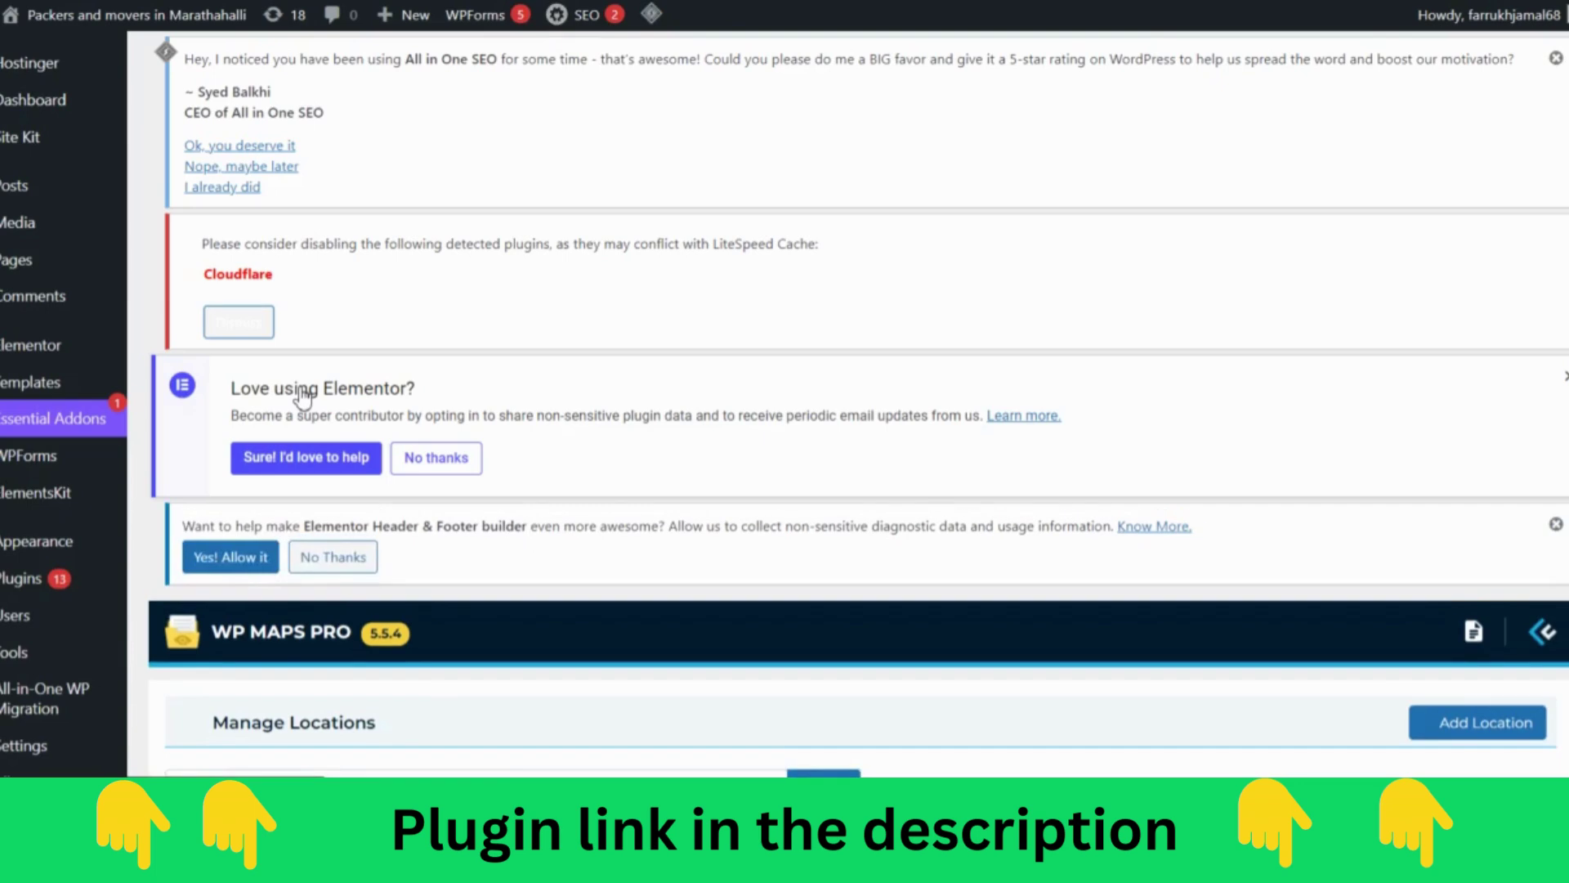
Highlight the saved location title Nomad Relocation and its street address in the table.
scroll(373, 388, down, 7)
mouse_move(357, 417)
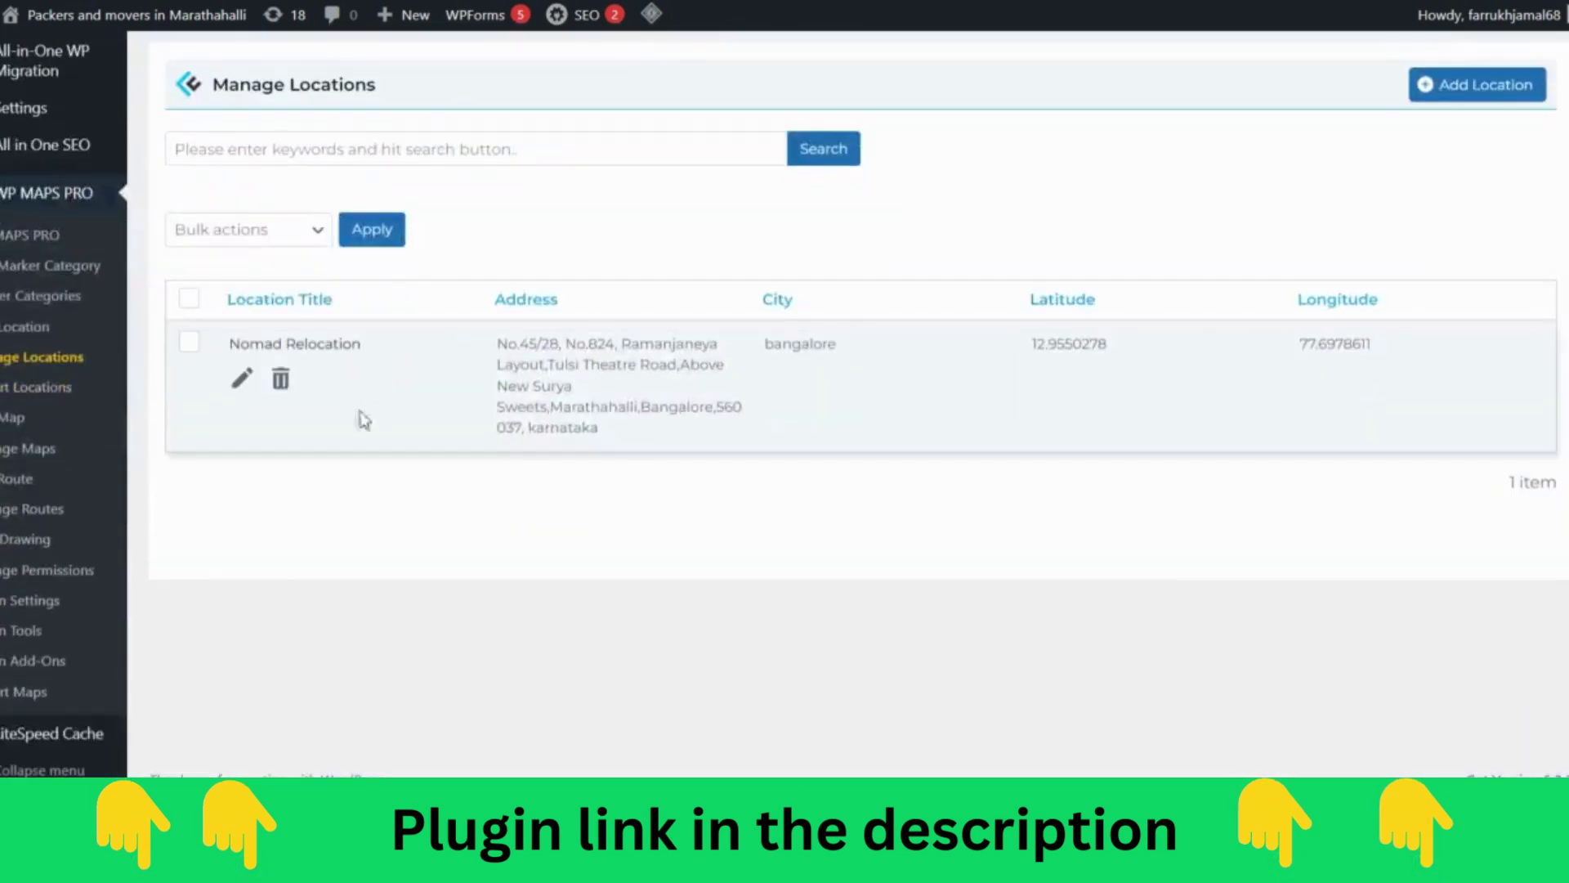
drag(237, 343, 378, 351)
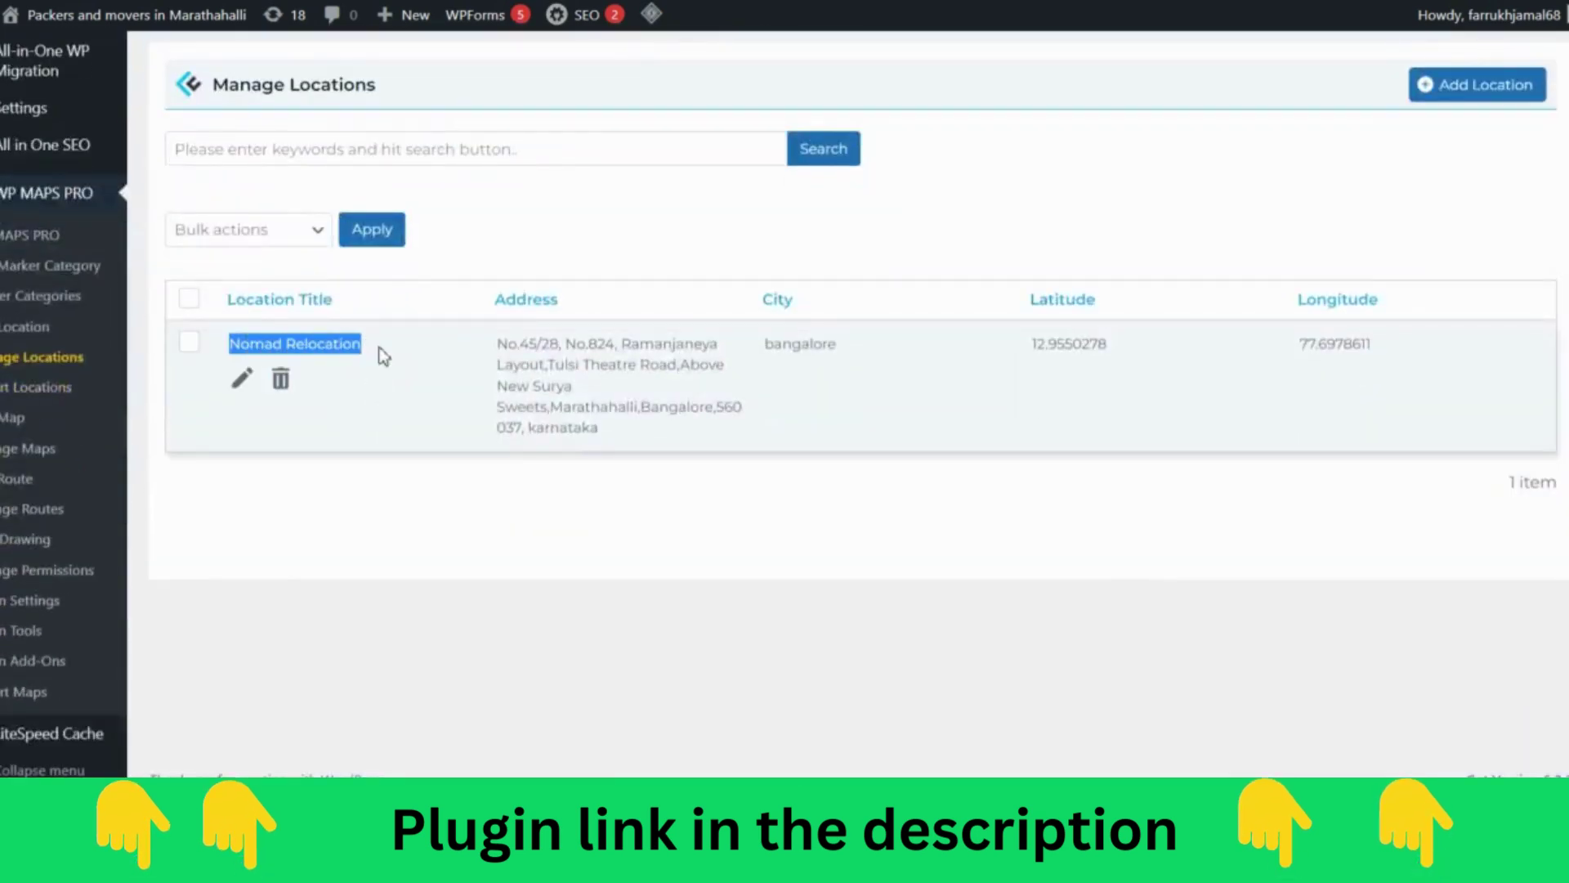
drag(508, 343, 630, 404)
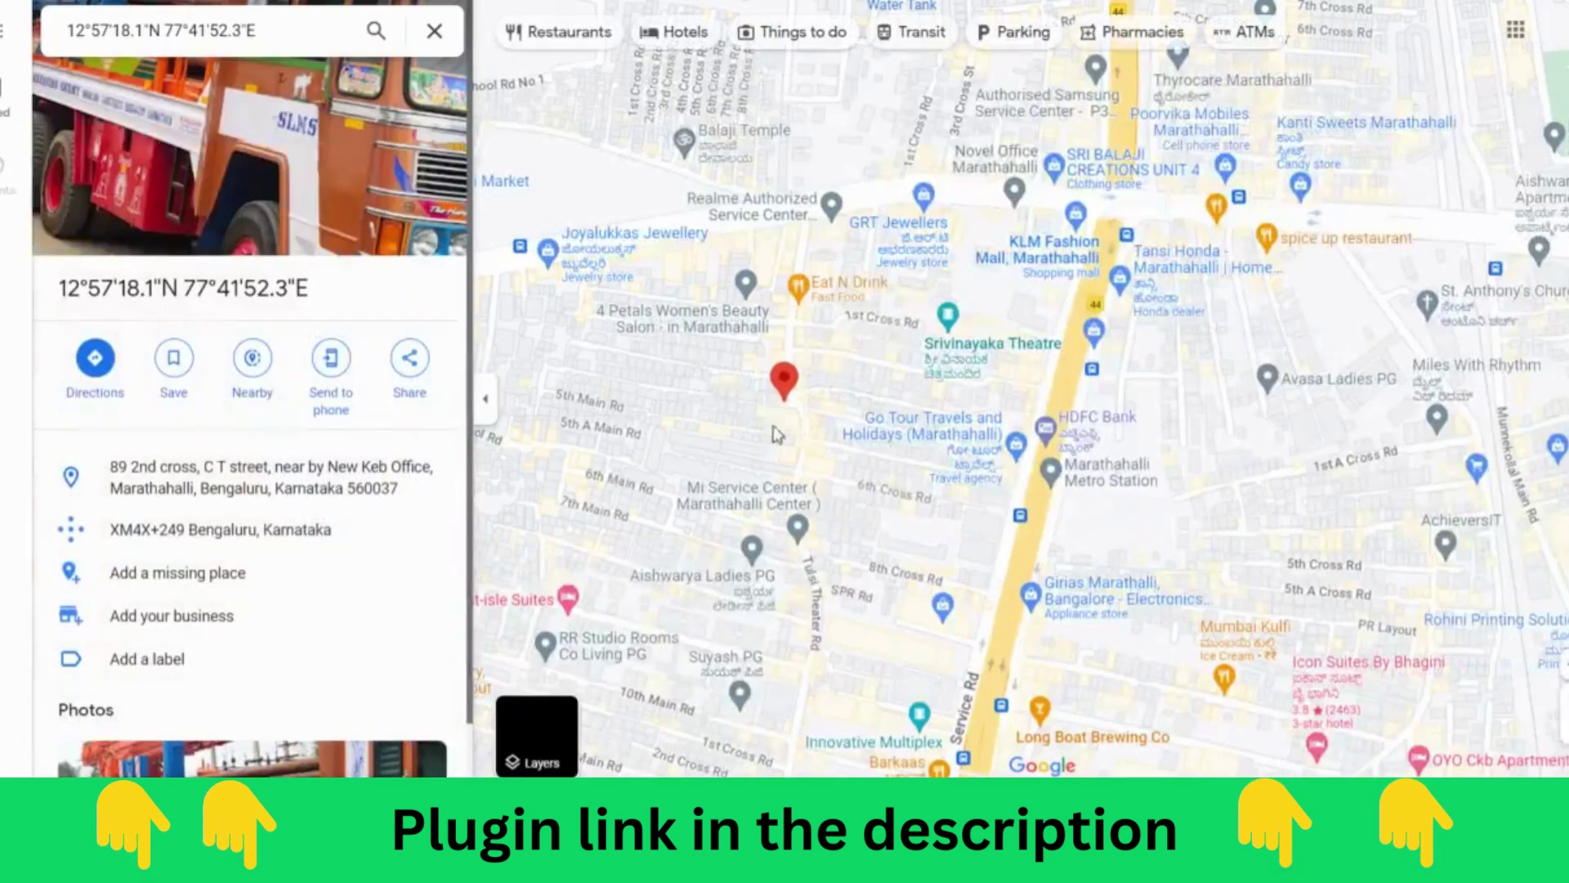
Zoom to the pin and copy the nearby spot's coordinates 12.95487, 77.69812.
scroll(799, 427, up, 1)
scroll(800, 426, up, 3)
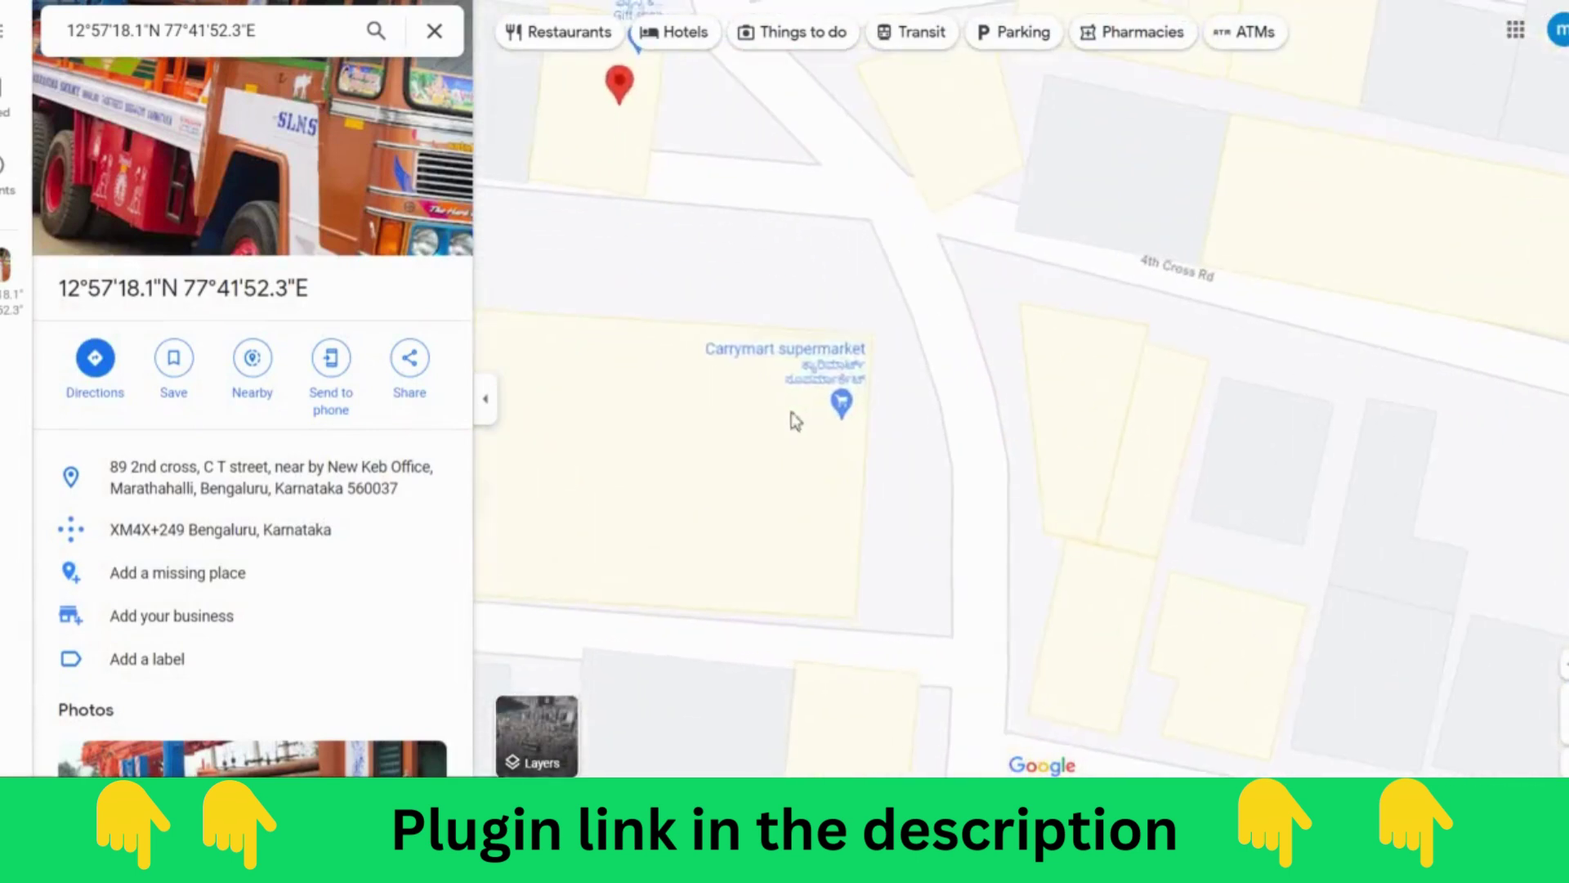
right_click(585, 351)
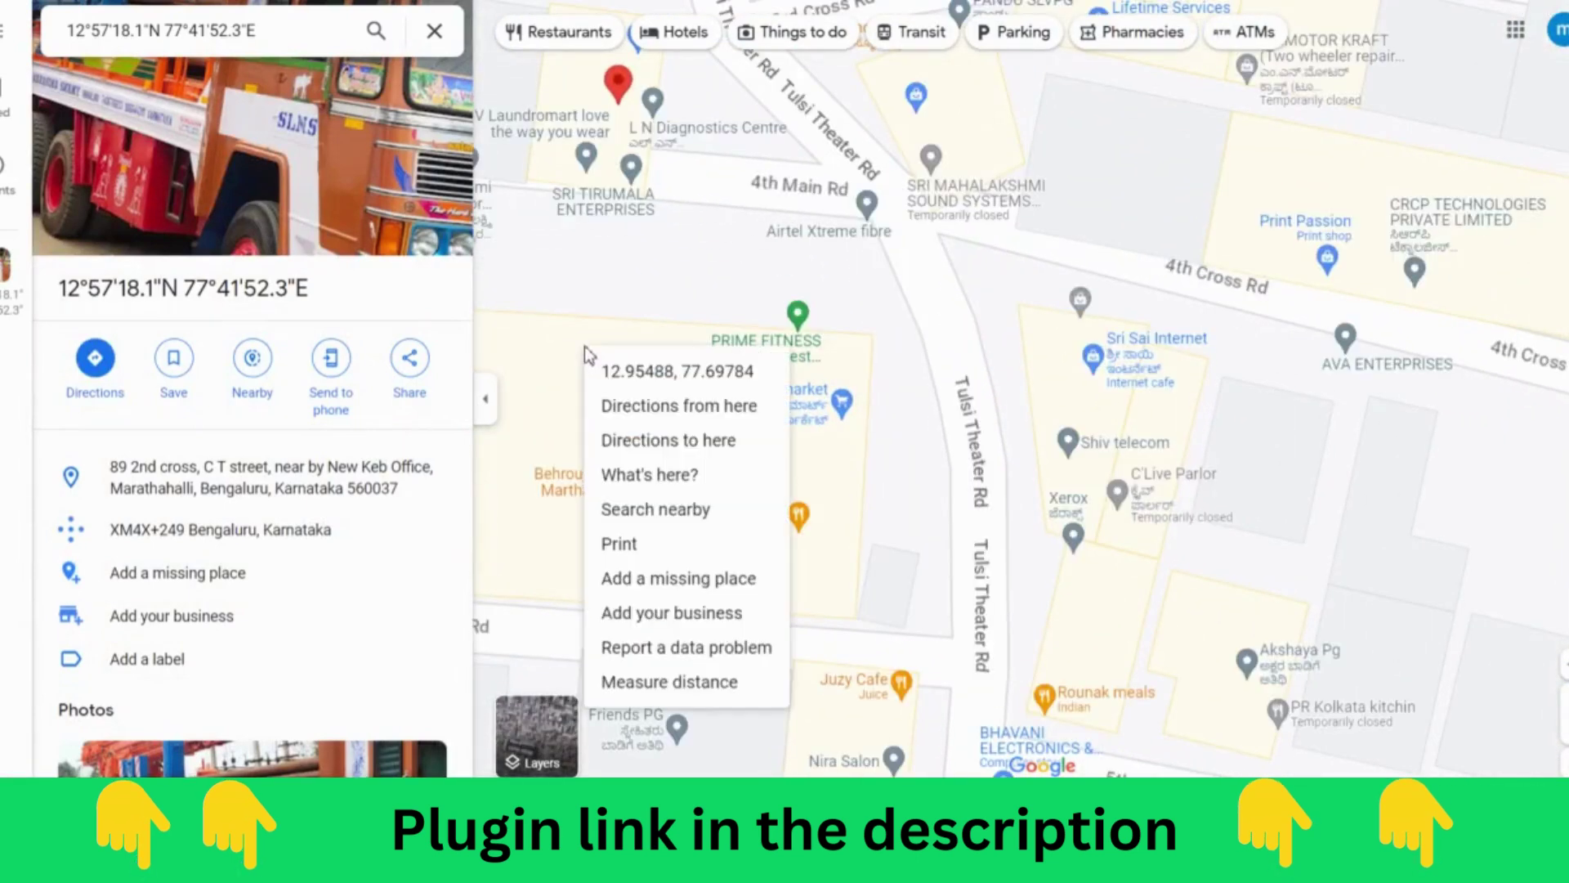
scroll(556, 357, down, 1)
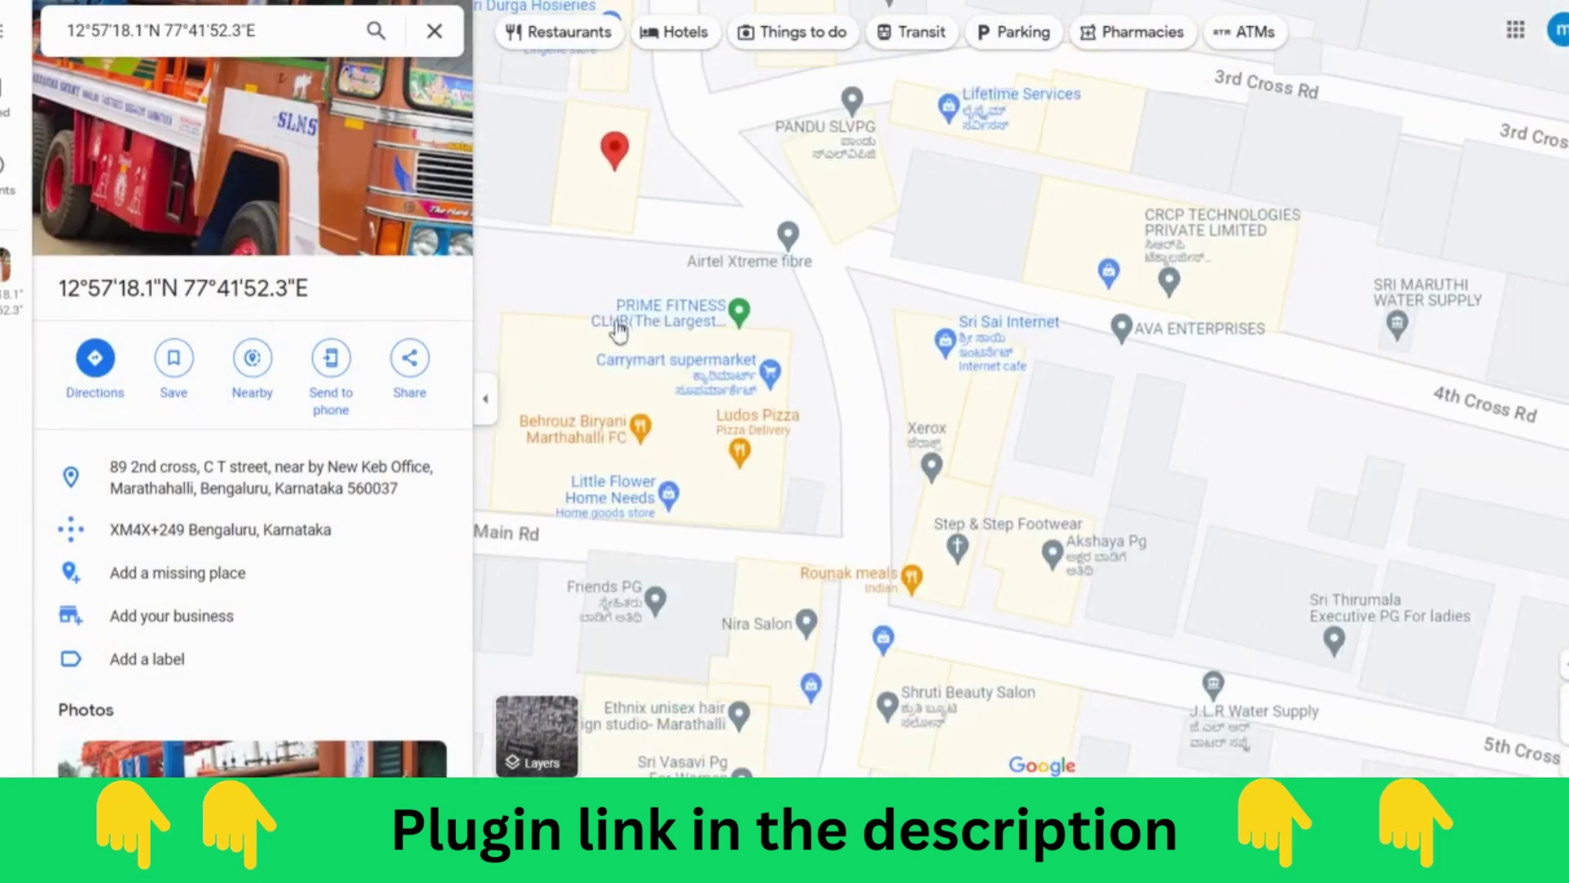
right_click(904, 361)
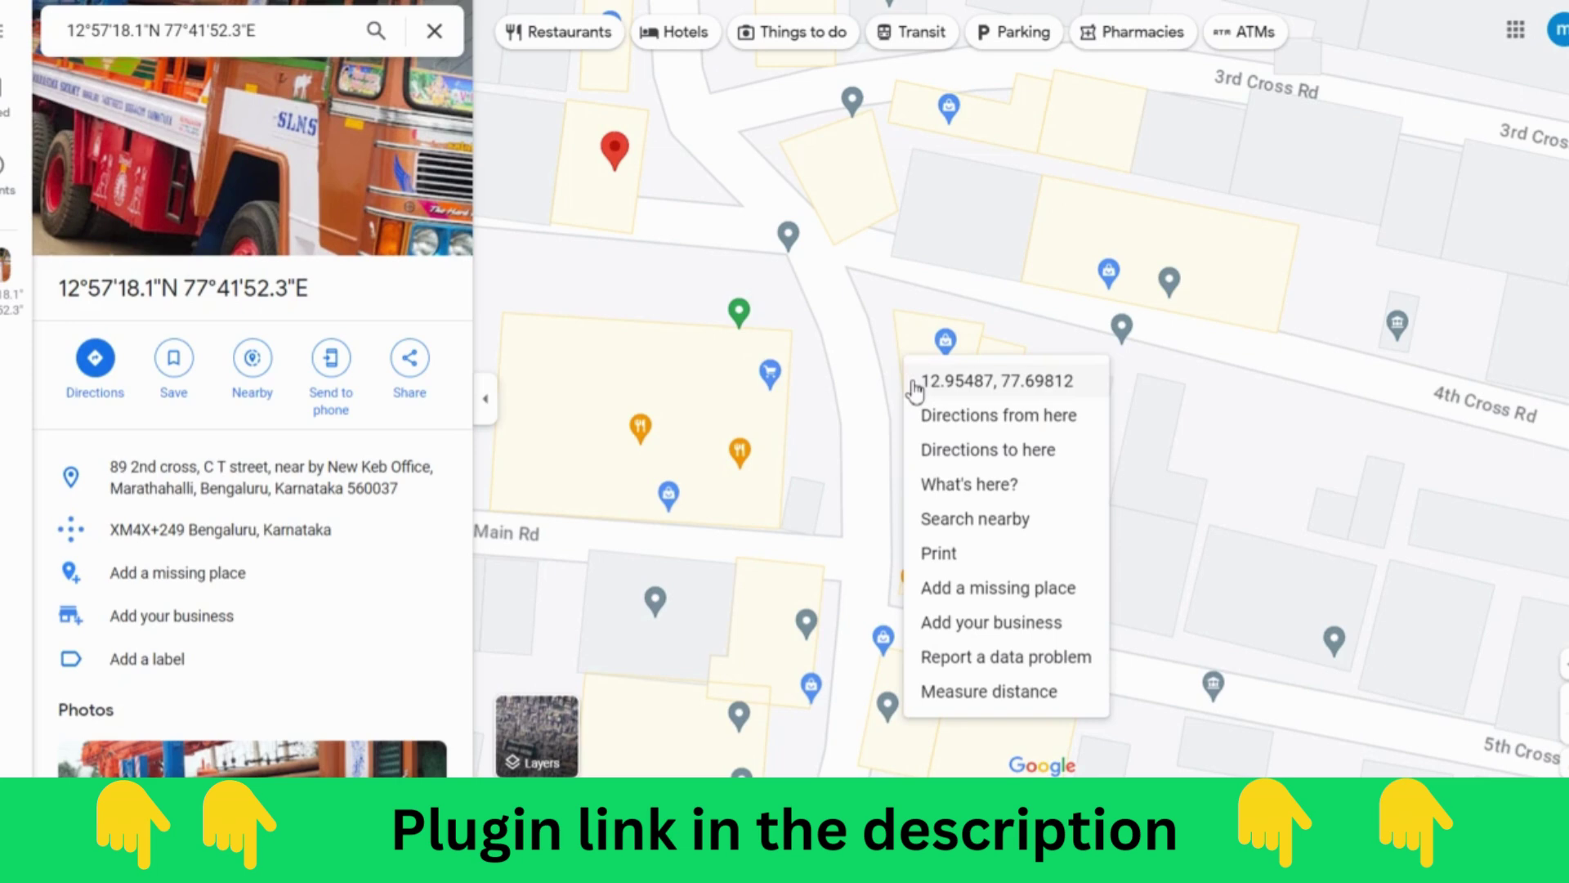
click(1074, 391)
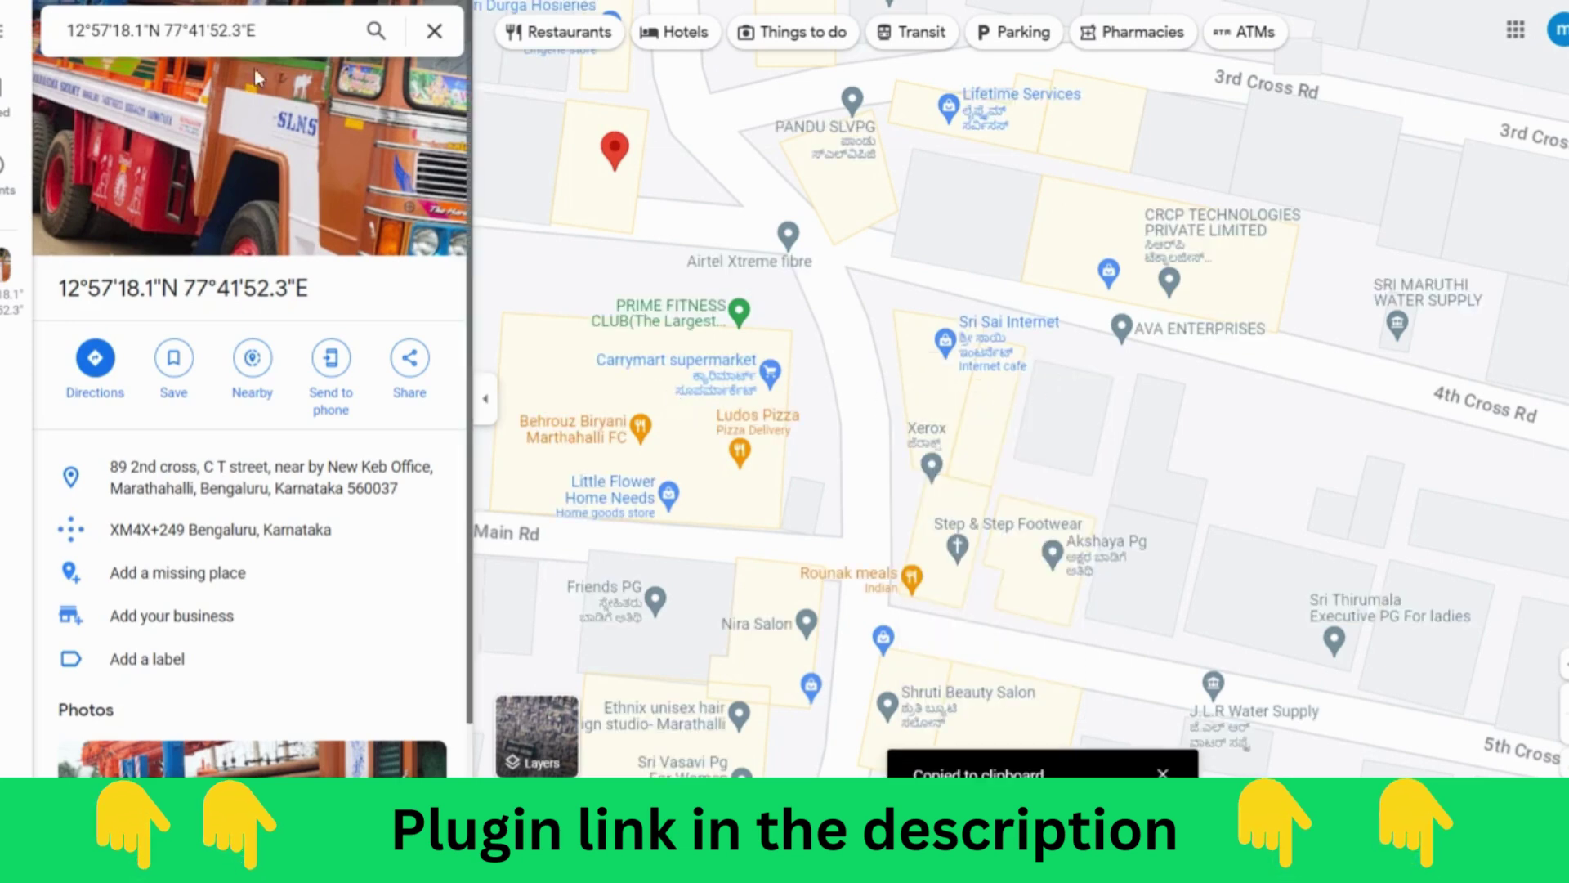
key(ctrl+Tab)
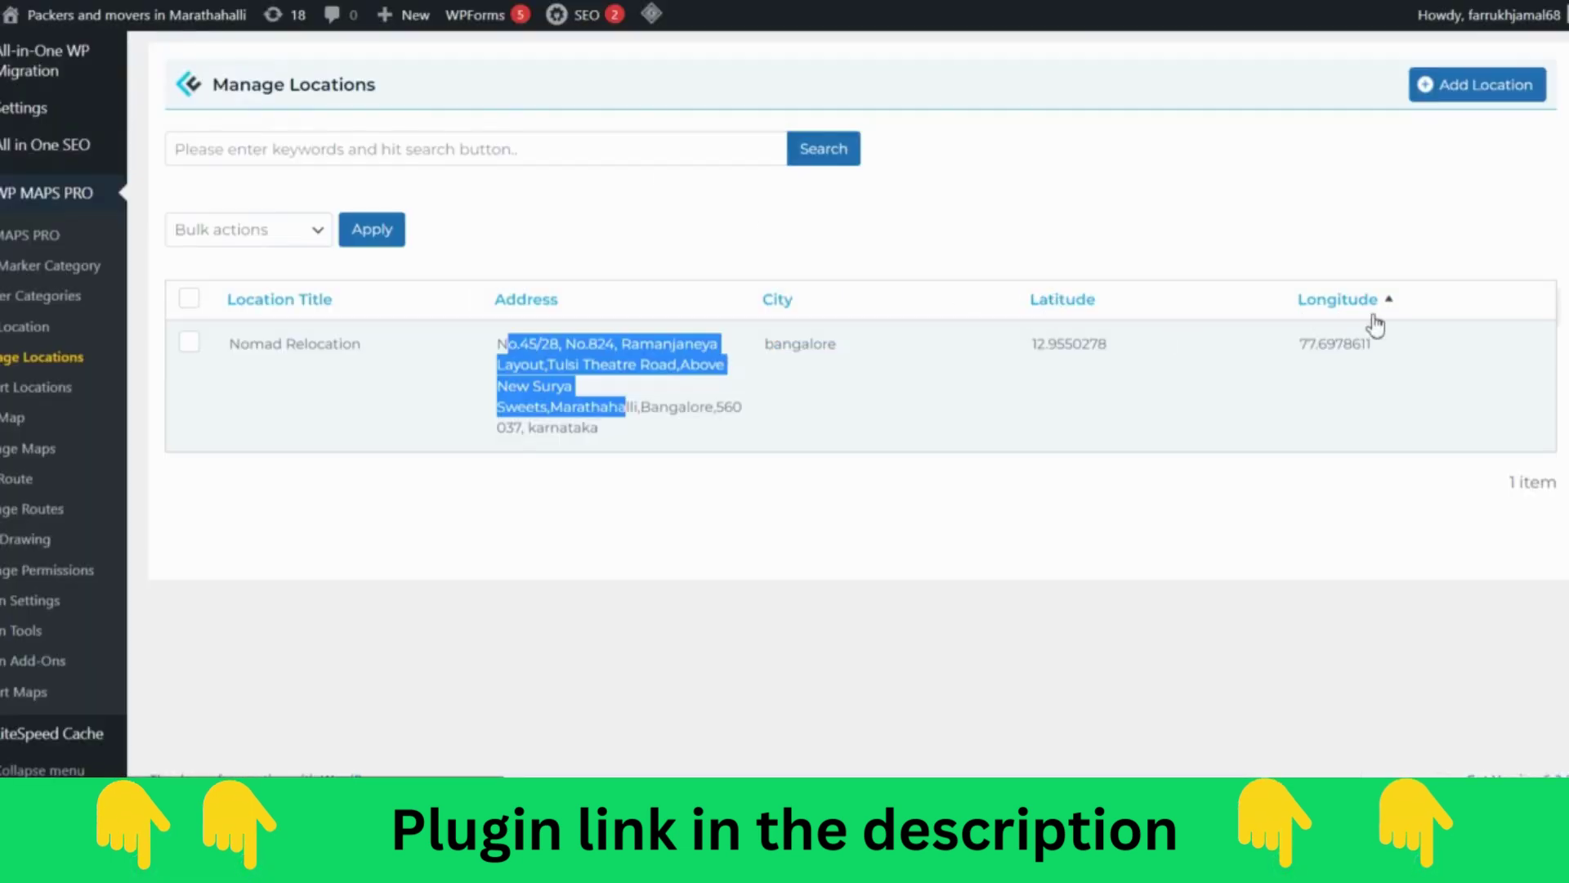
Select the saved latitude 12.9550278, then view the Add Location form.
drag(1031, 347, 1134, 353)
scroll(97, 447, up, 1)
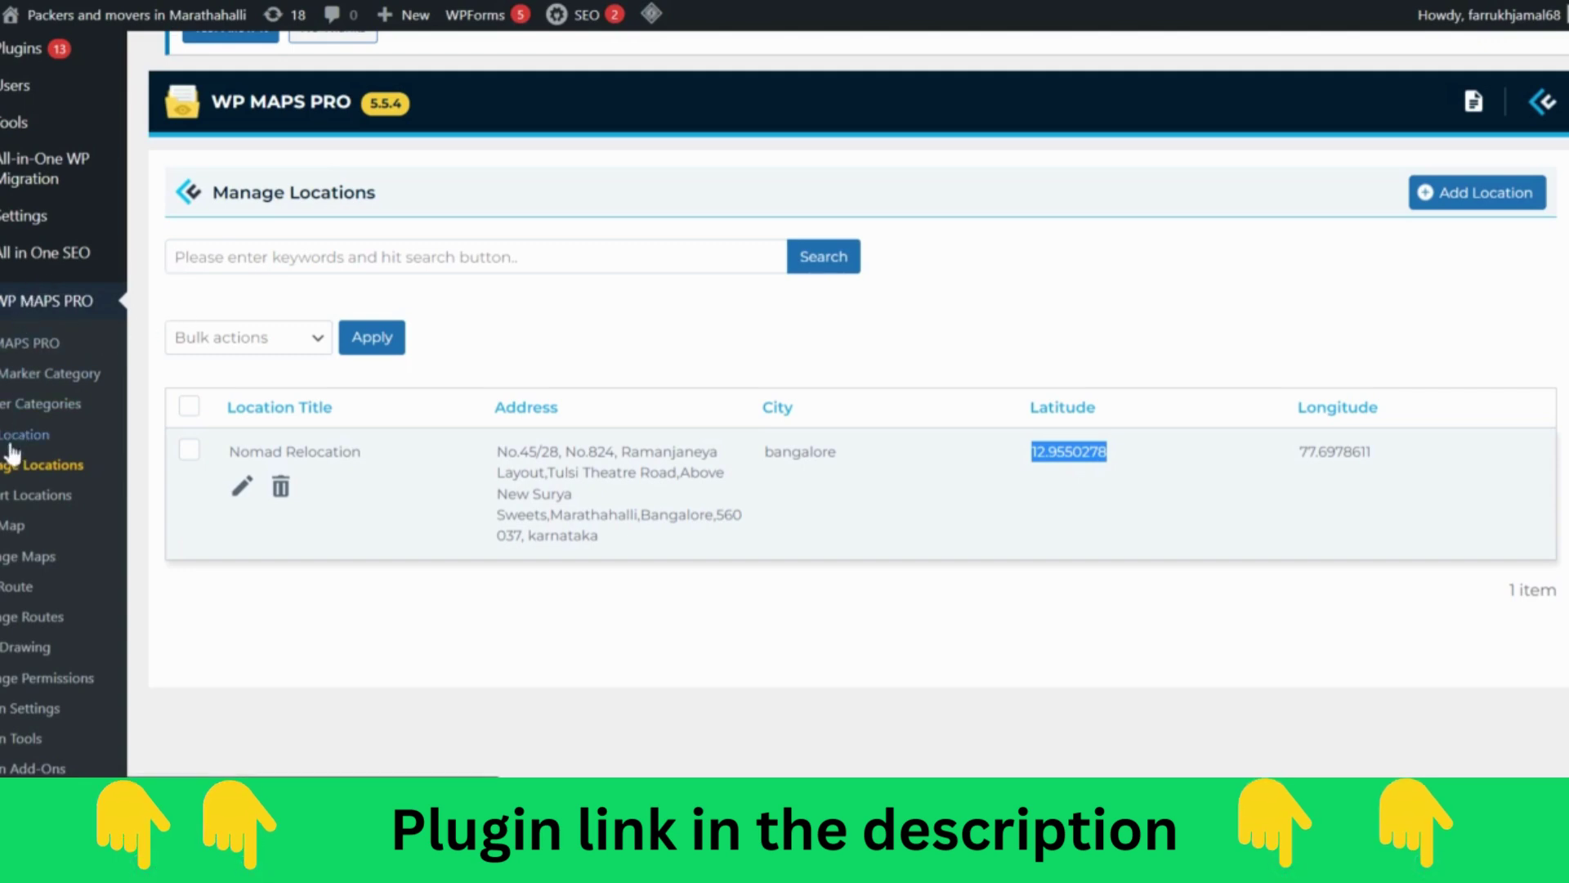
click(51, 438)
scroll(49, 442, down, 9)
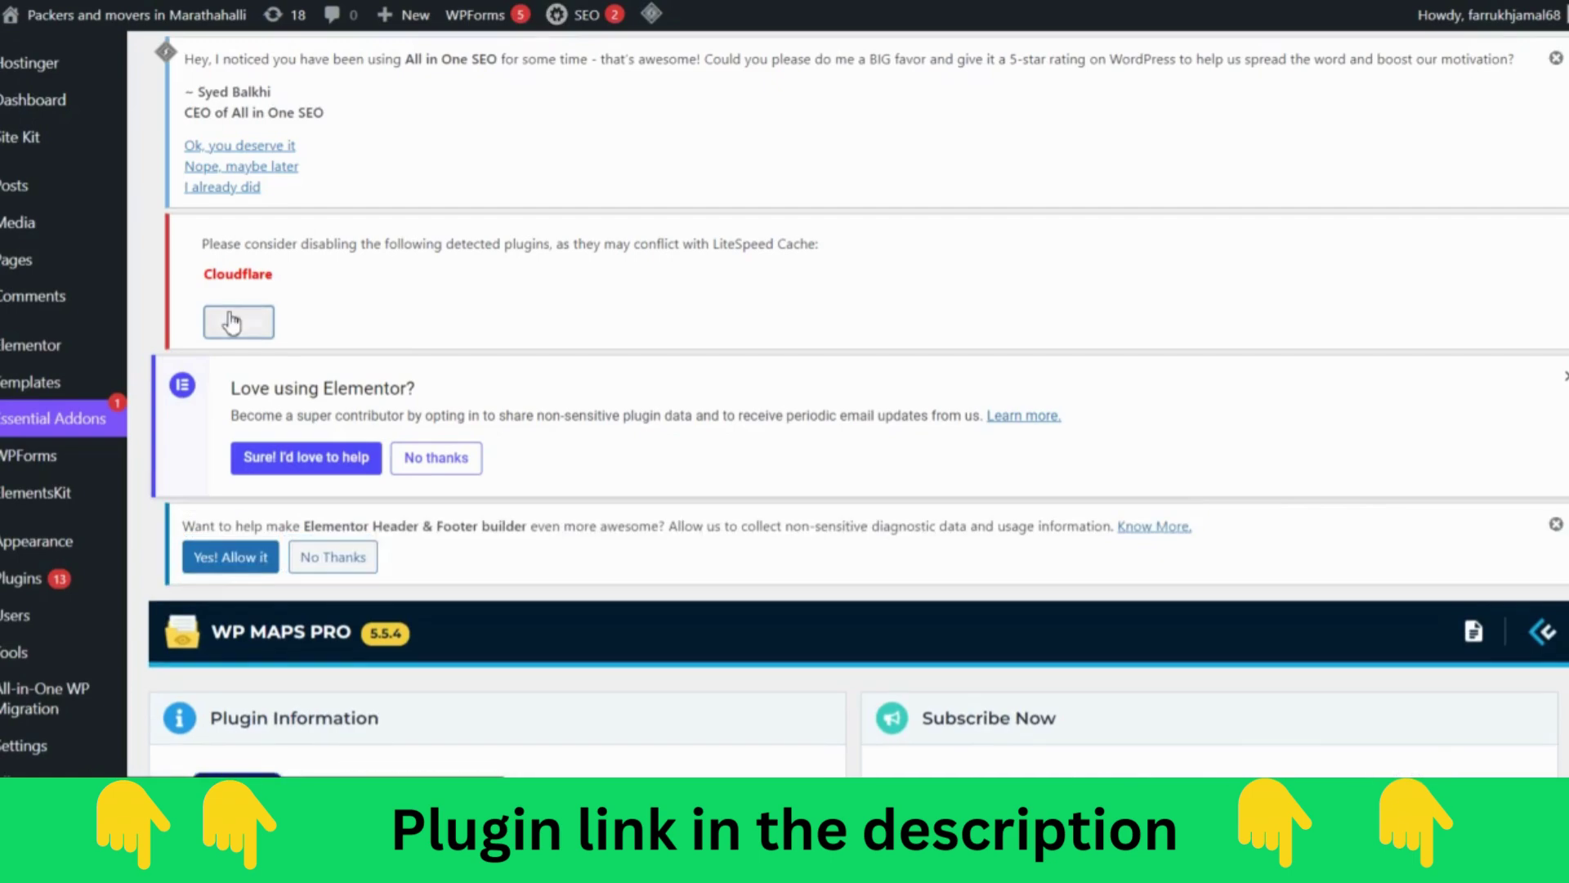
Run Test API Key on the saved Google Maps API key, revealing the billing-not-enabled error.
scroll(414, 351, down, 5)
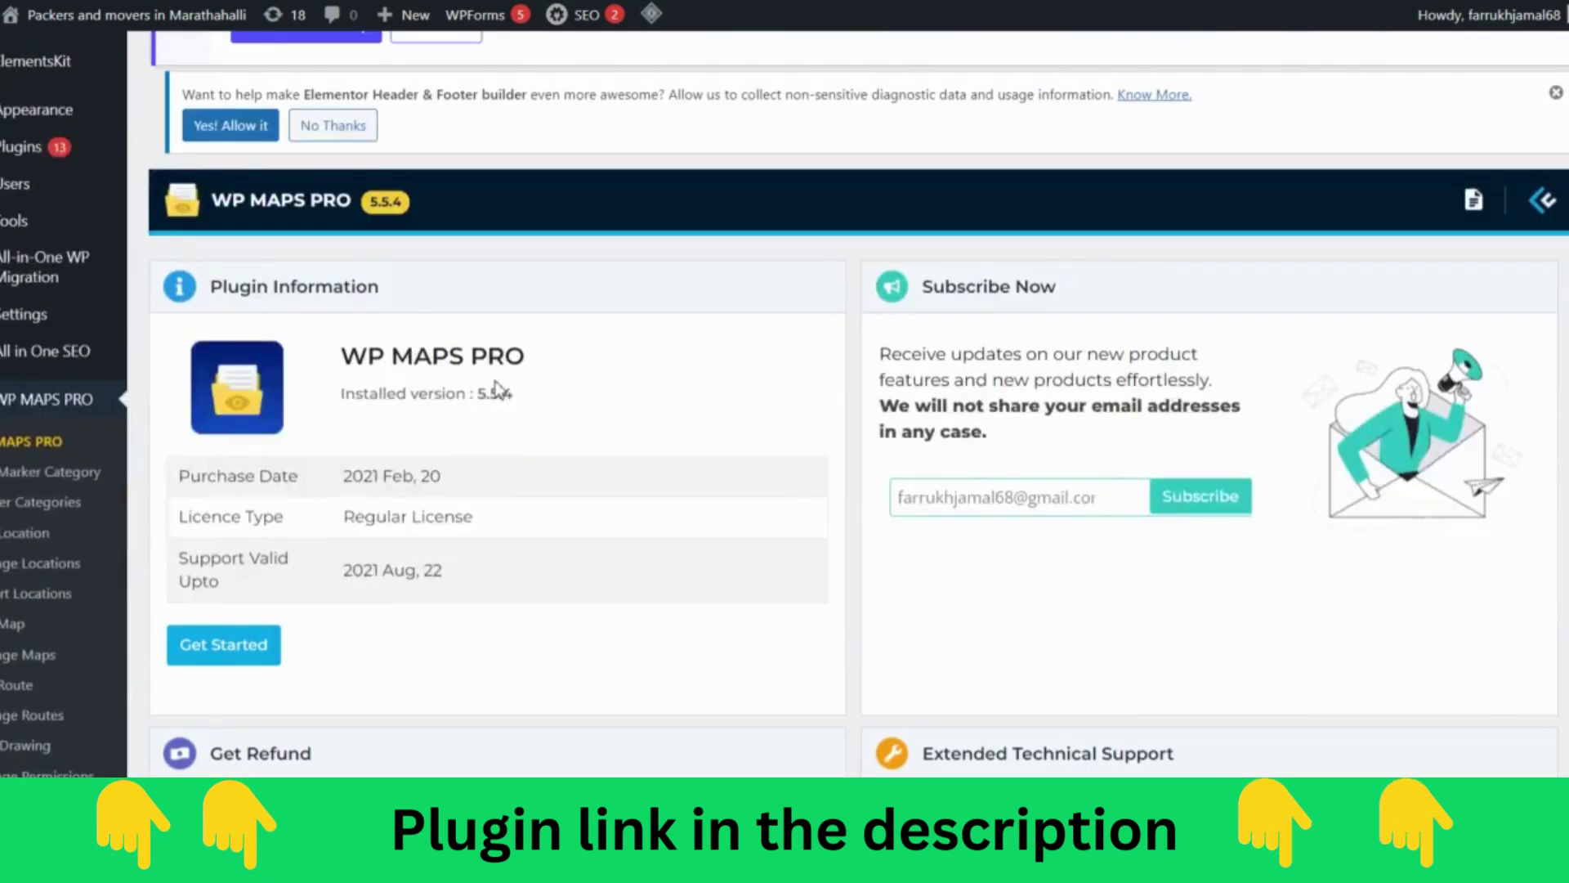
scroll(495, 387, down, 8)
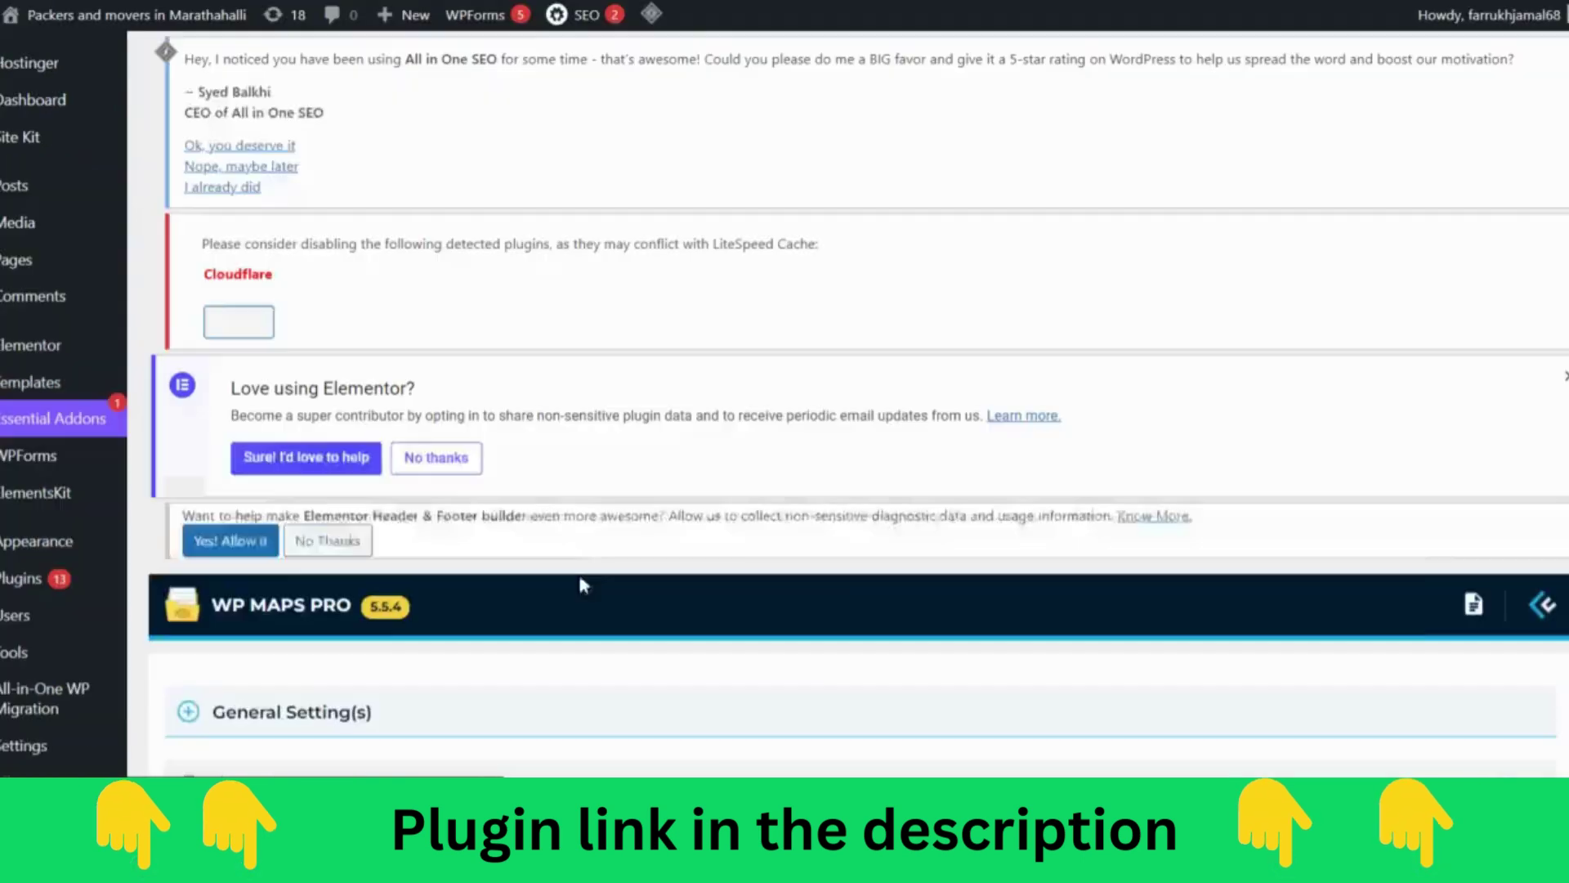
scroll(599, 564, down, 8)
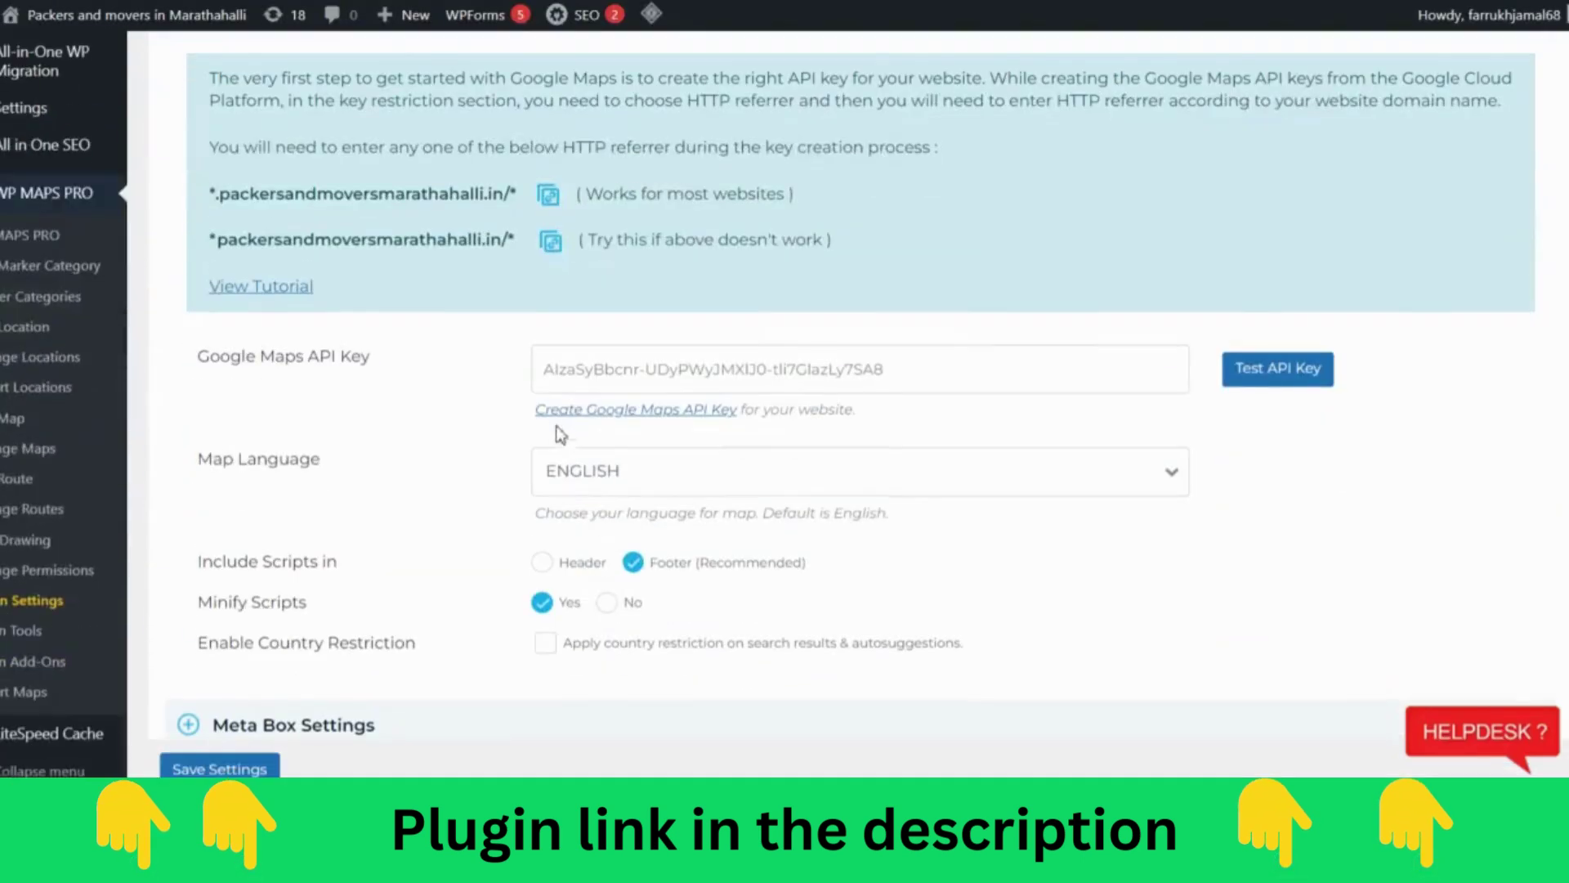
drag(201, 354, 369, 356)
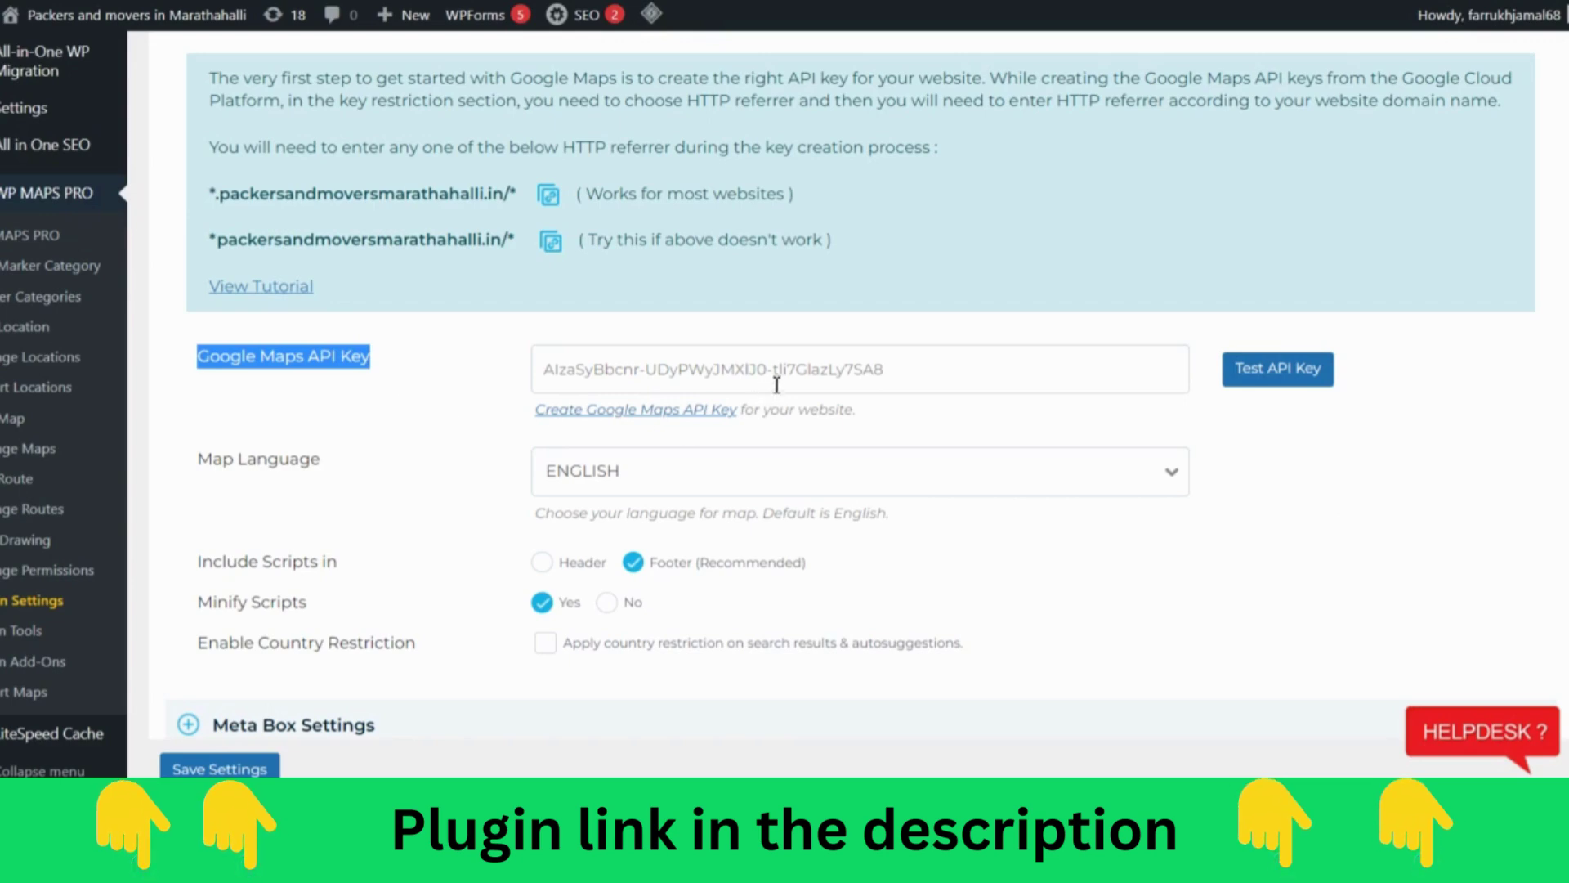
drag(548, 366, 934, 370)
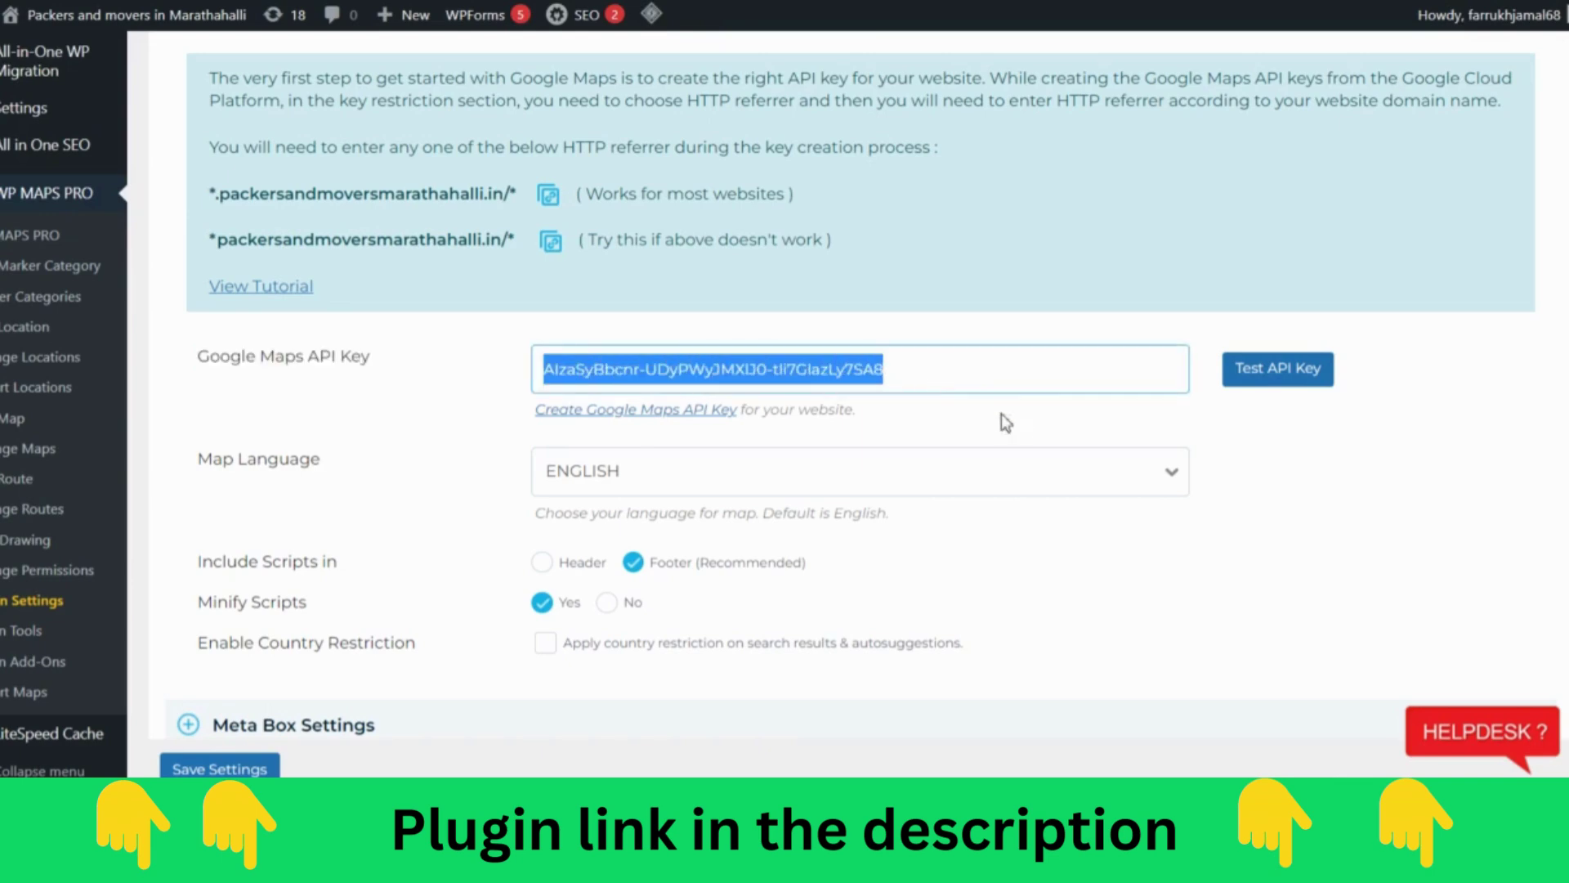
click(1287, 374)
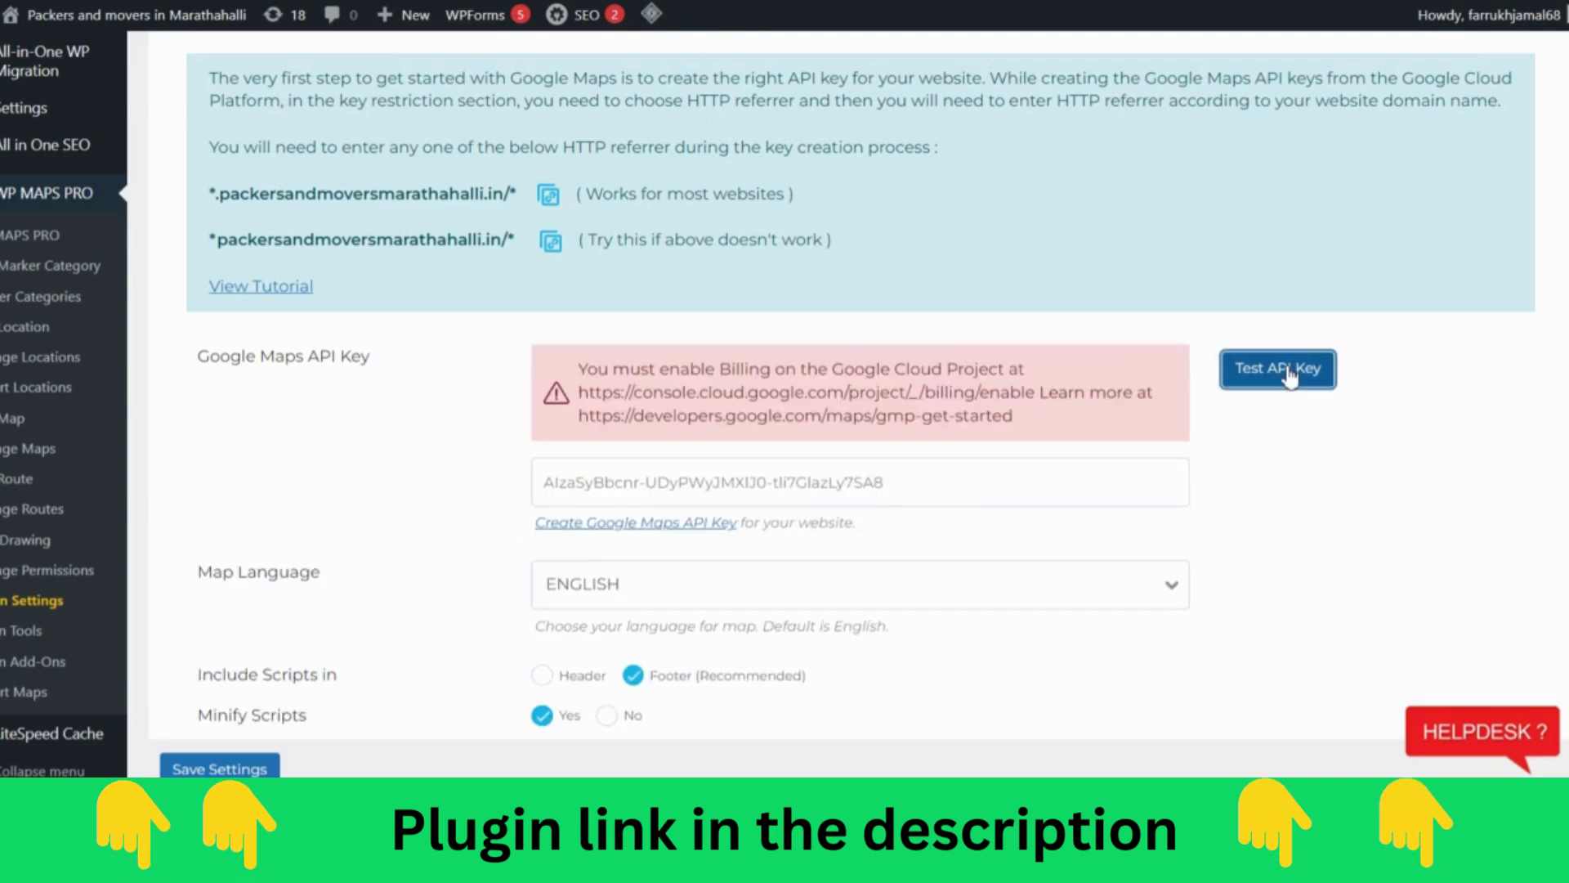
drag(578, 372, 758, 372)
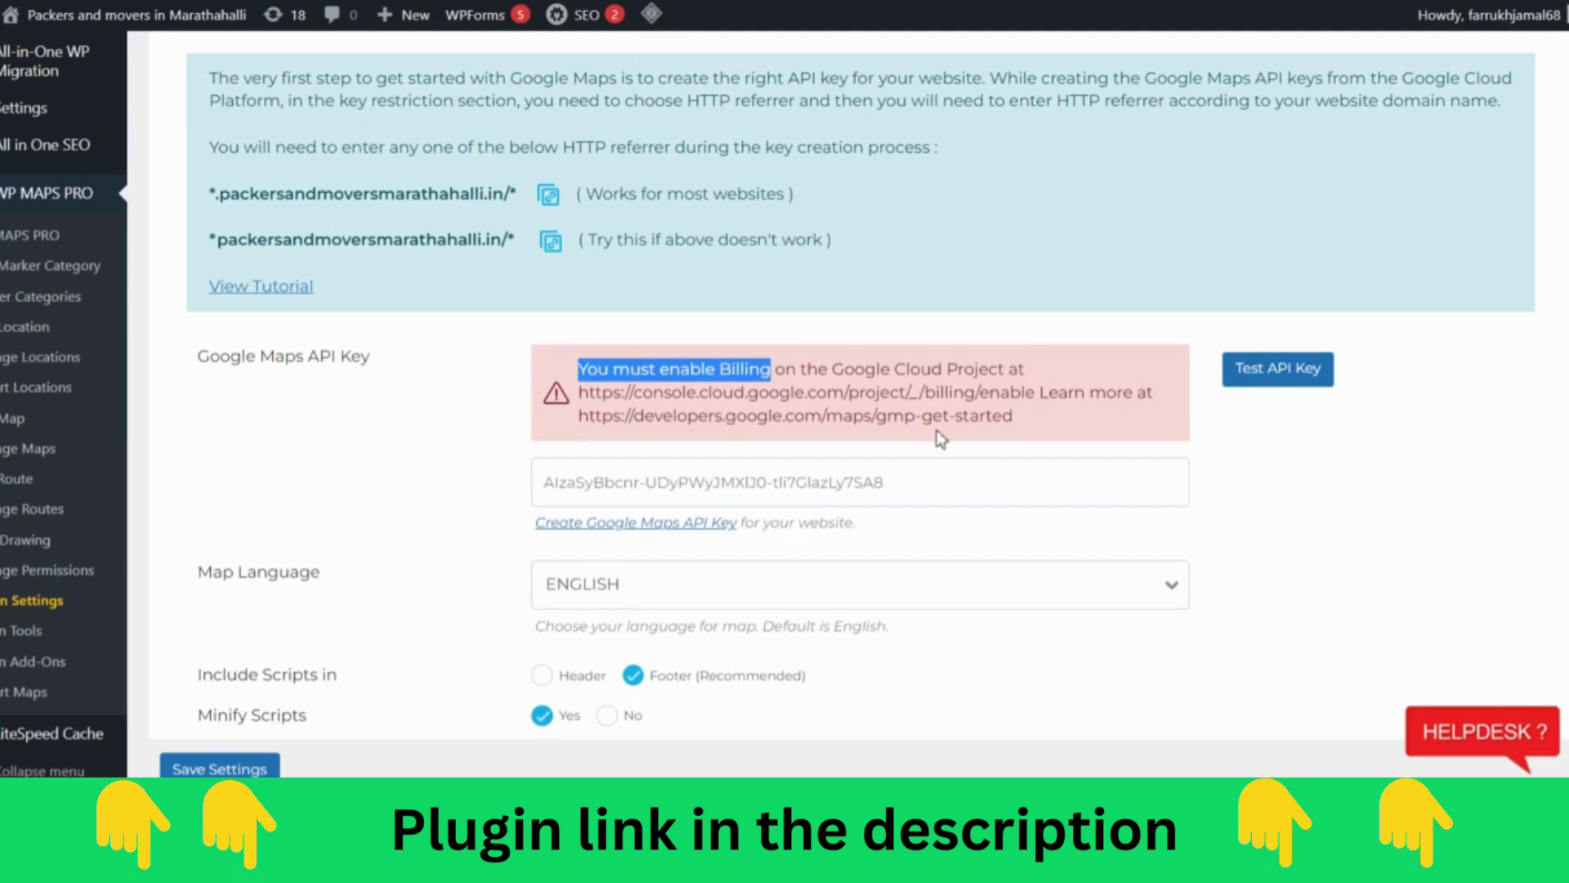
Re-examine the API key value and the error's getting-started link, then go to Add Location.
scroll(1243, 448, down, 1)
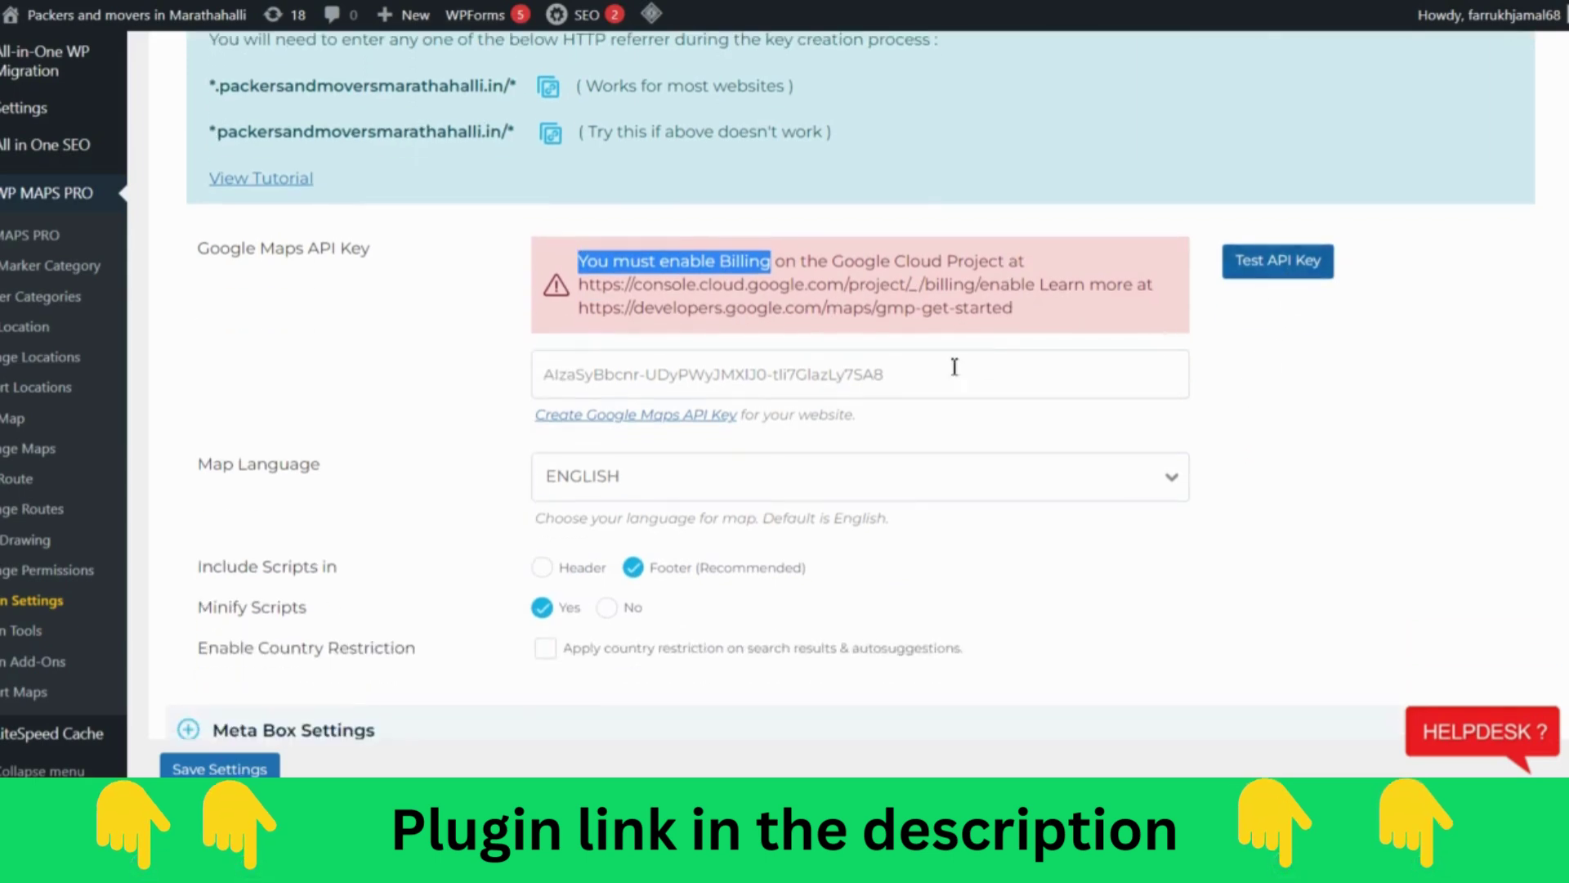
drag(548, 377, 896, 384)
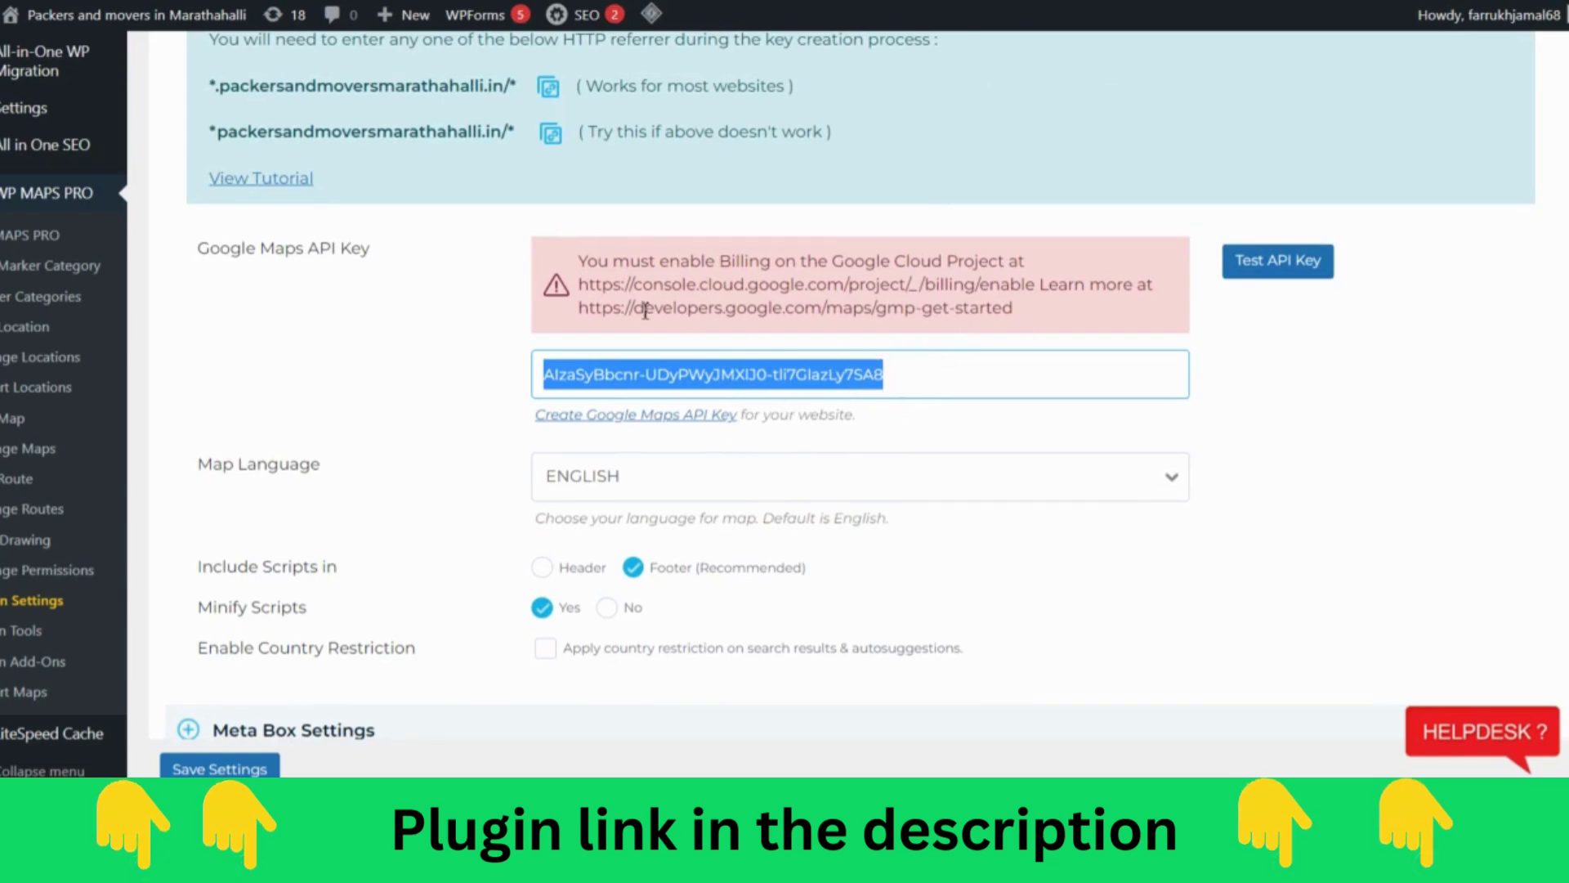
drag(638, 309, 979, 319)
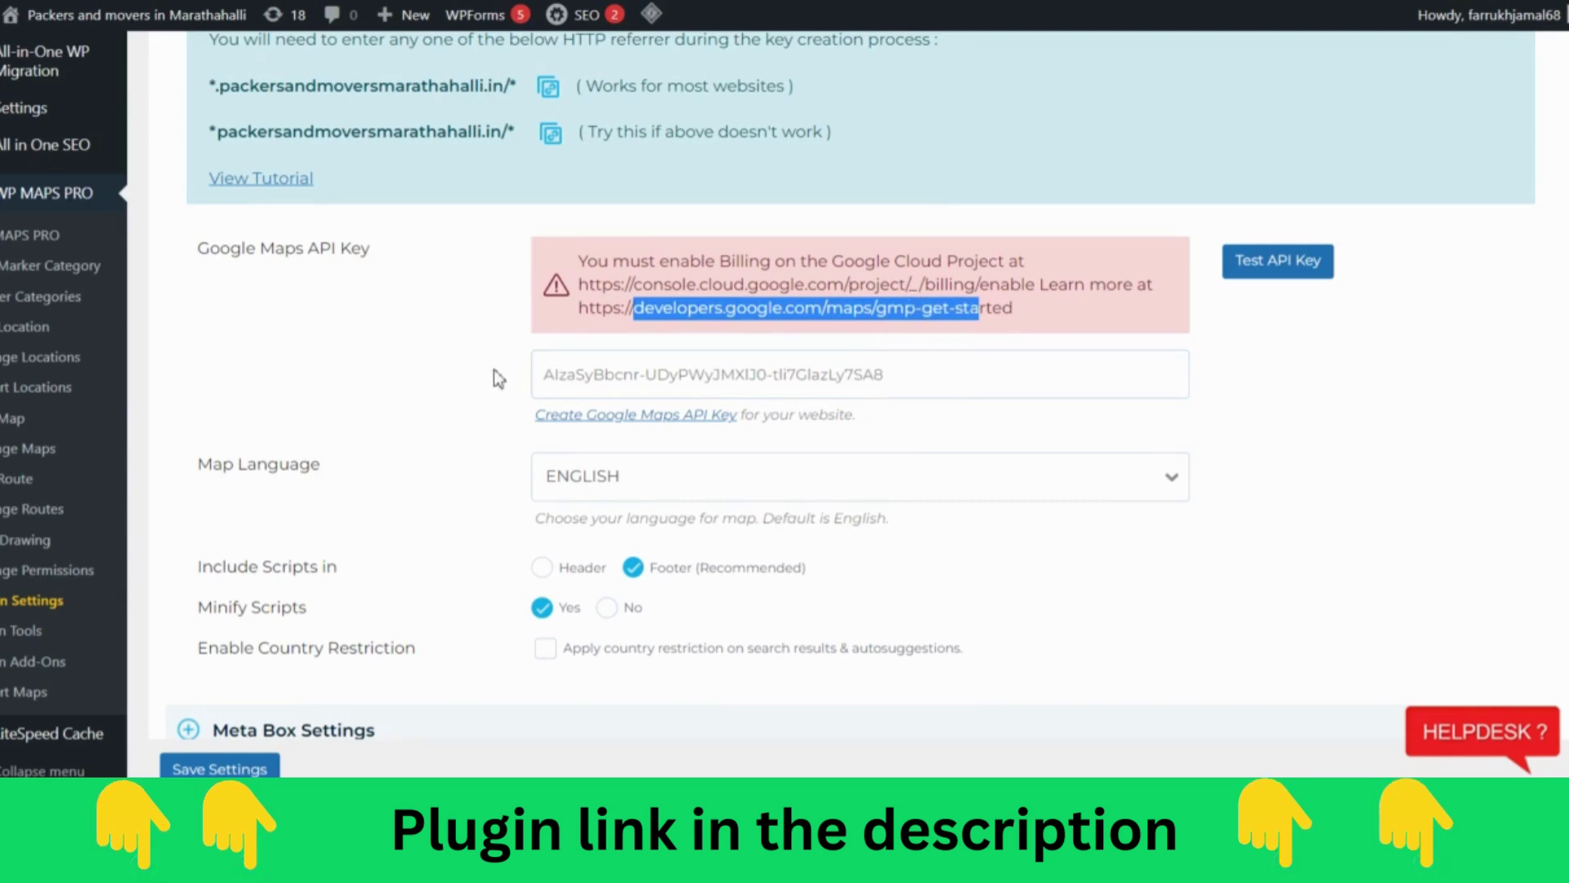
drag(543, 374, 895, 376)
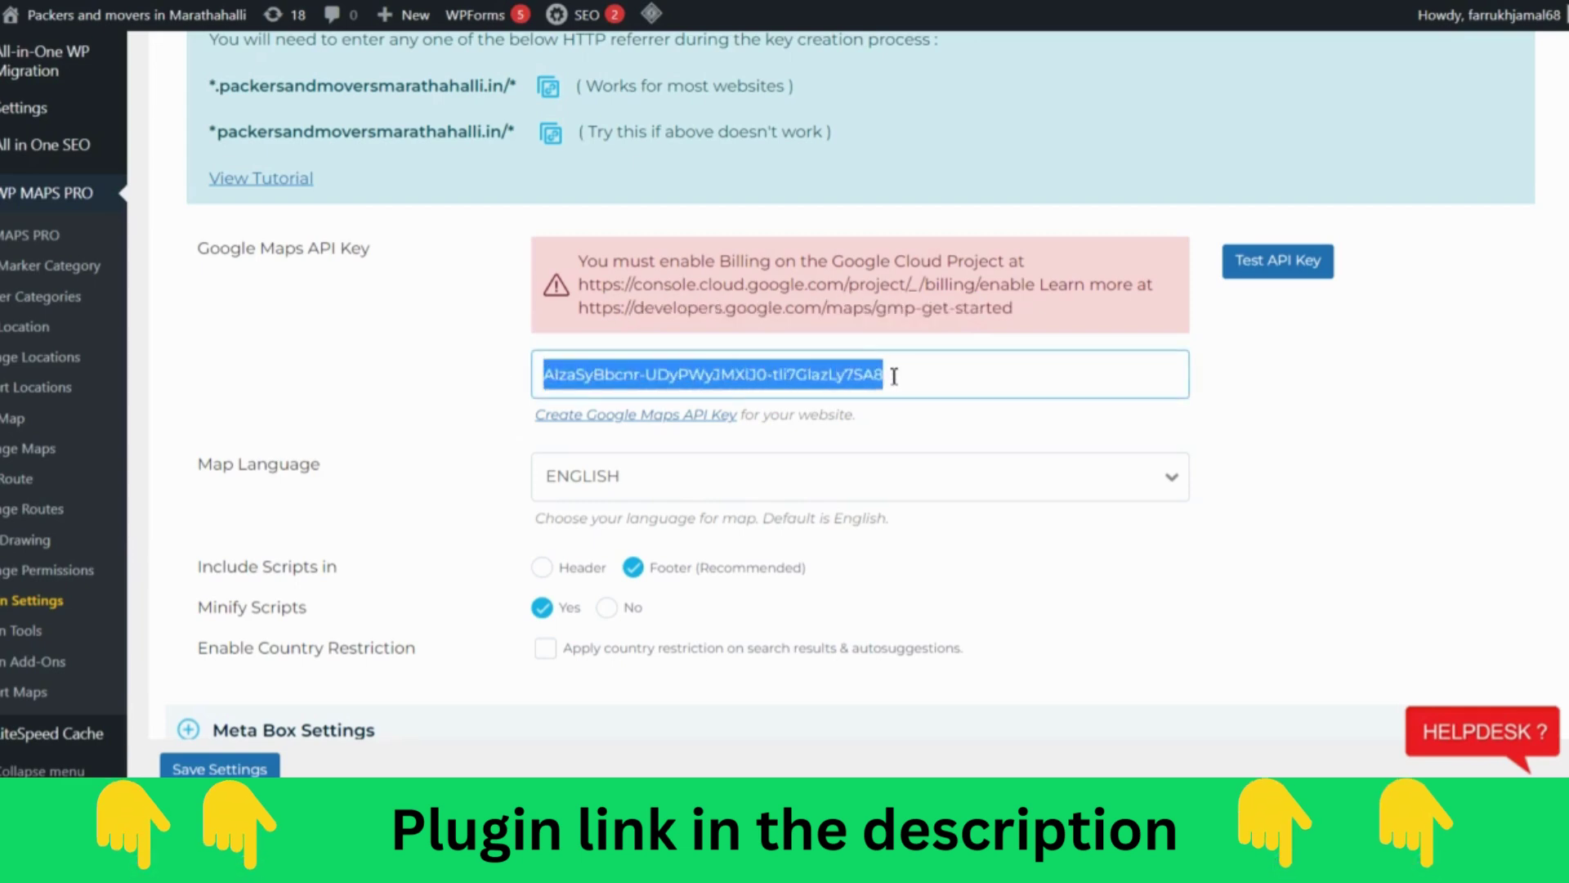
scroll(339, 735, down, 3)
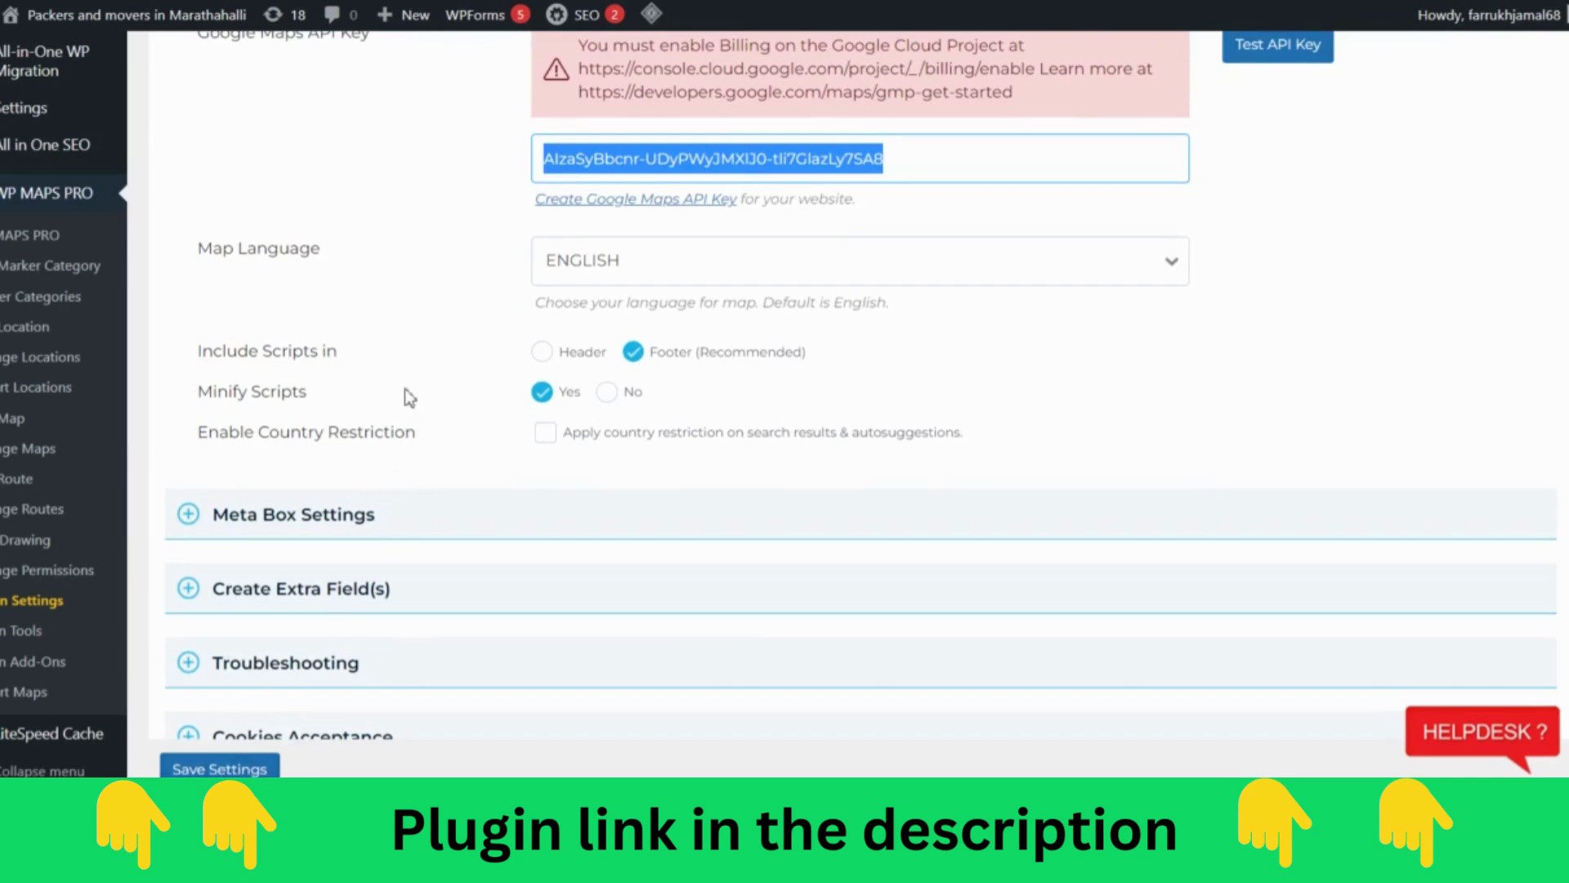
click(12, 339)
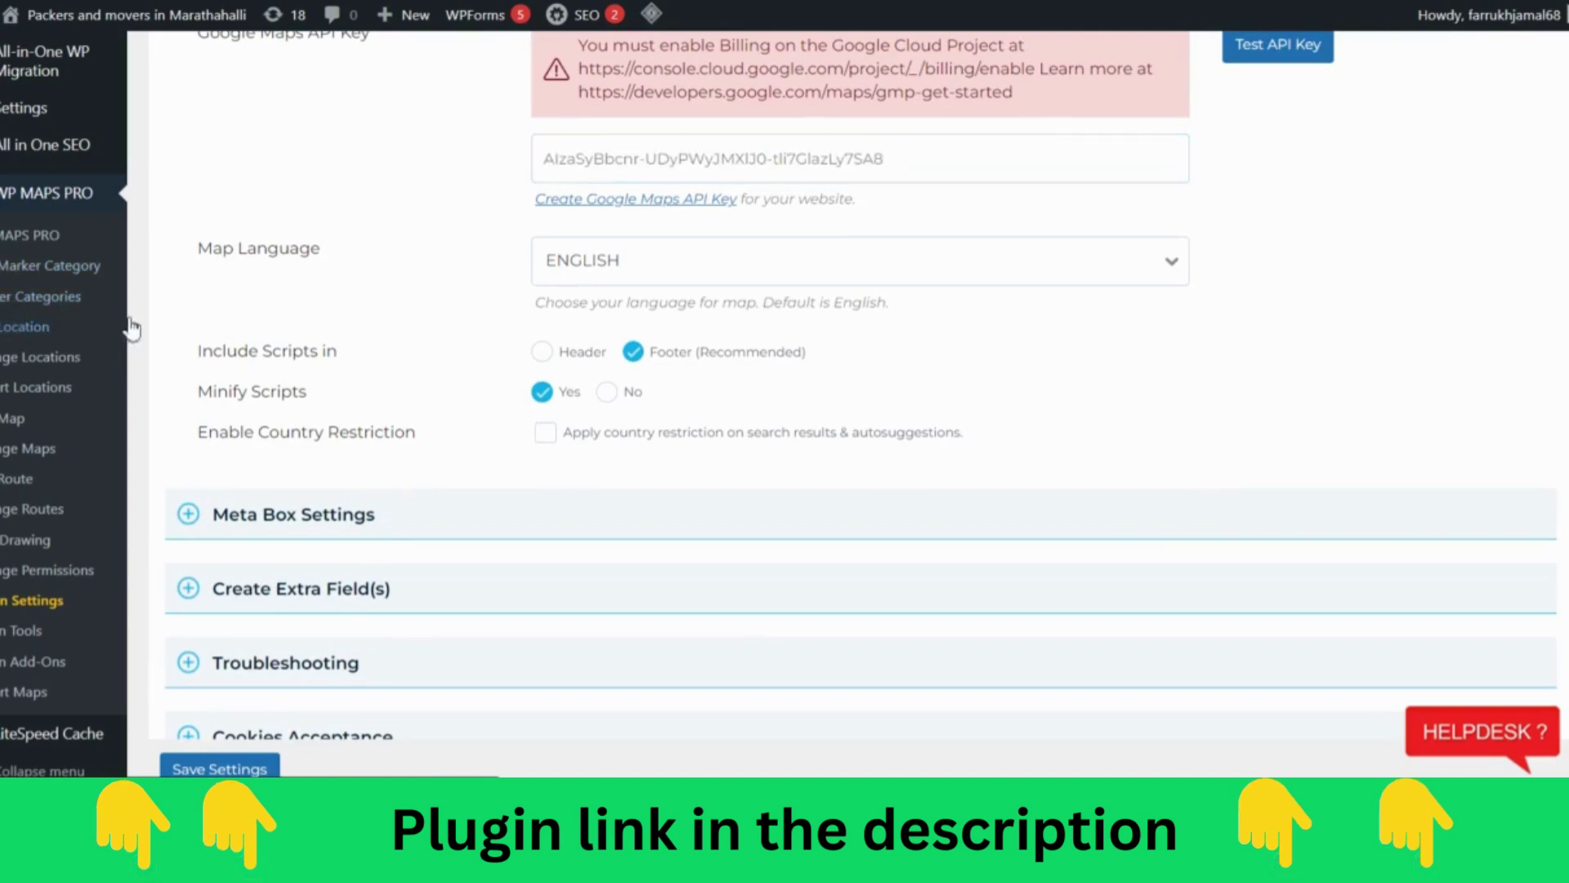
Fill title Nomad Relocation, latitude 12.9550278 and longitude 77.6978611 from autofill suggestions.
scroll(580, 323, down, 8)
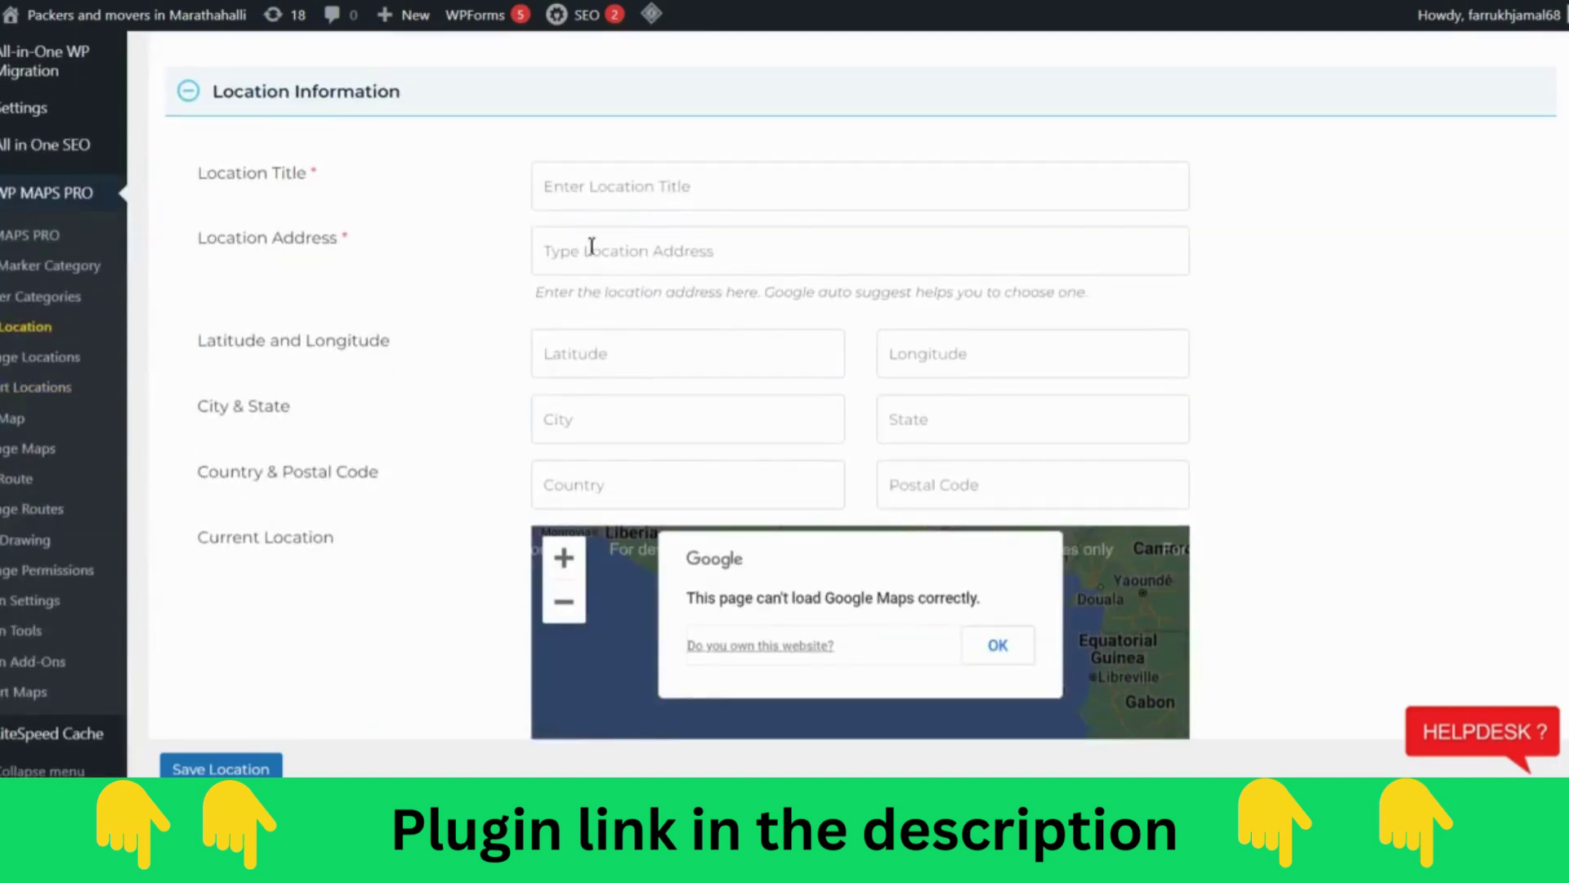
click(605, 188)
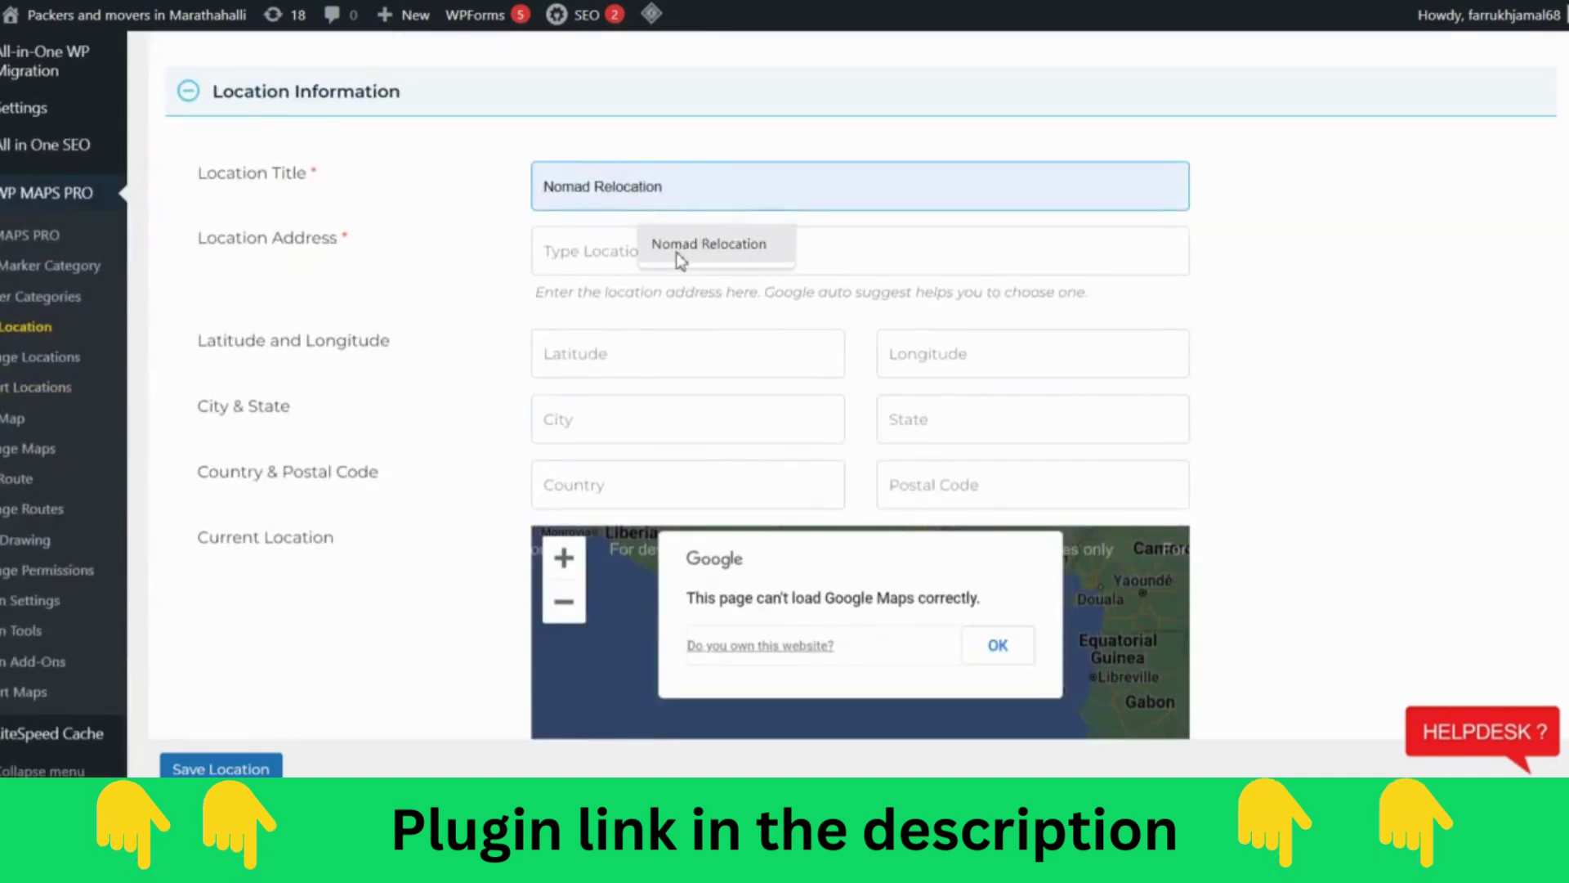
click(646, 247)
click(605, 259)
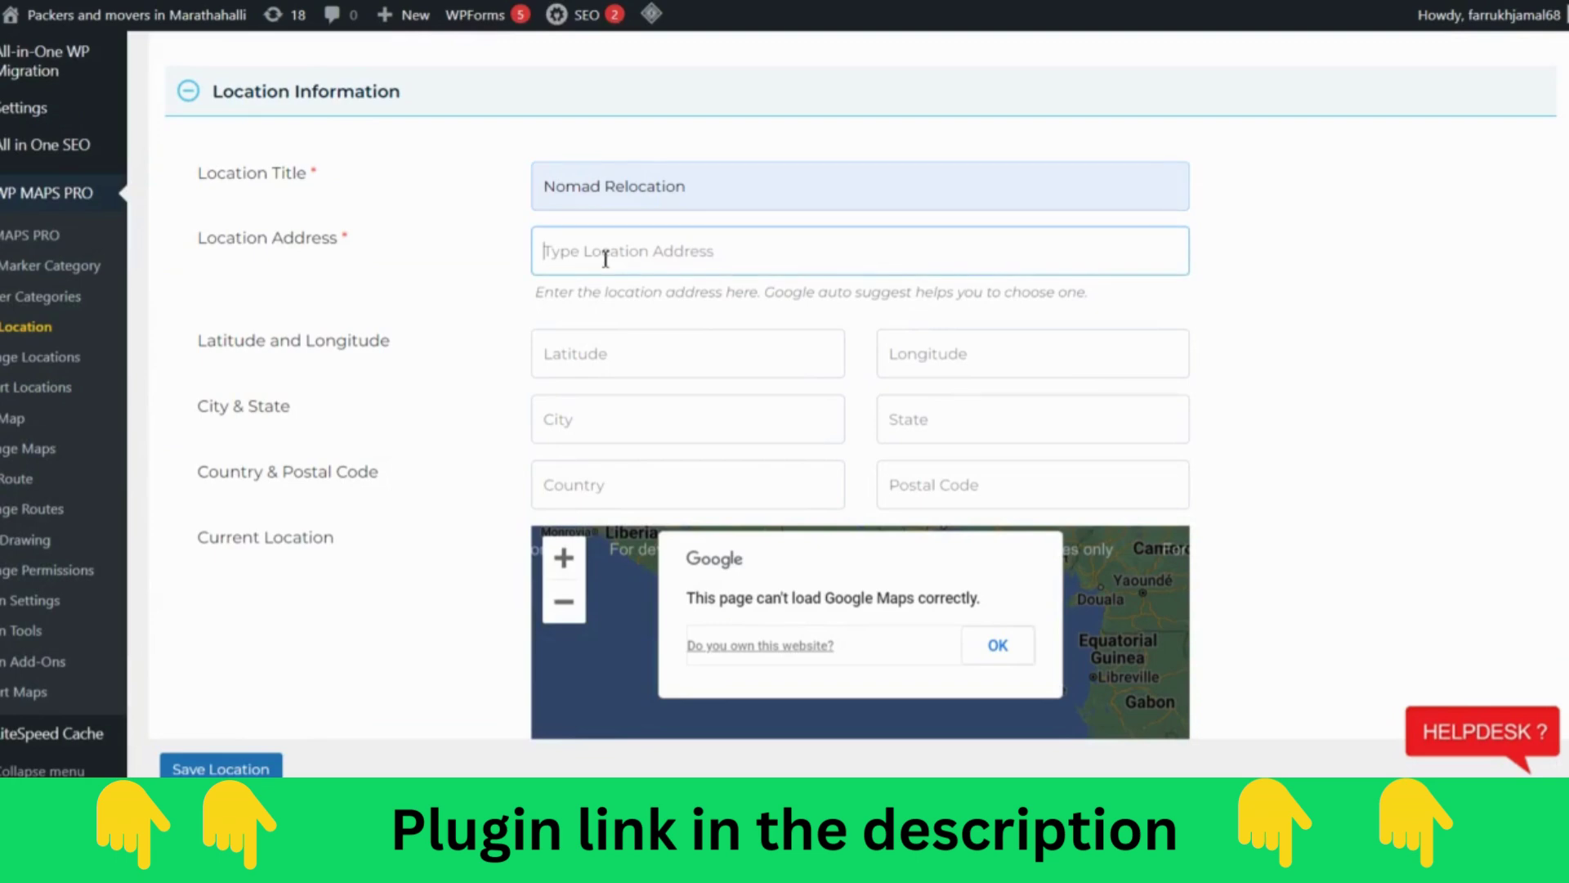
click(609, 359)
click(687, 418)
click(954, 359)
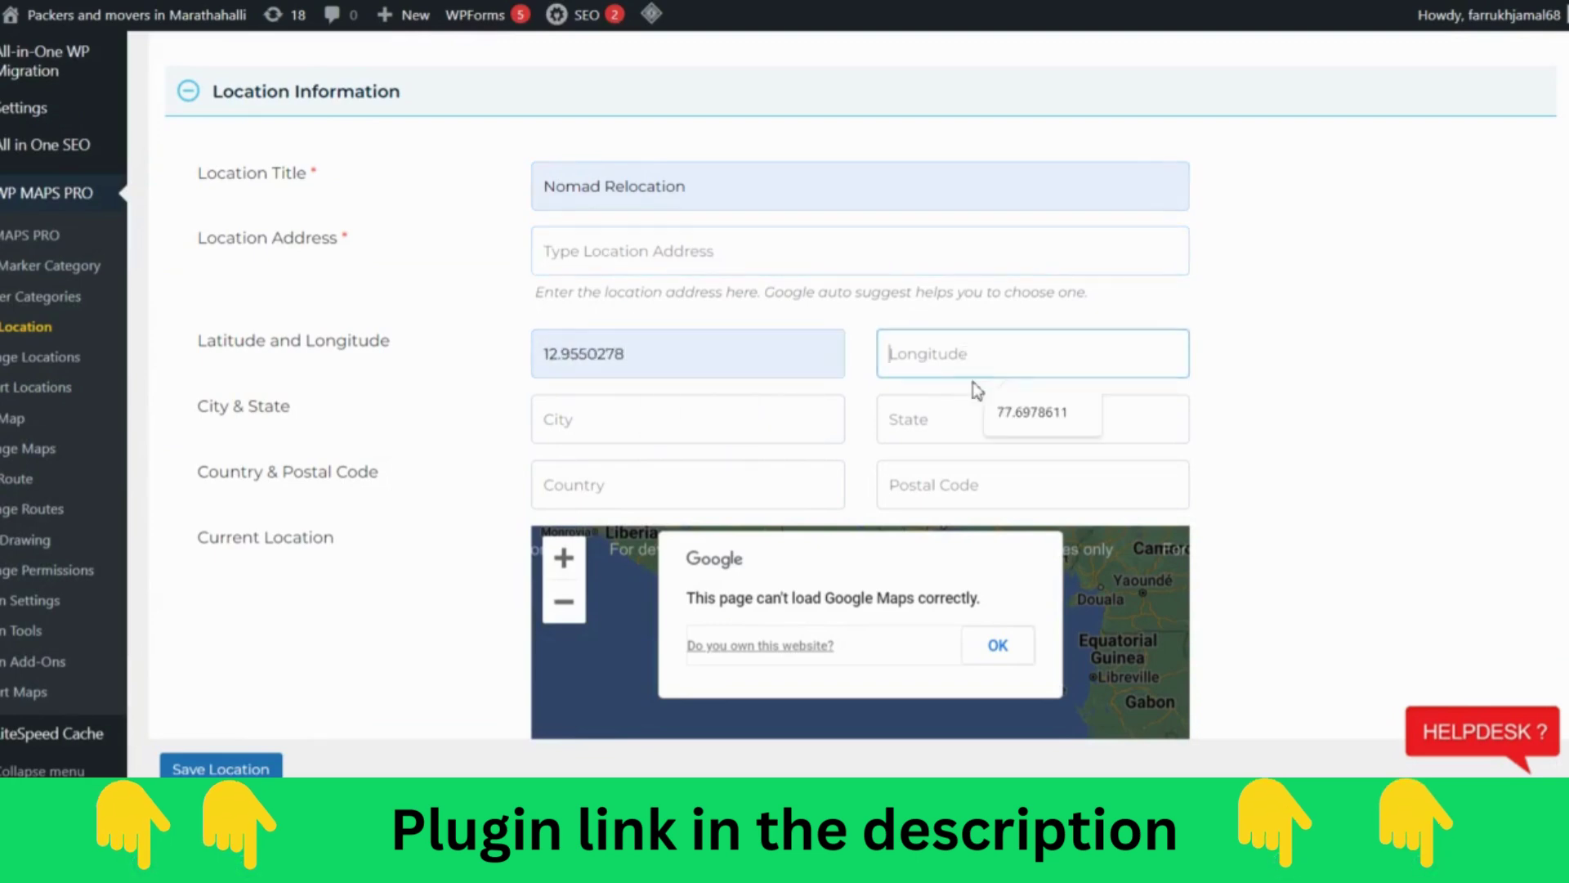
click(1034, 413)
Fill City bangalore, State karnataka, Postal Code 560037 and Country india from suggestions.
click(628, 431)
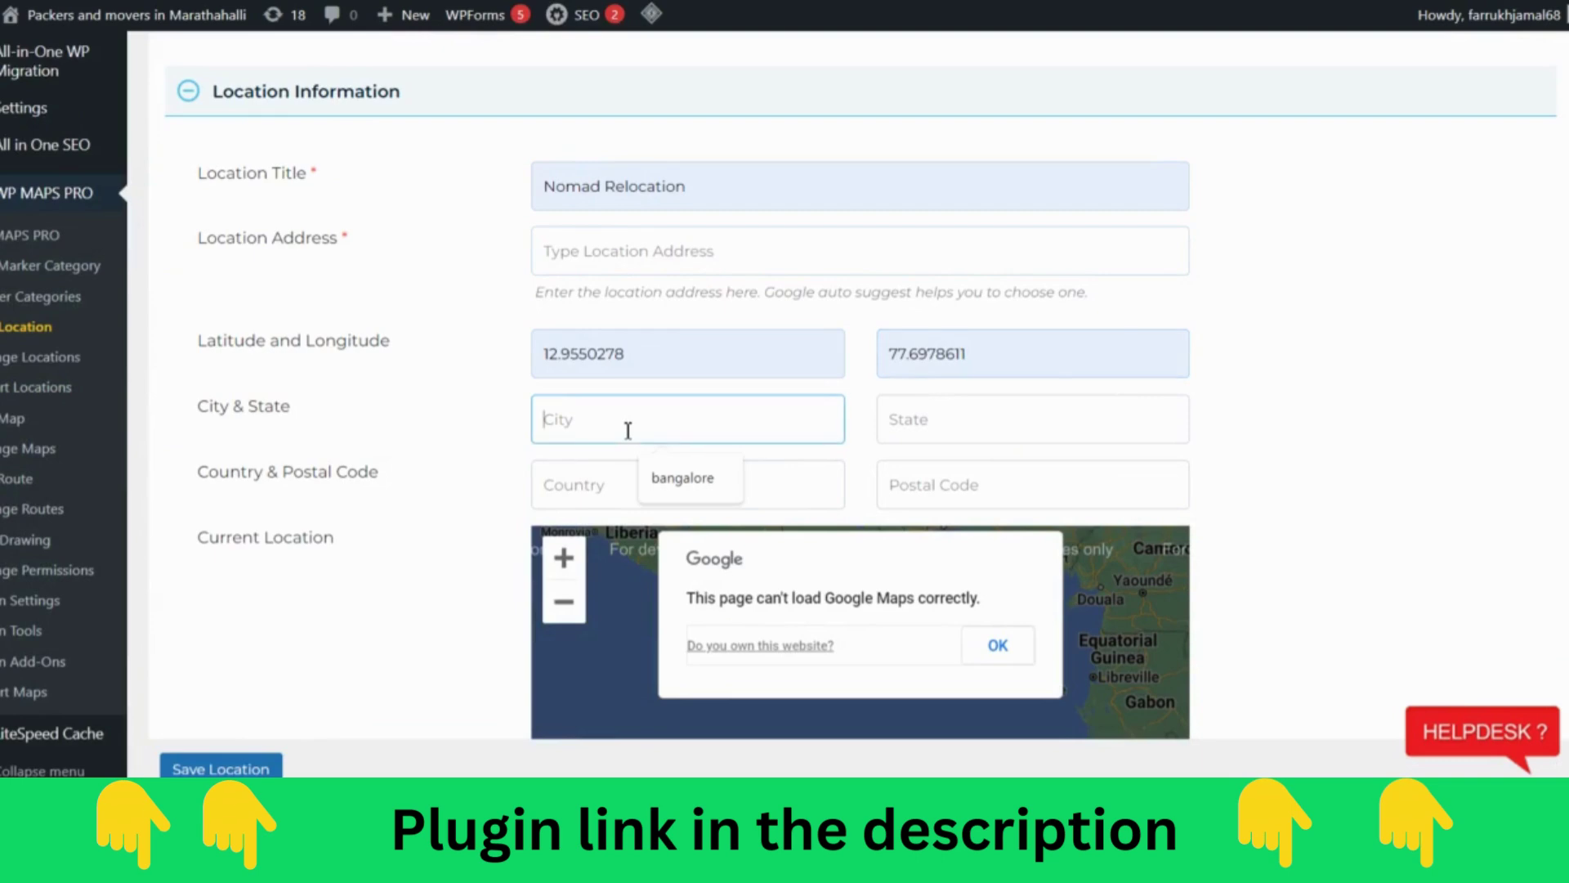
click(683, 475)
click(989, 430)
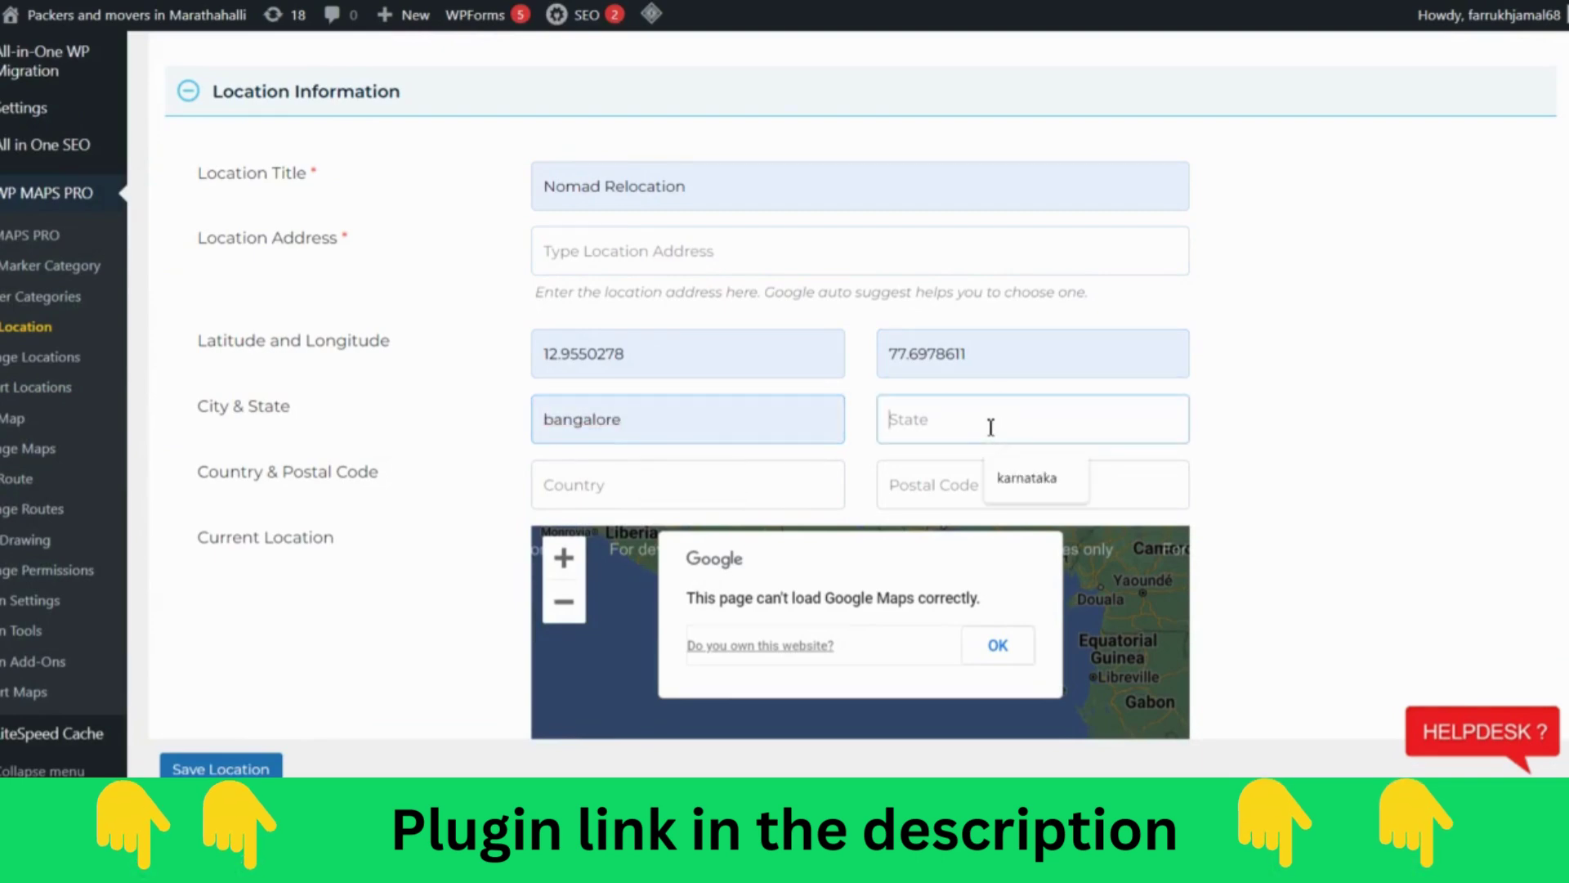
click(1054, 473)
click(970, 491)
click(1019, 542)
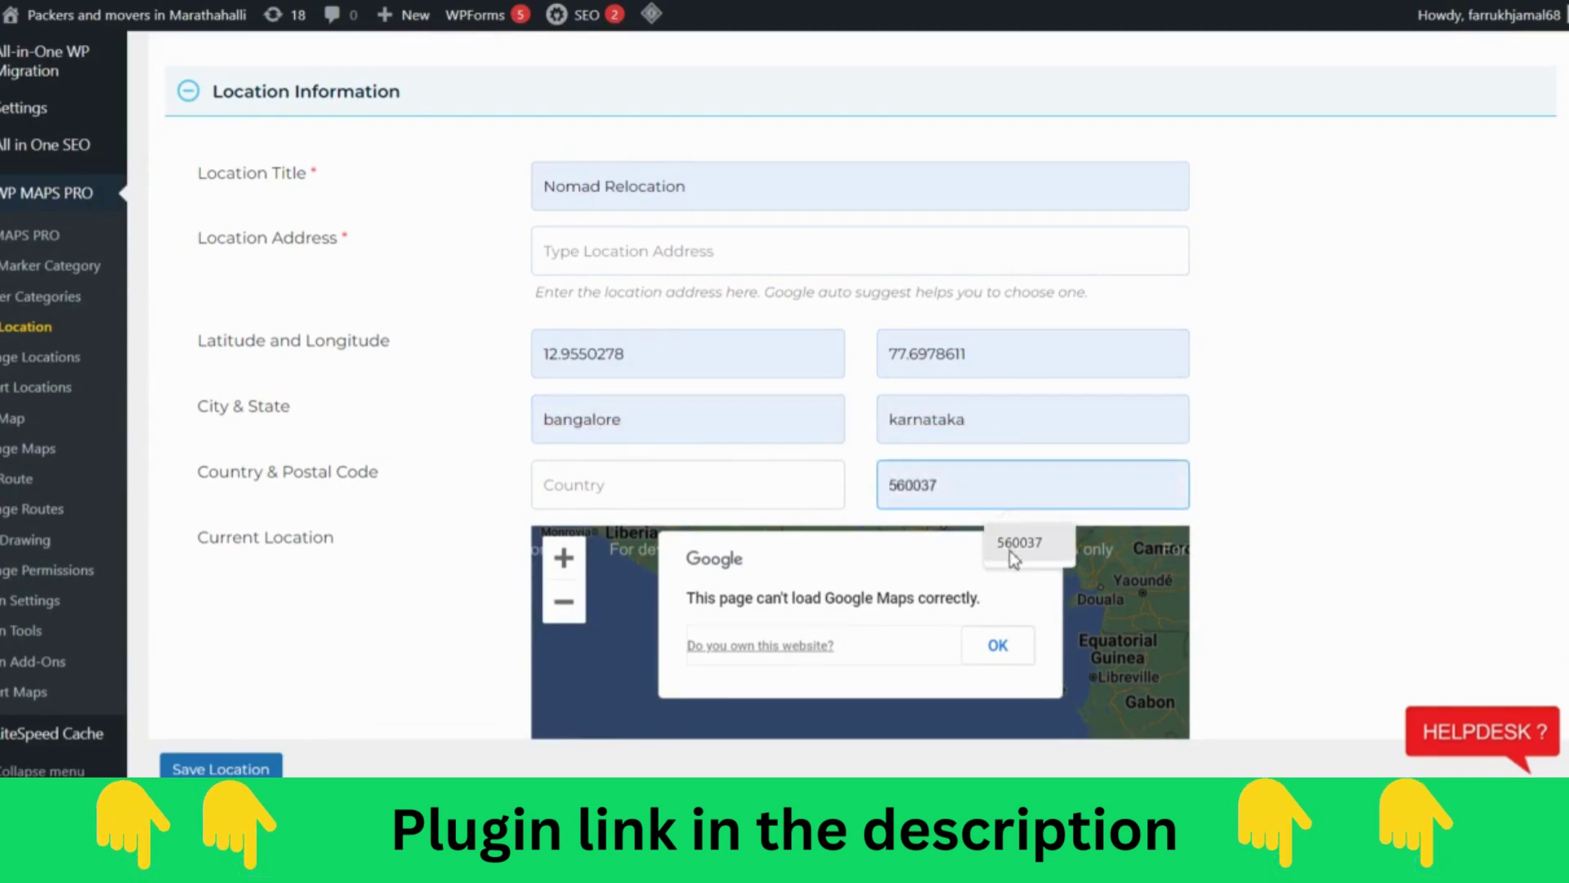
click(645, 491)
click(664, 549)
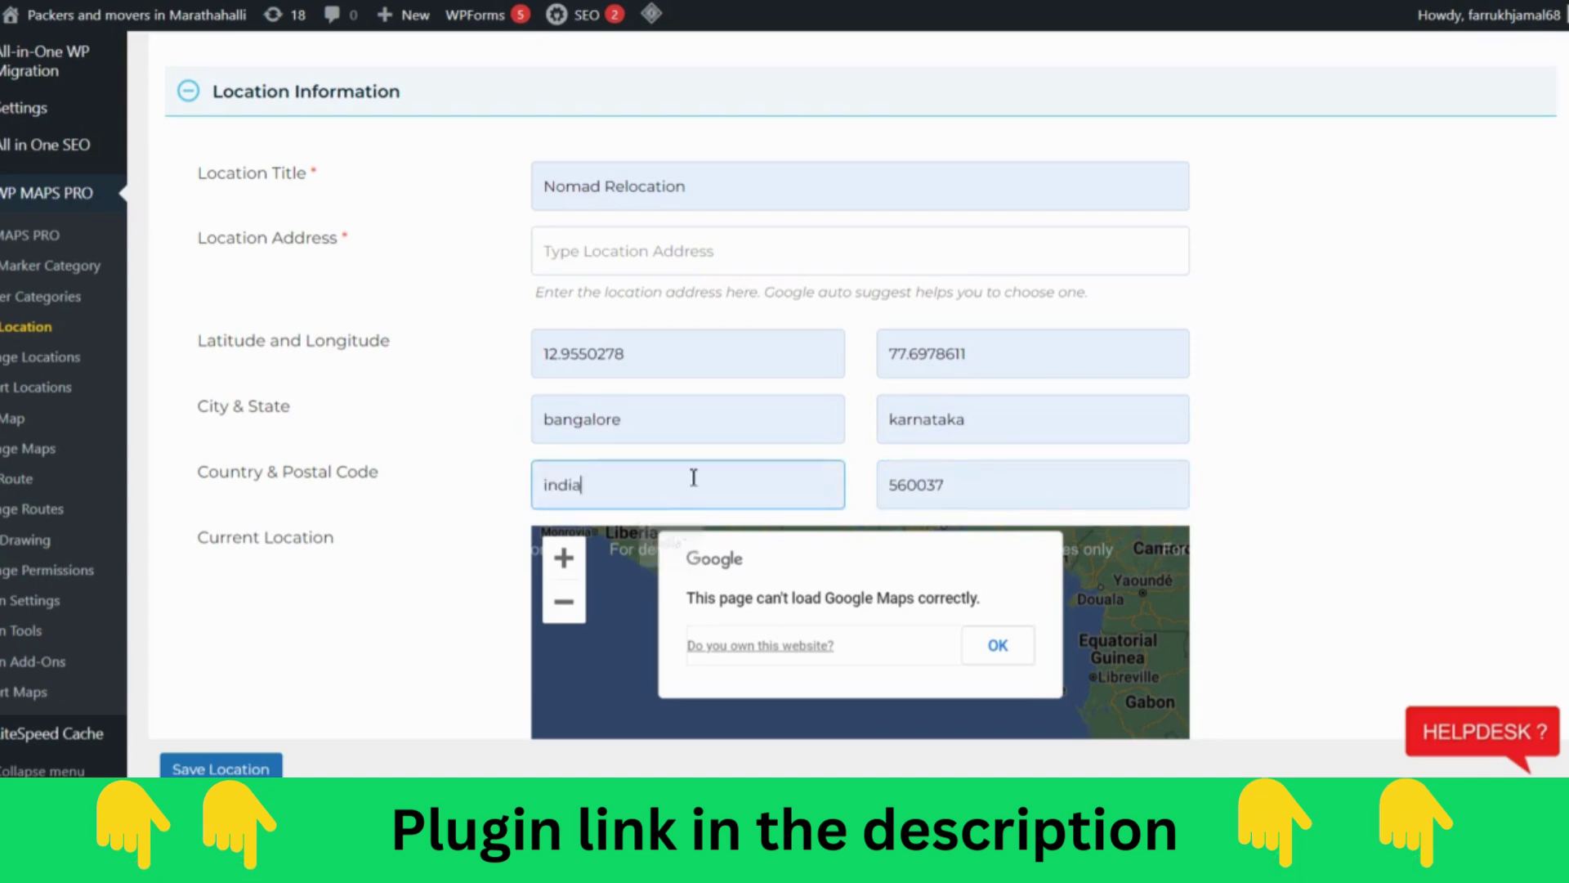
Review the Infowindow Message field and the latitude 12.9550278 and longitude 77.6978611 values.
scroll(694, 476, down, 8)
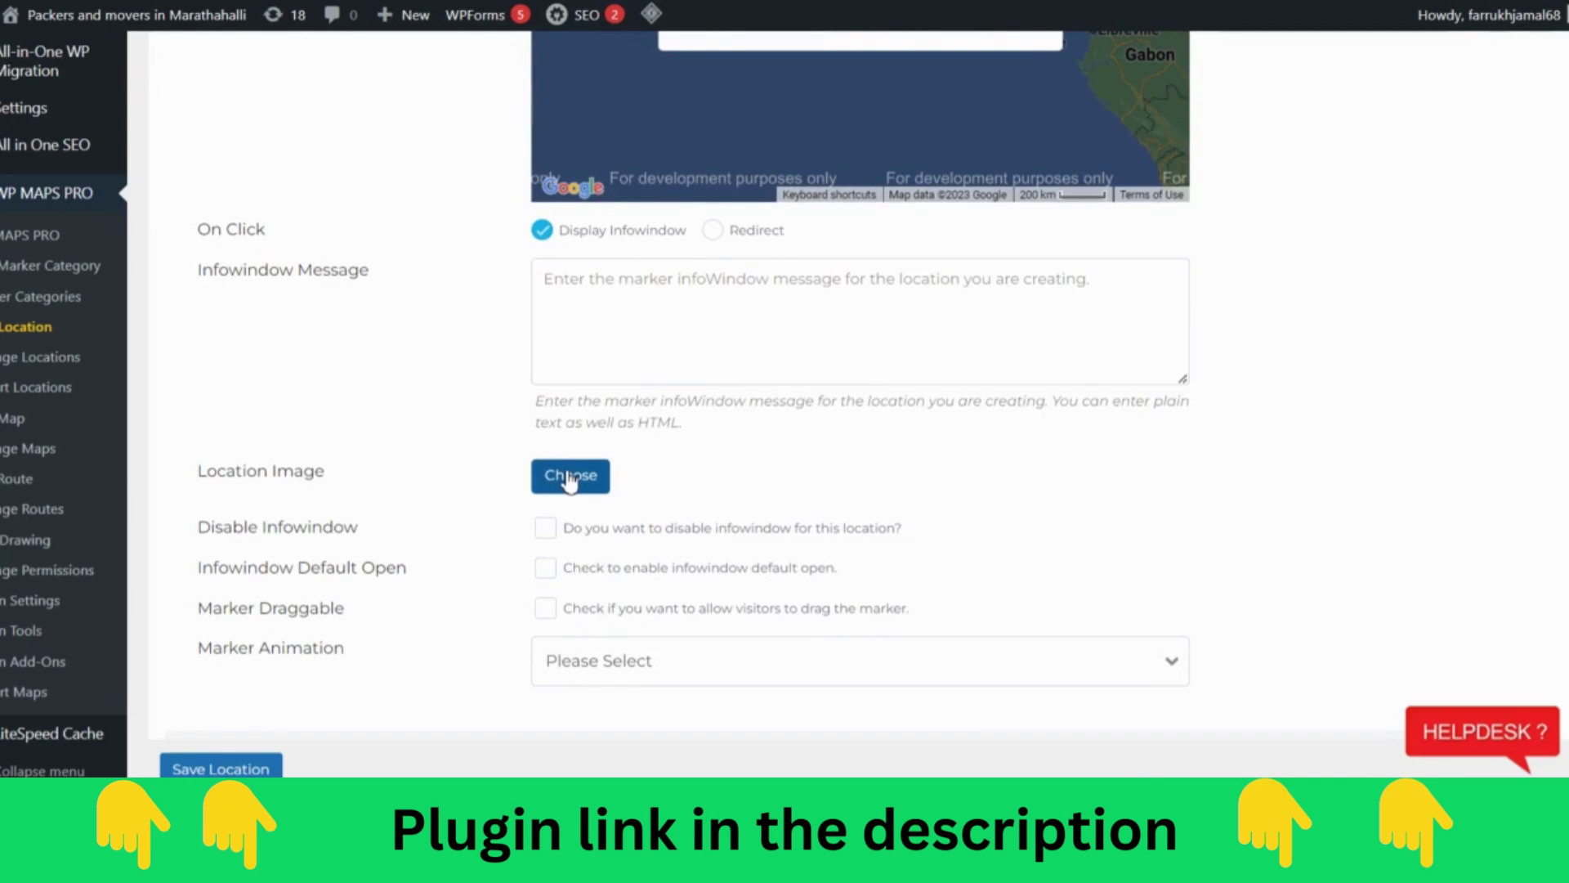
drag(196, 259, 376, 523)
click(456, 536)
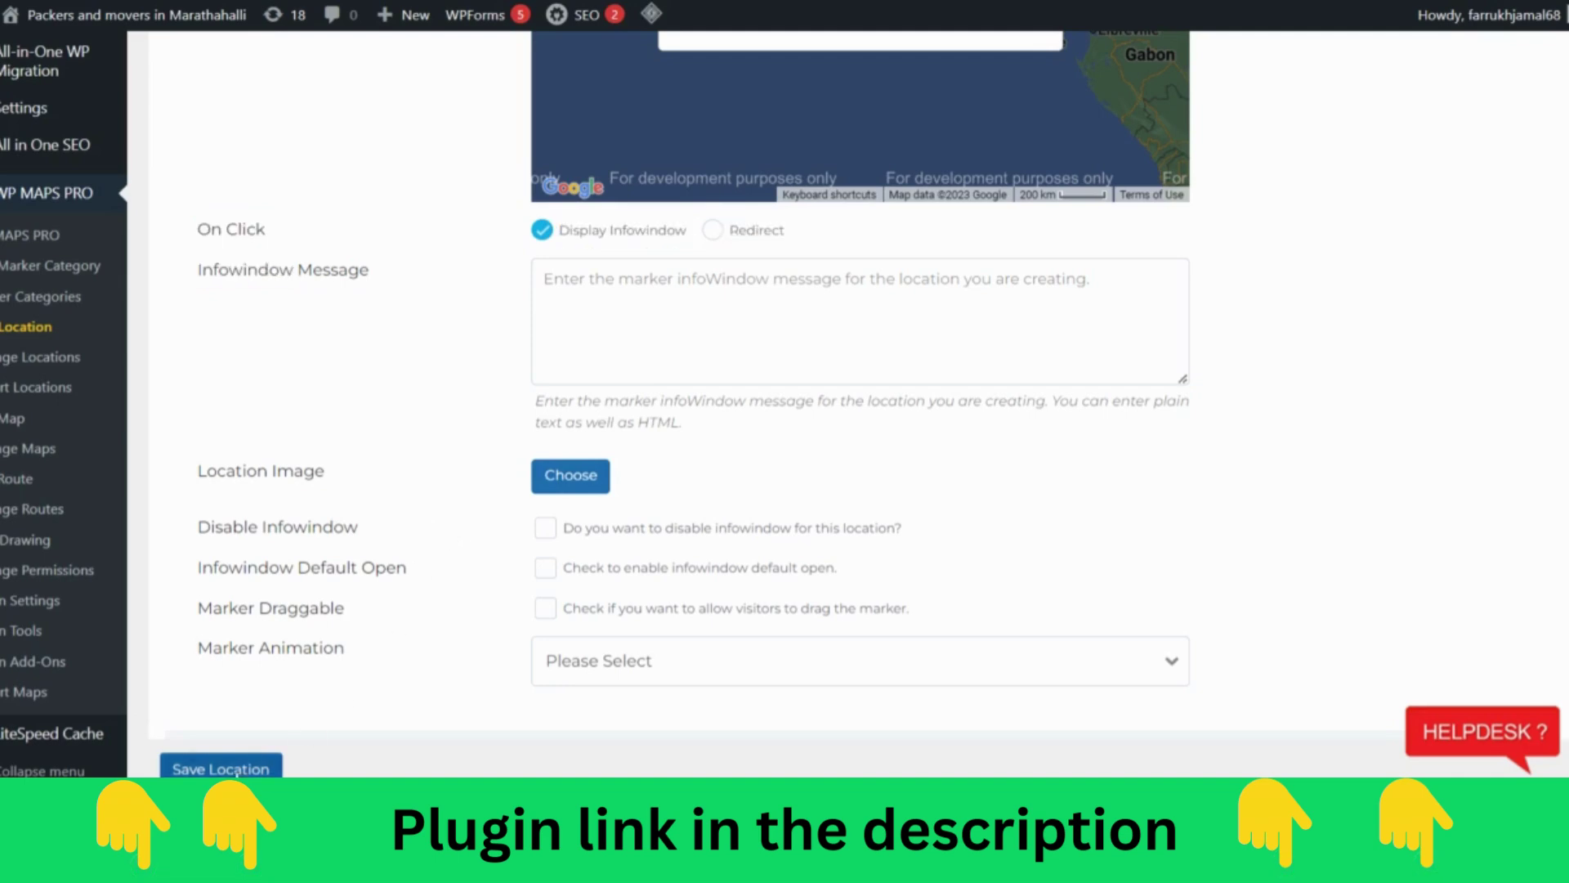
scroll(396, 354, up, 8)
scroll(783, 445, down, 2)
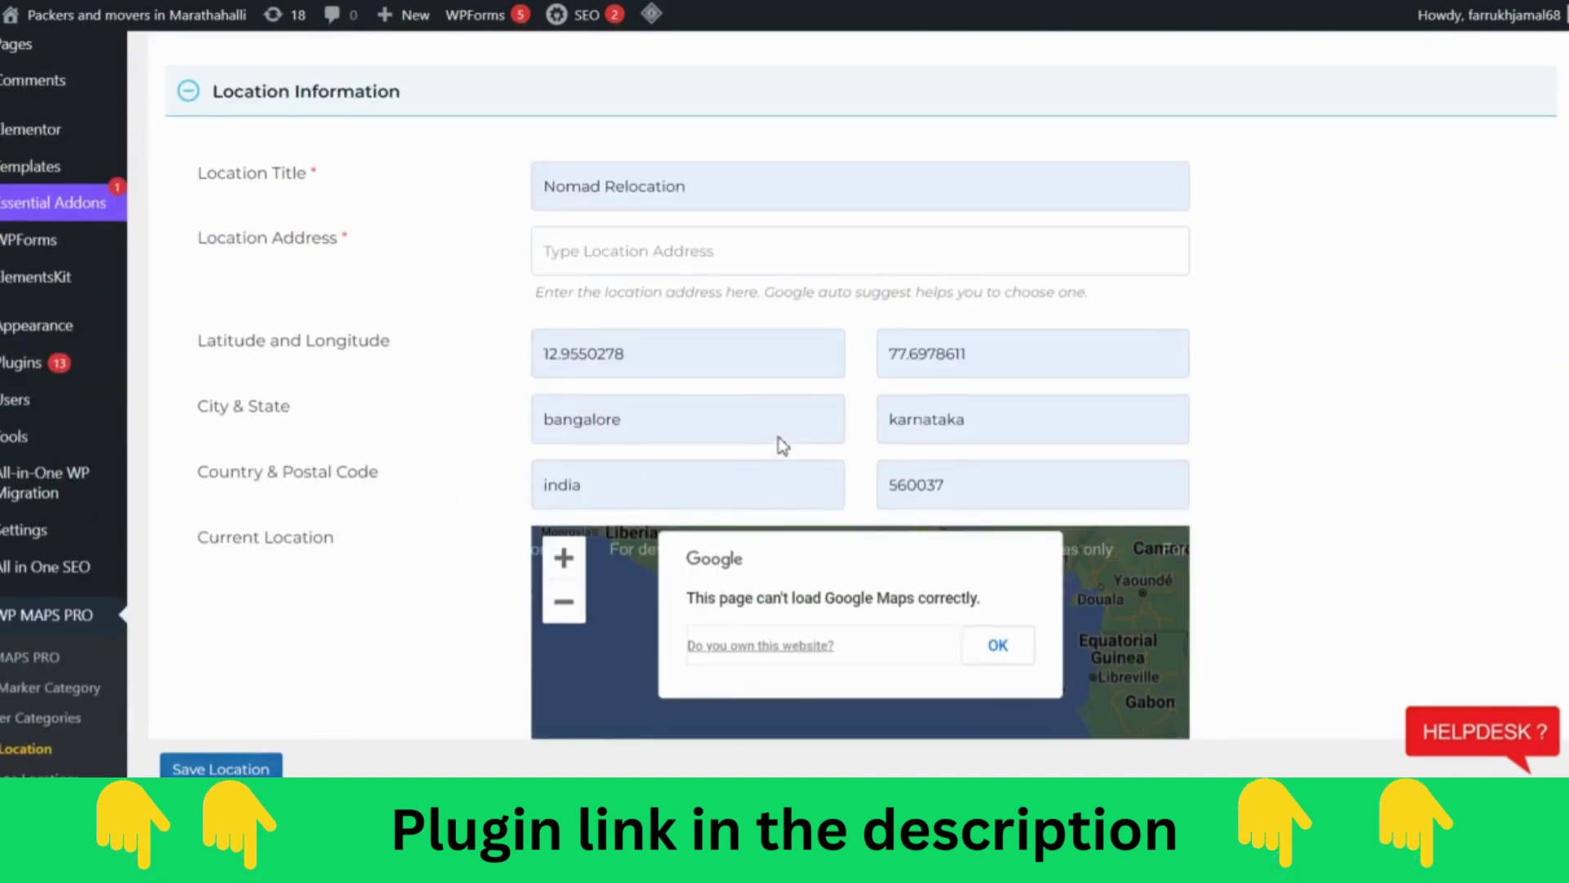
drag(540, 349, 622, 353)
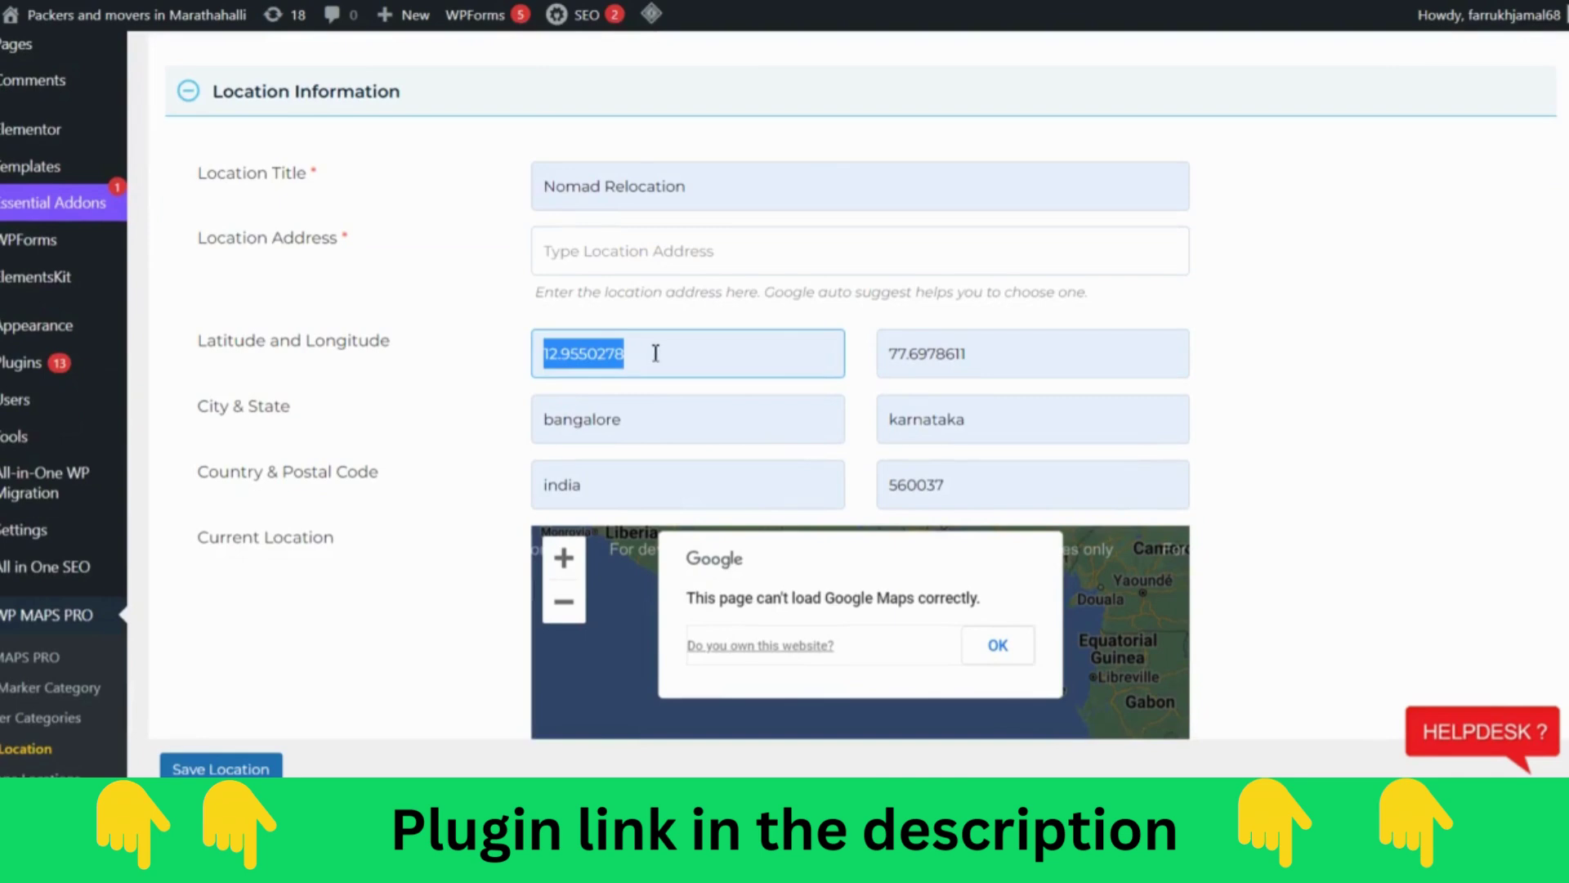
drag(889, 353, 932, 353)
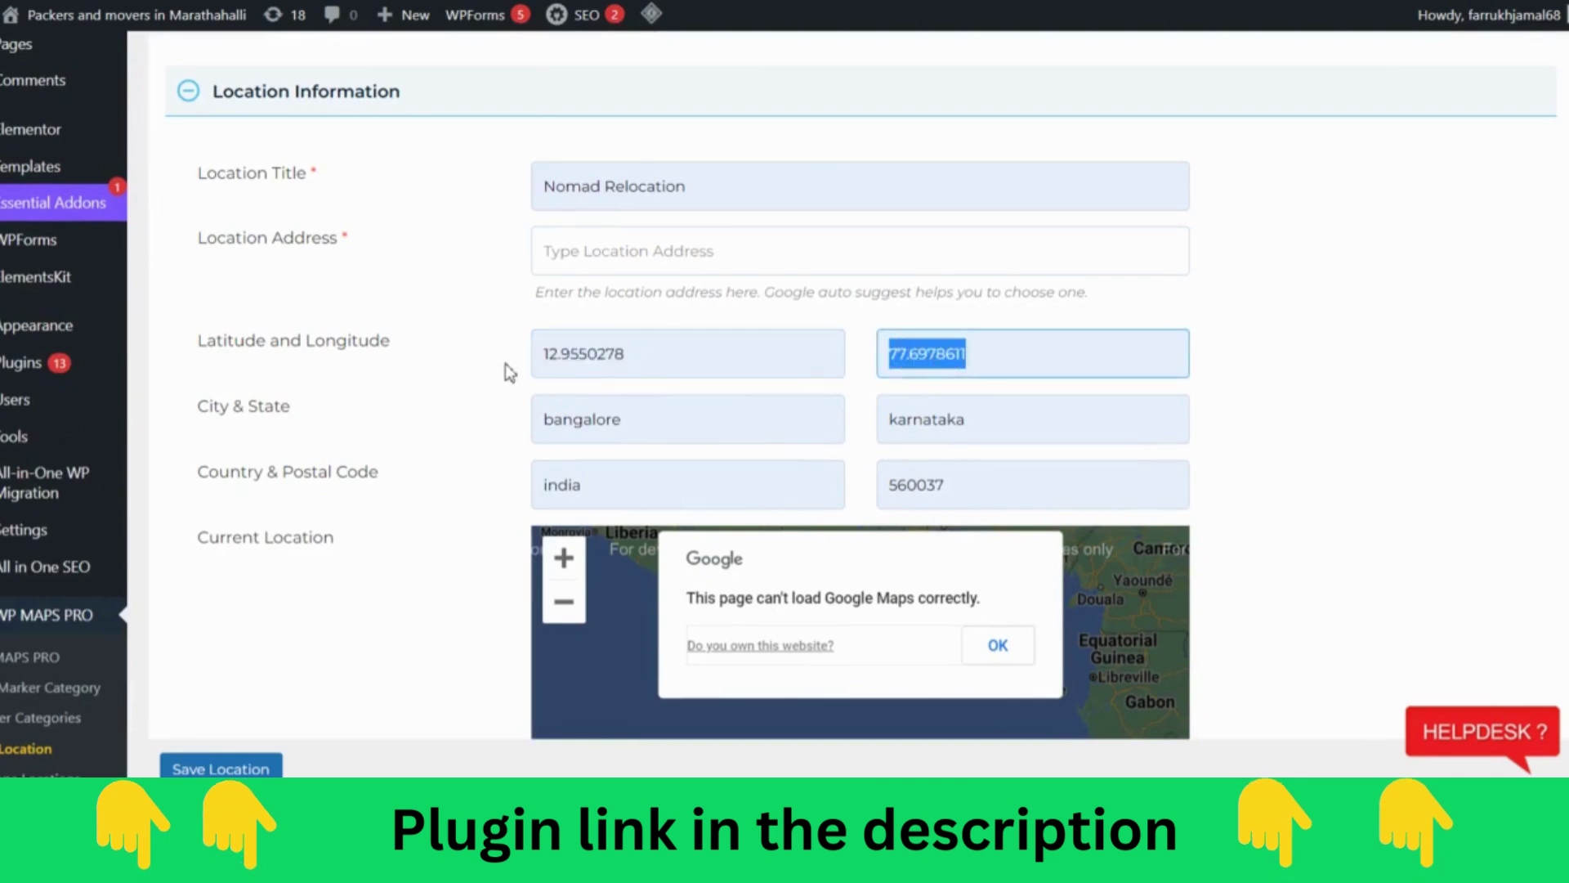
scroll(506, 364, down, 3)
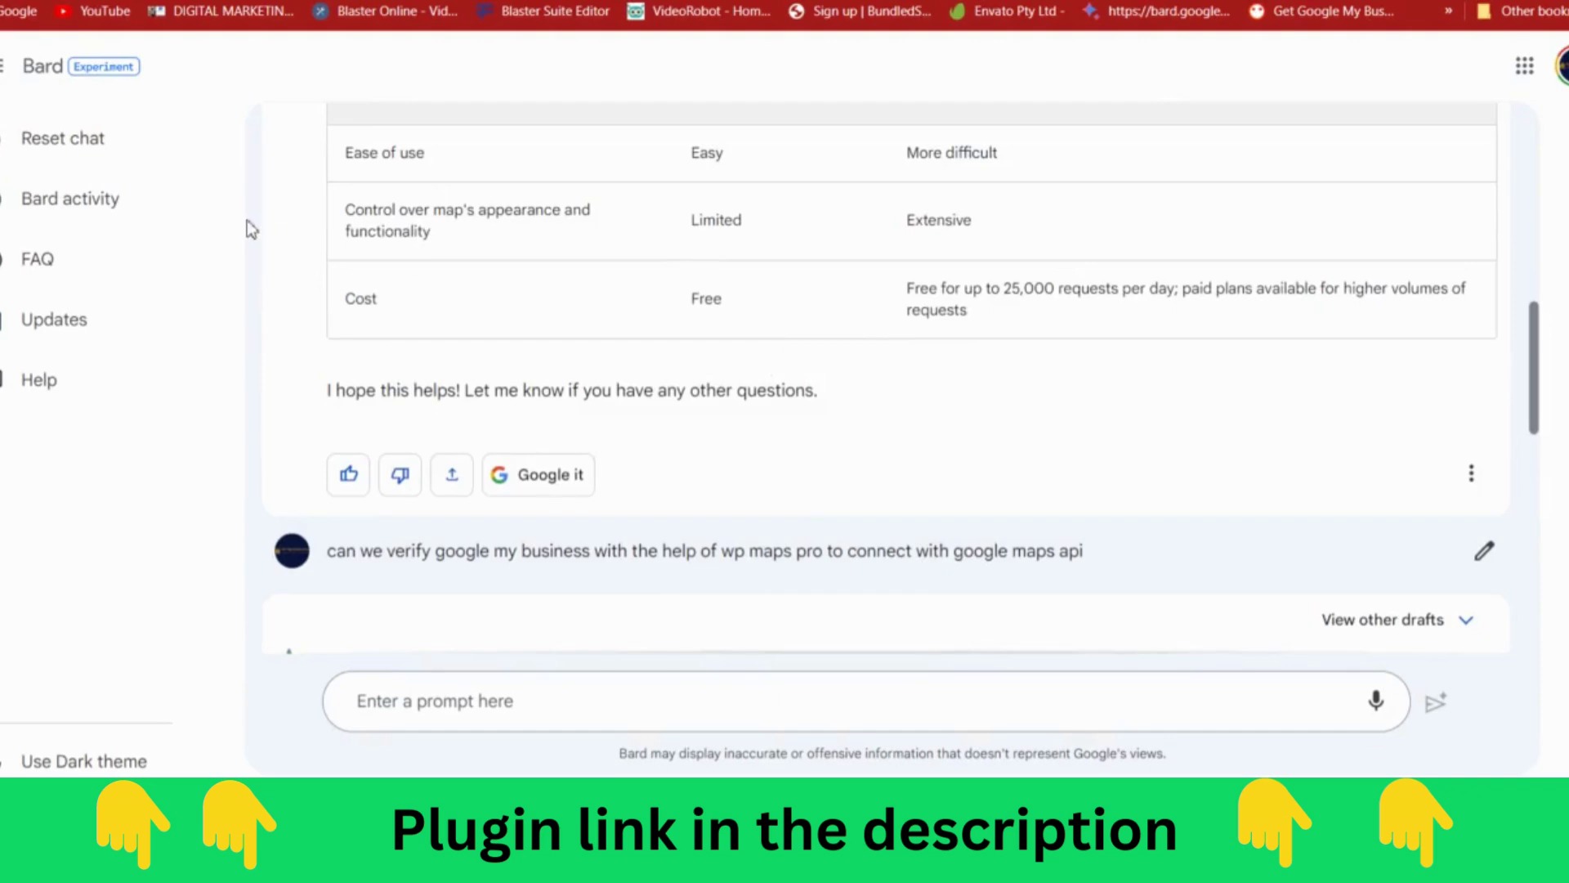
Refresh Bard with F5, clearing the Direct Embed versus API Embed answer for a new chat.
scroll(247, 219, up, 6)
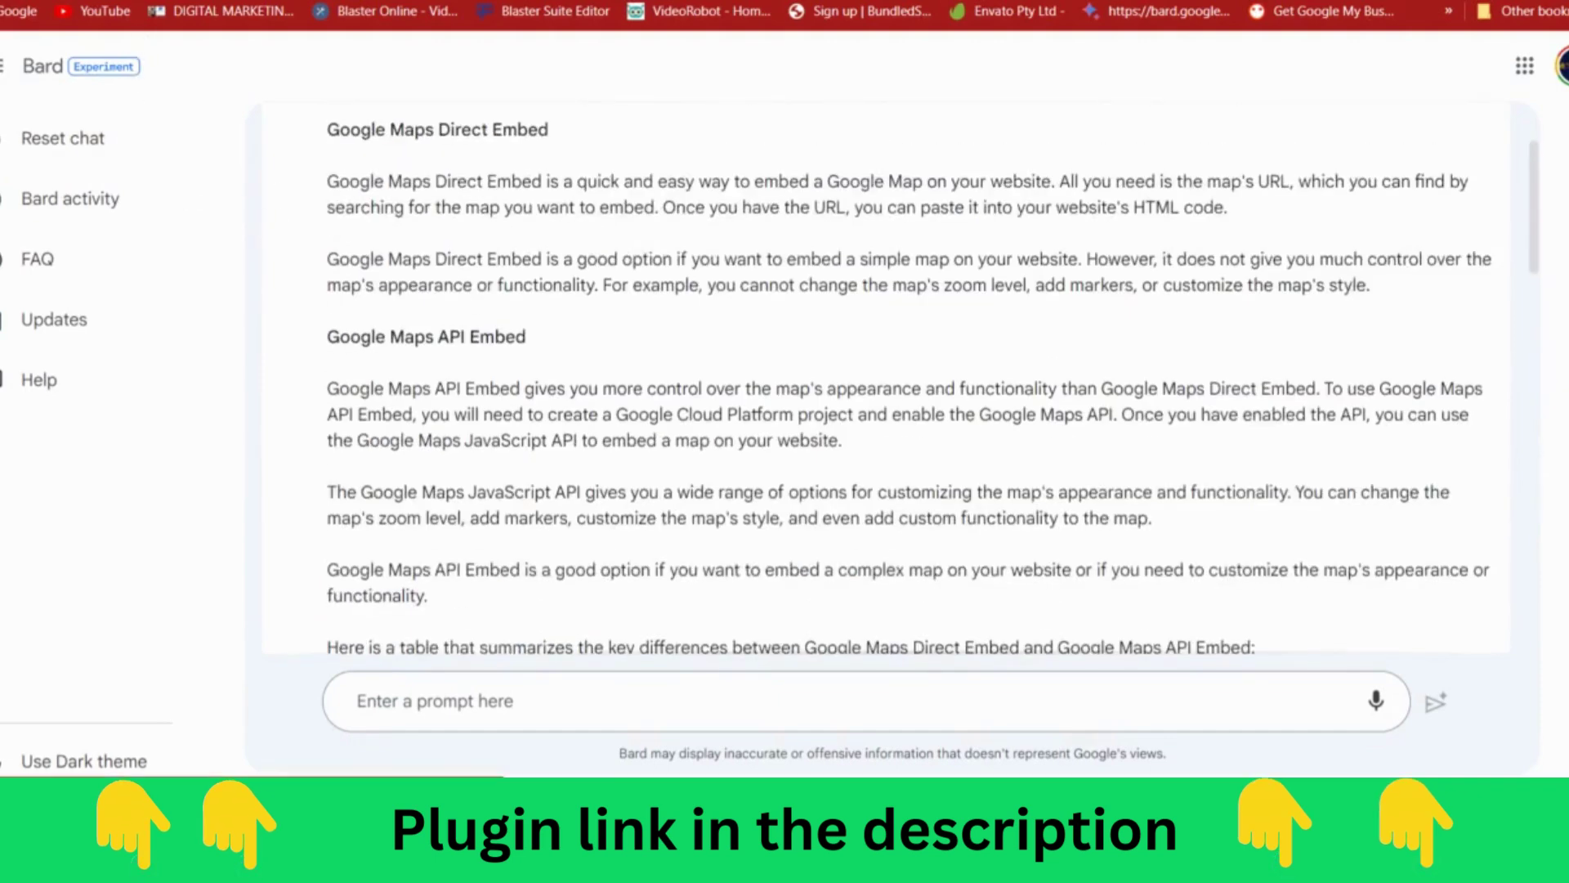
key(F5)
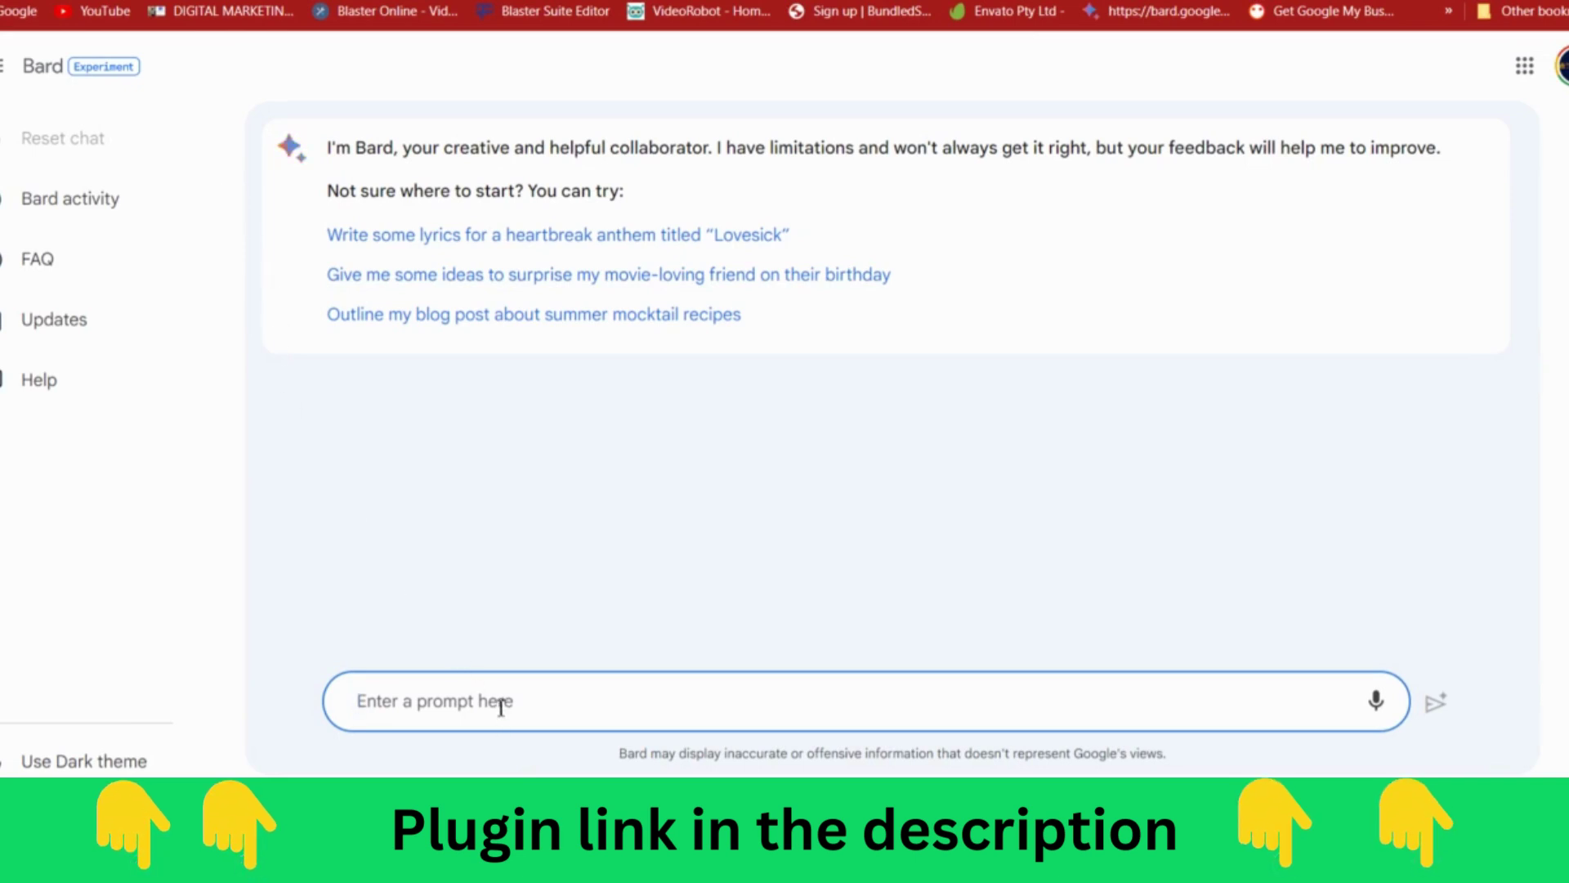
Ask Bard whether a Google My Business profile can be verified with WP Maps Pro and the Google Maps API.
text(can )
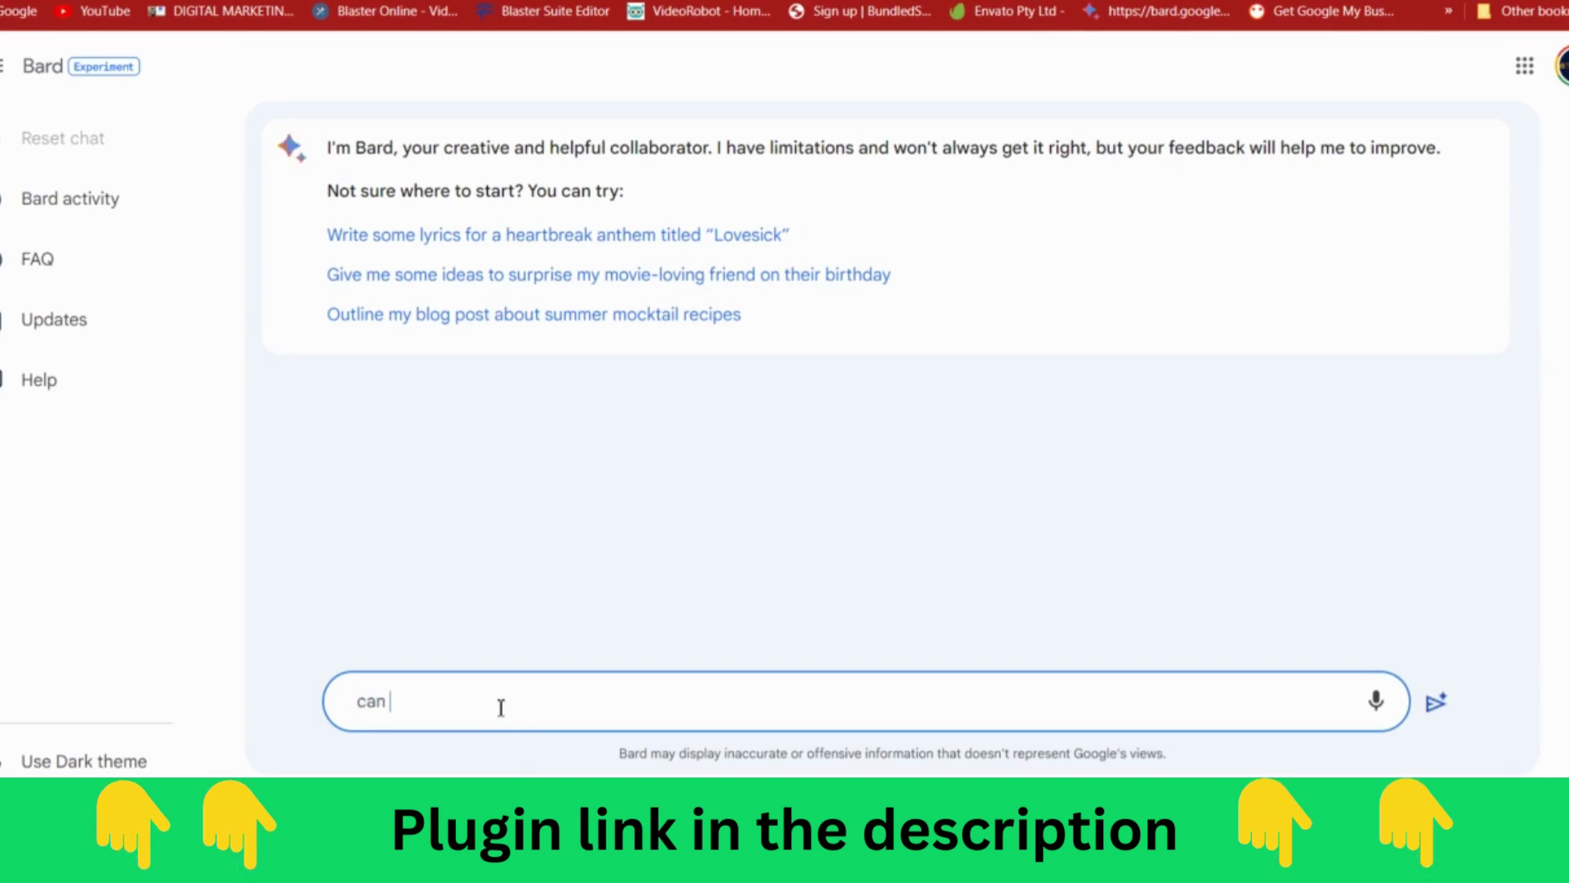
text(we verify google my busi)
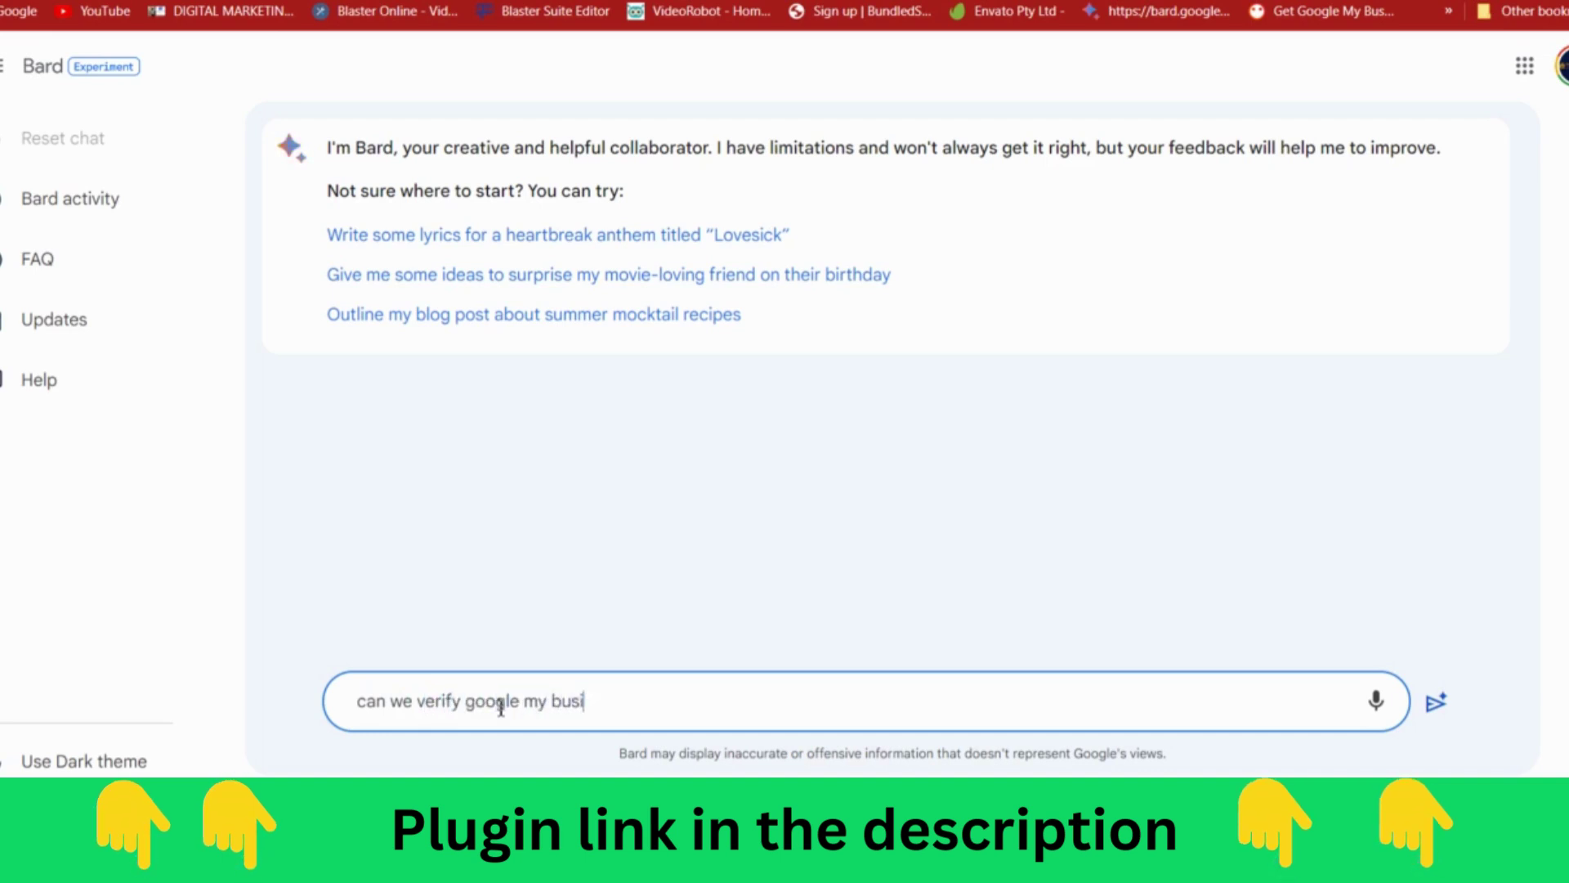
text(ness profile with the )
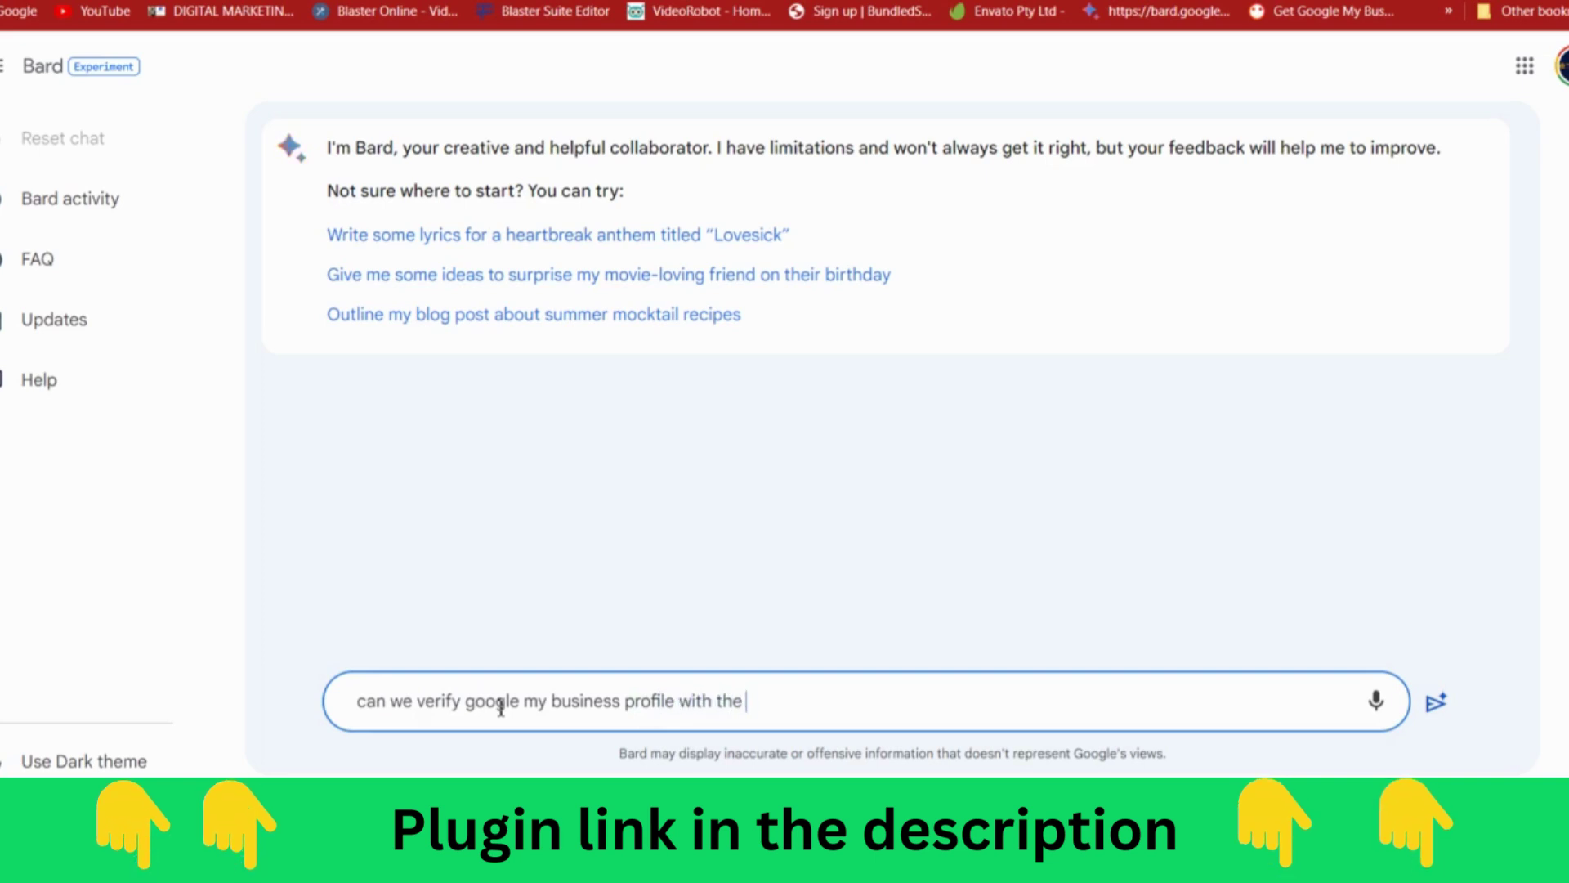
text(he)
key(BackSpace)
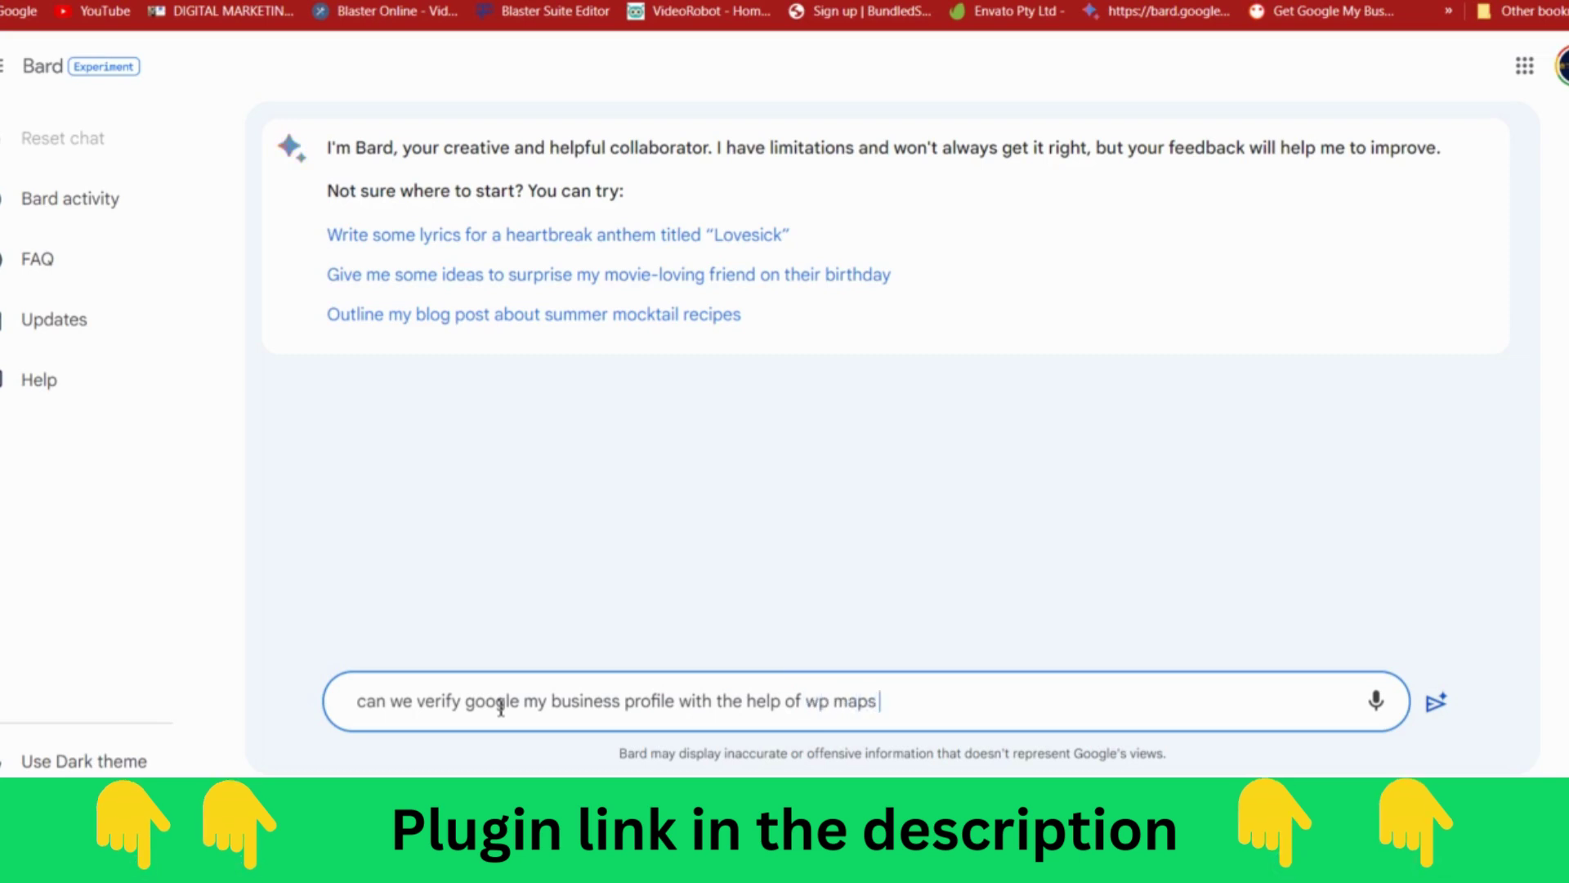
text(pro connecting wi)
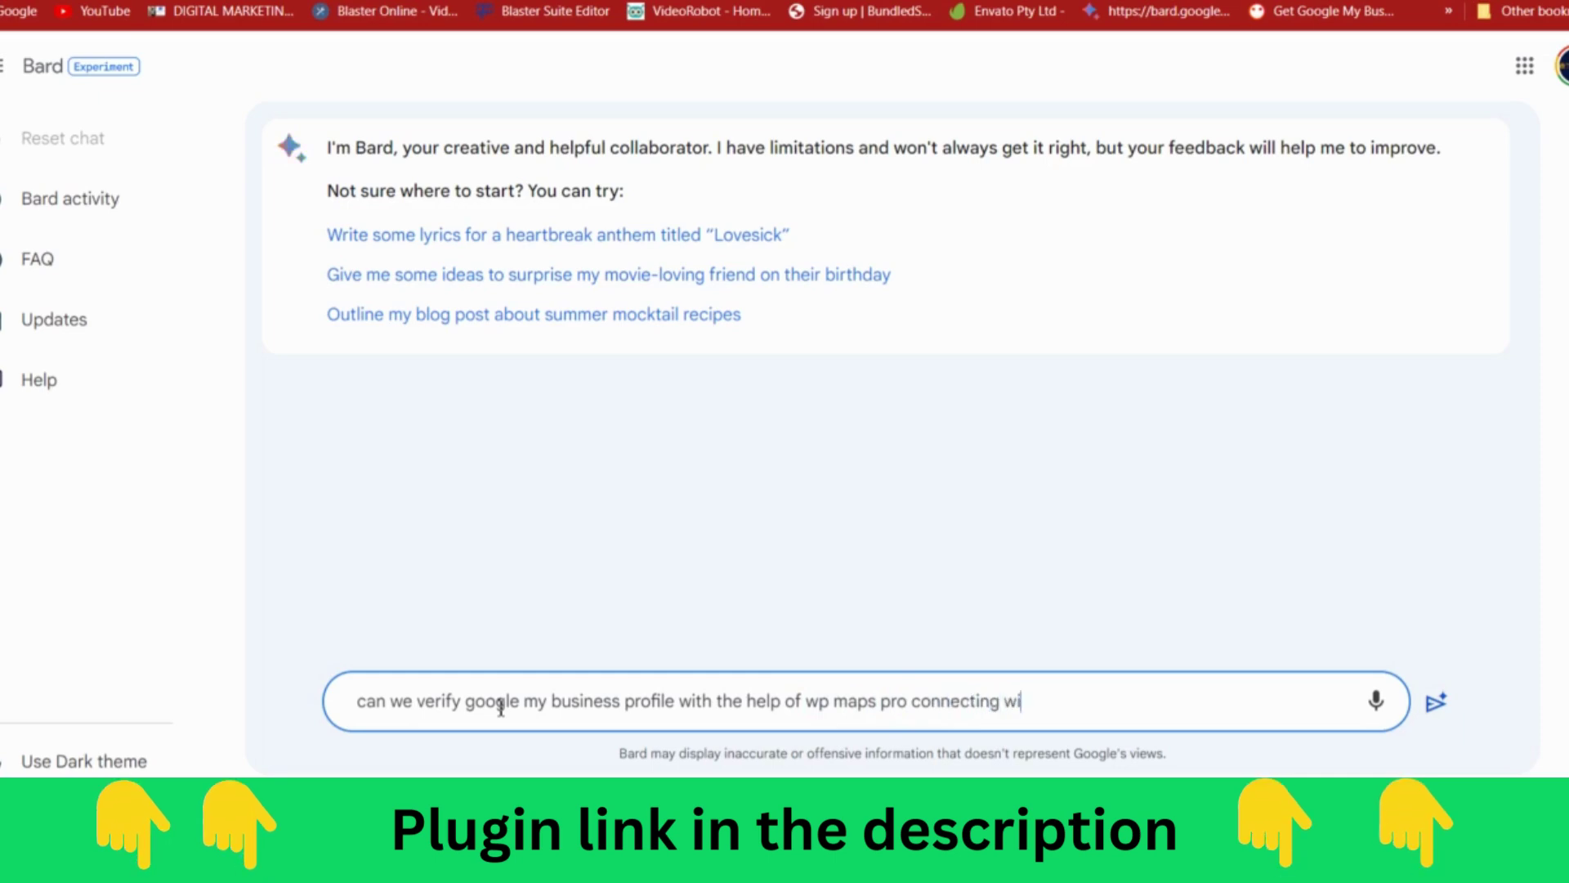
text(th google maps)
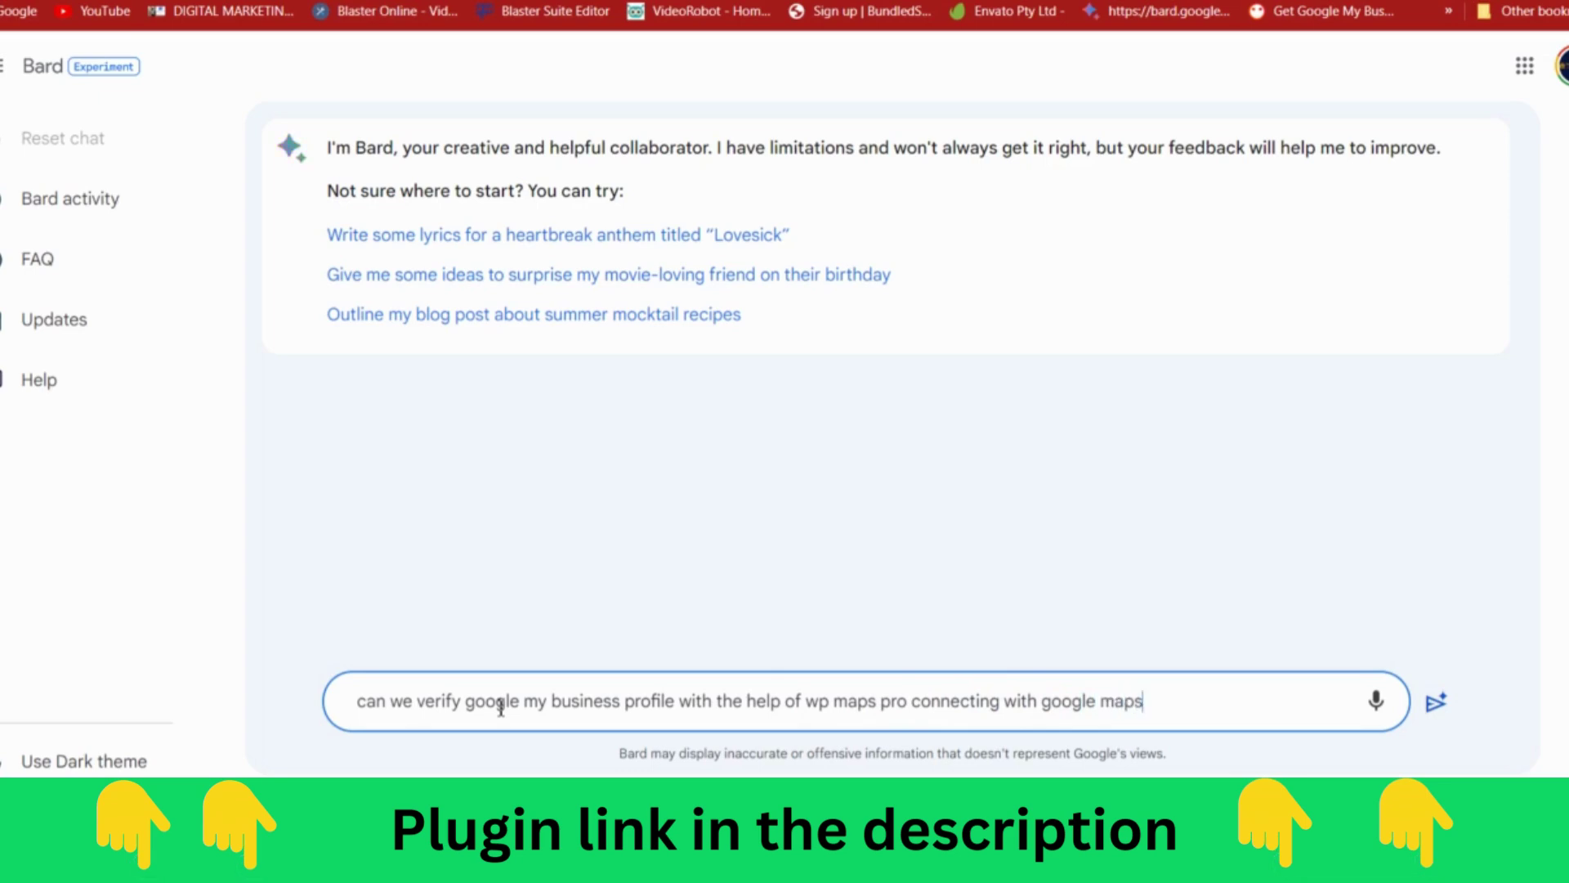
text( api)
key(Return)
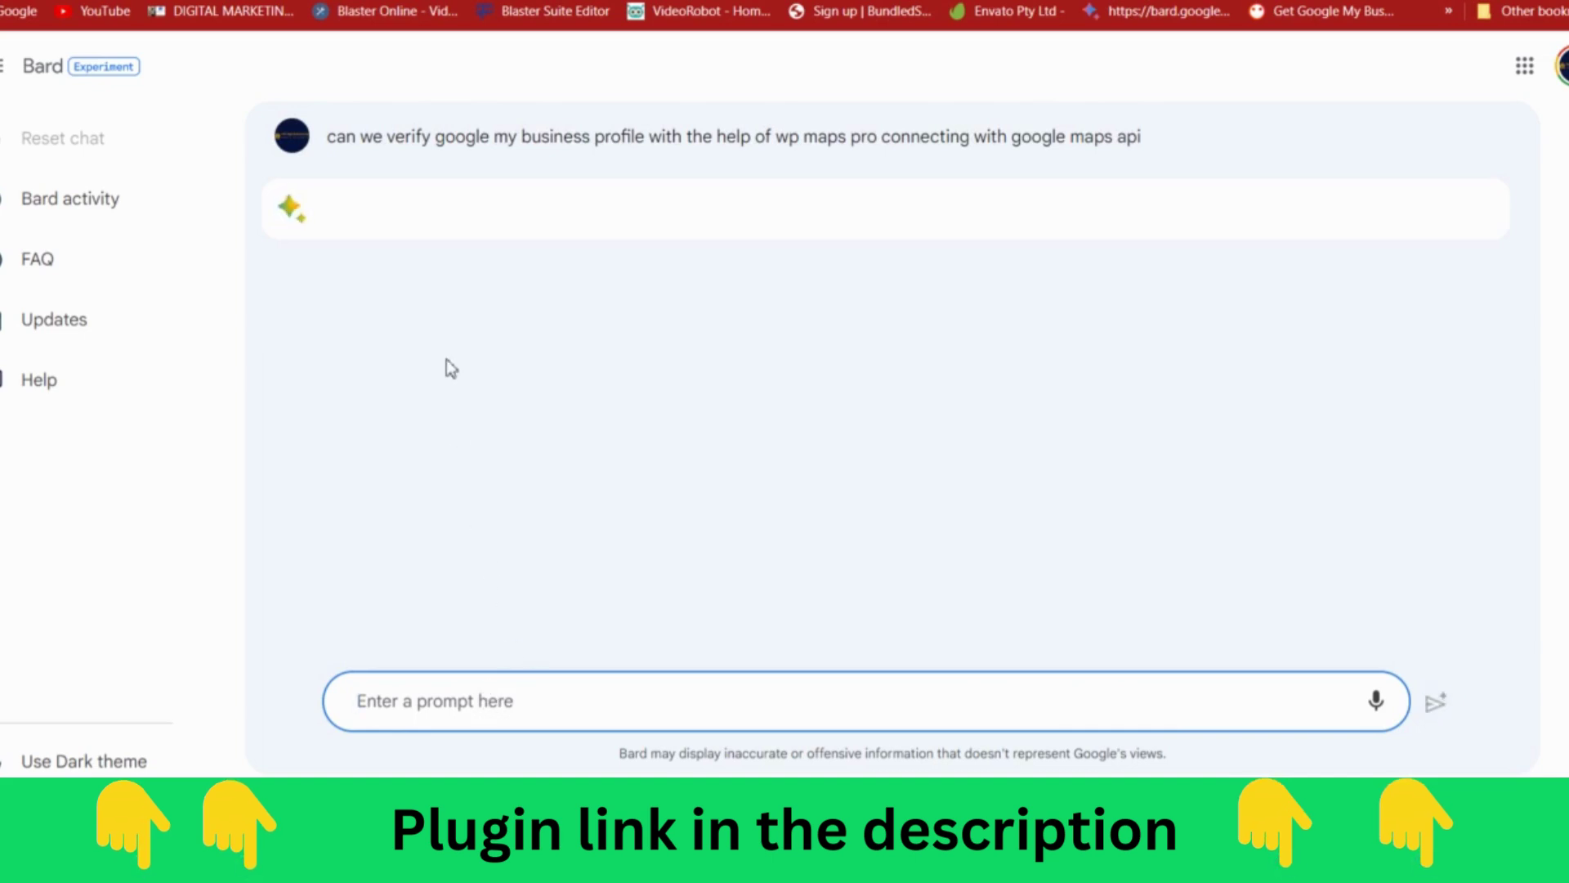
Highlight the submitted question about WP Maps Pro while Bard's answer loads.
drag(325, 137, 597, 139)
click(335, 123)
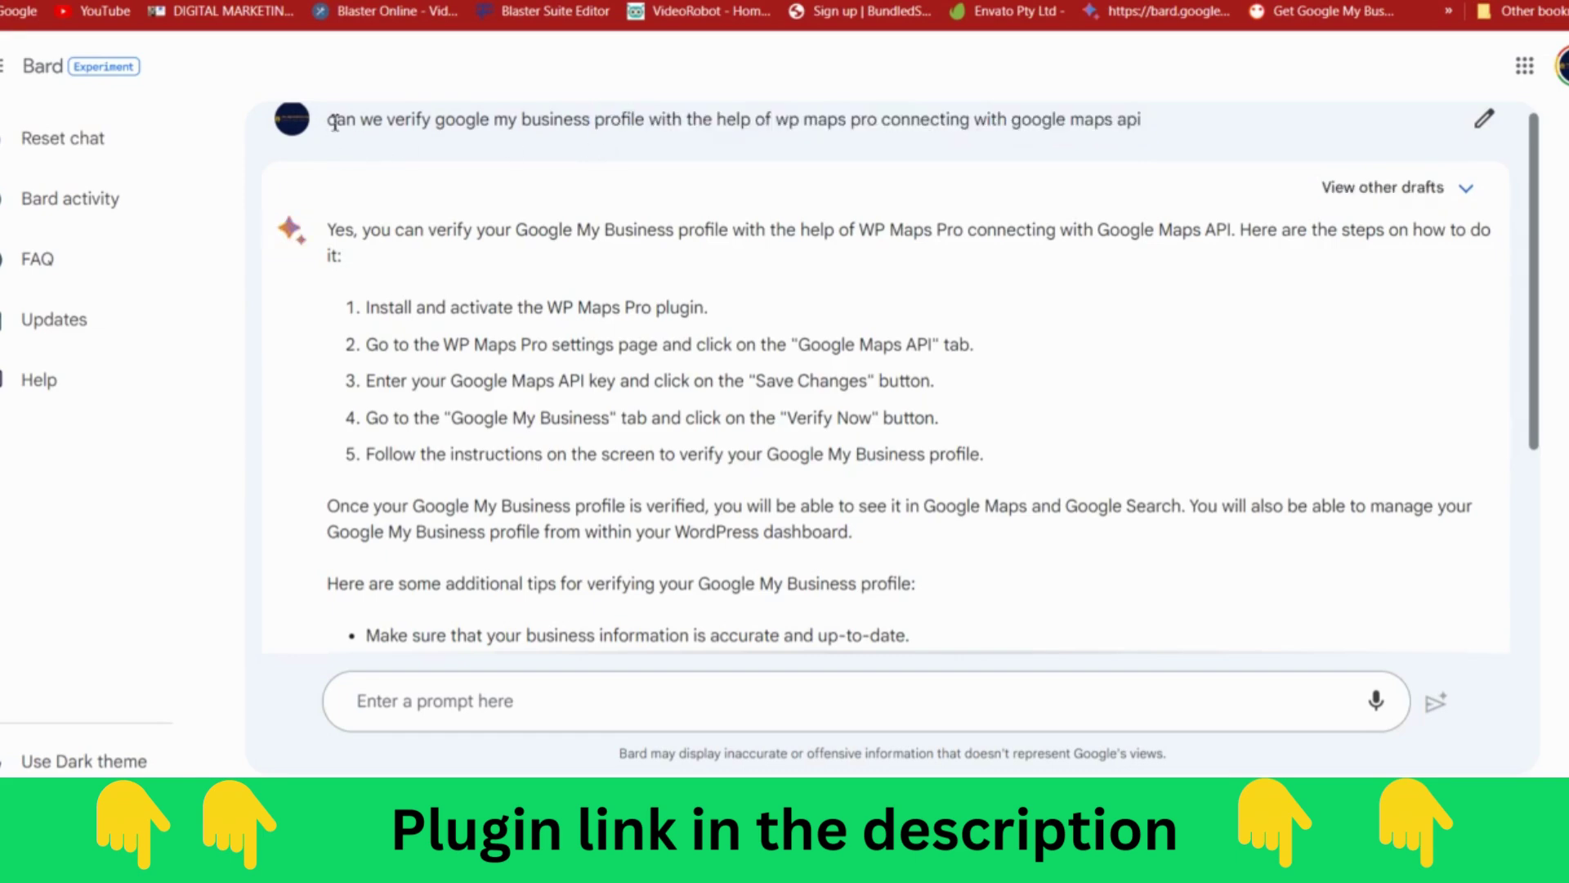
drag(335, 123, 671, 127)
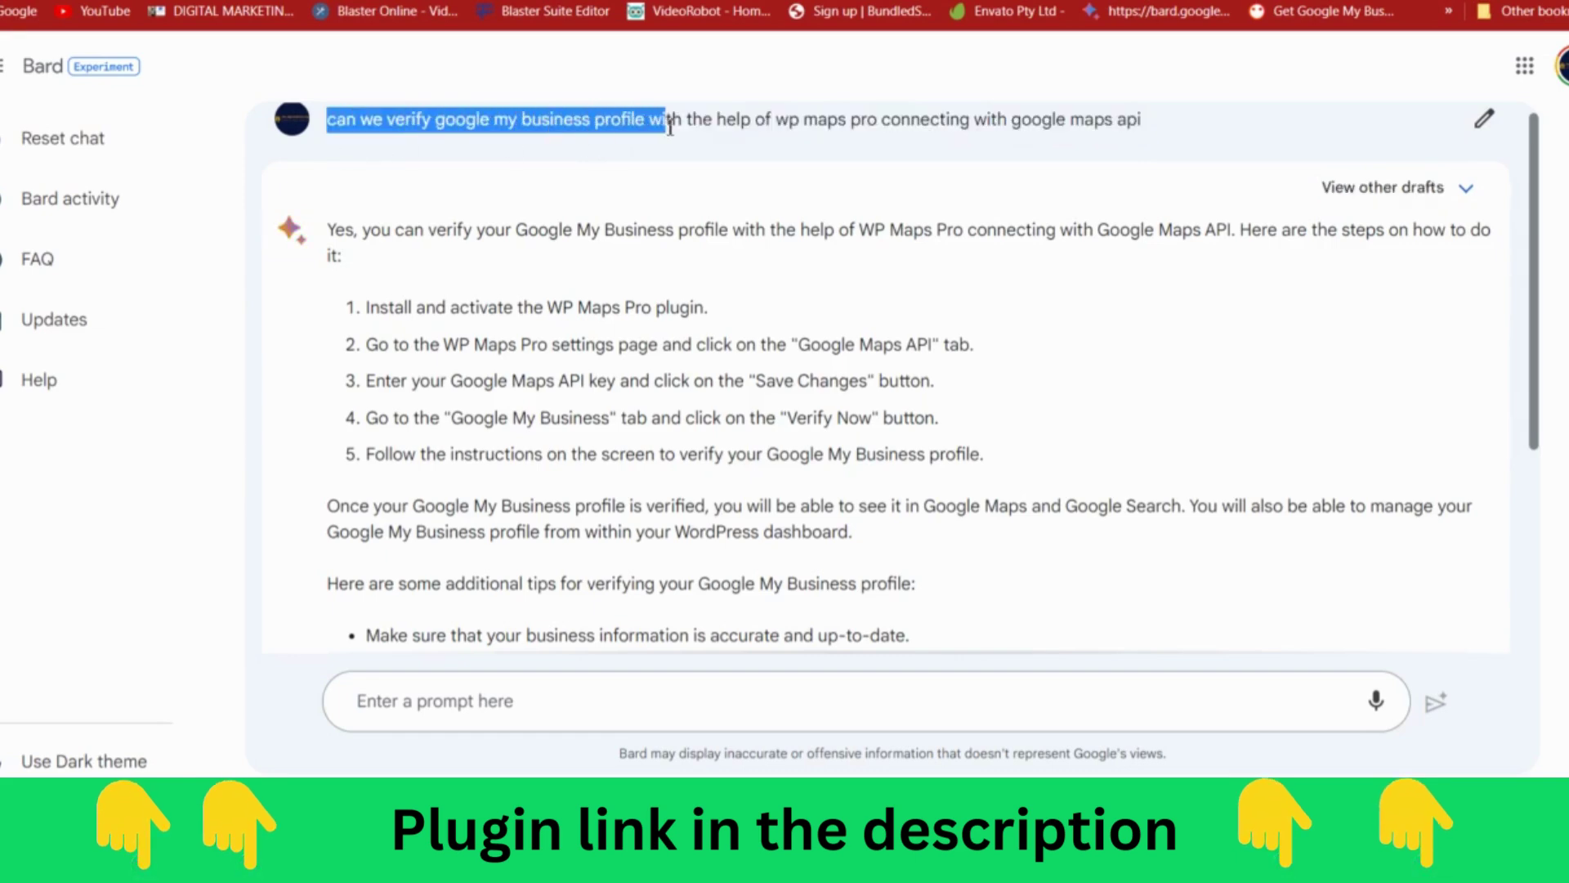
drag(773, 123, 1155, 128)
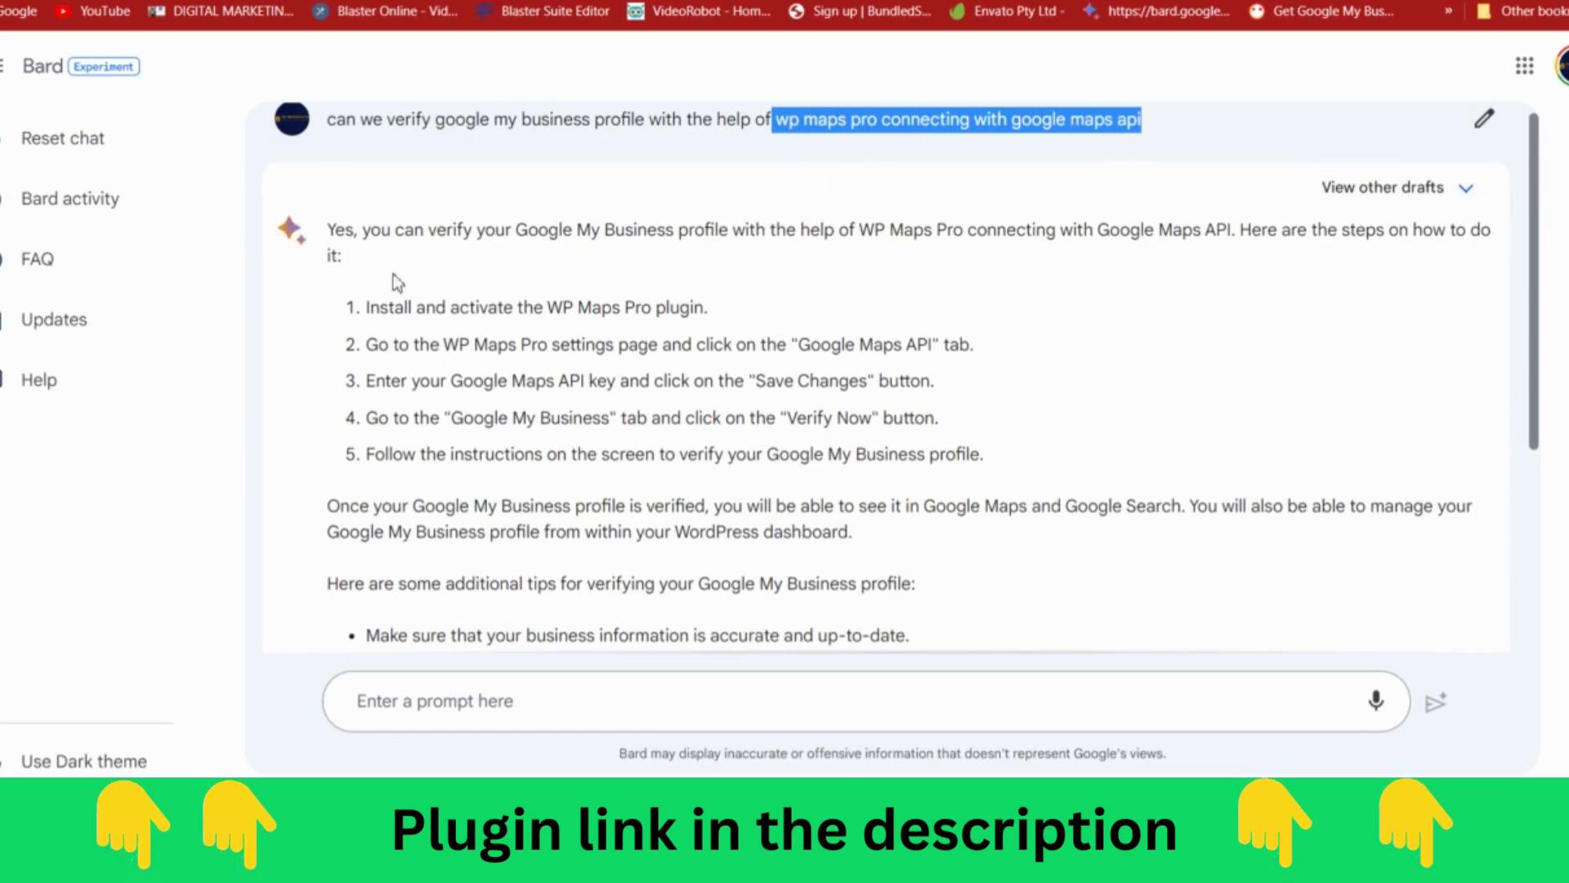
Read Bard's yes answer, highlighting steps 1–3: install the plugin, open settings, enter the API key.
drag(329, 230, 385, 229)
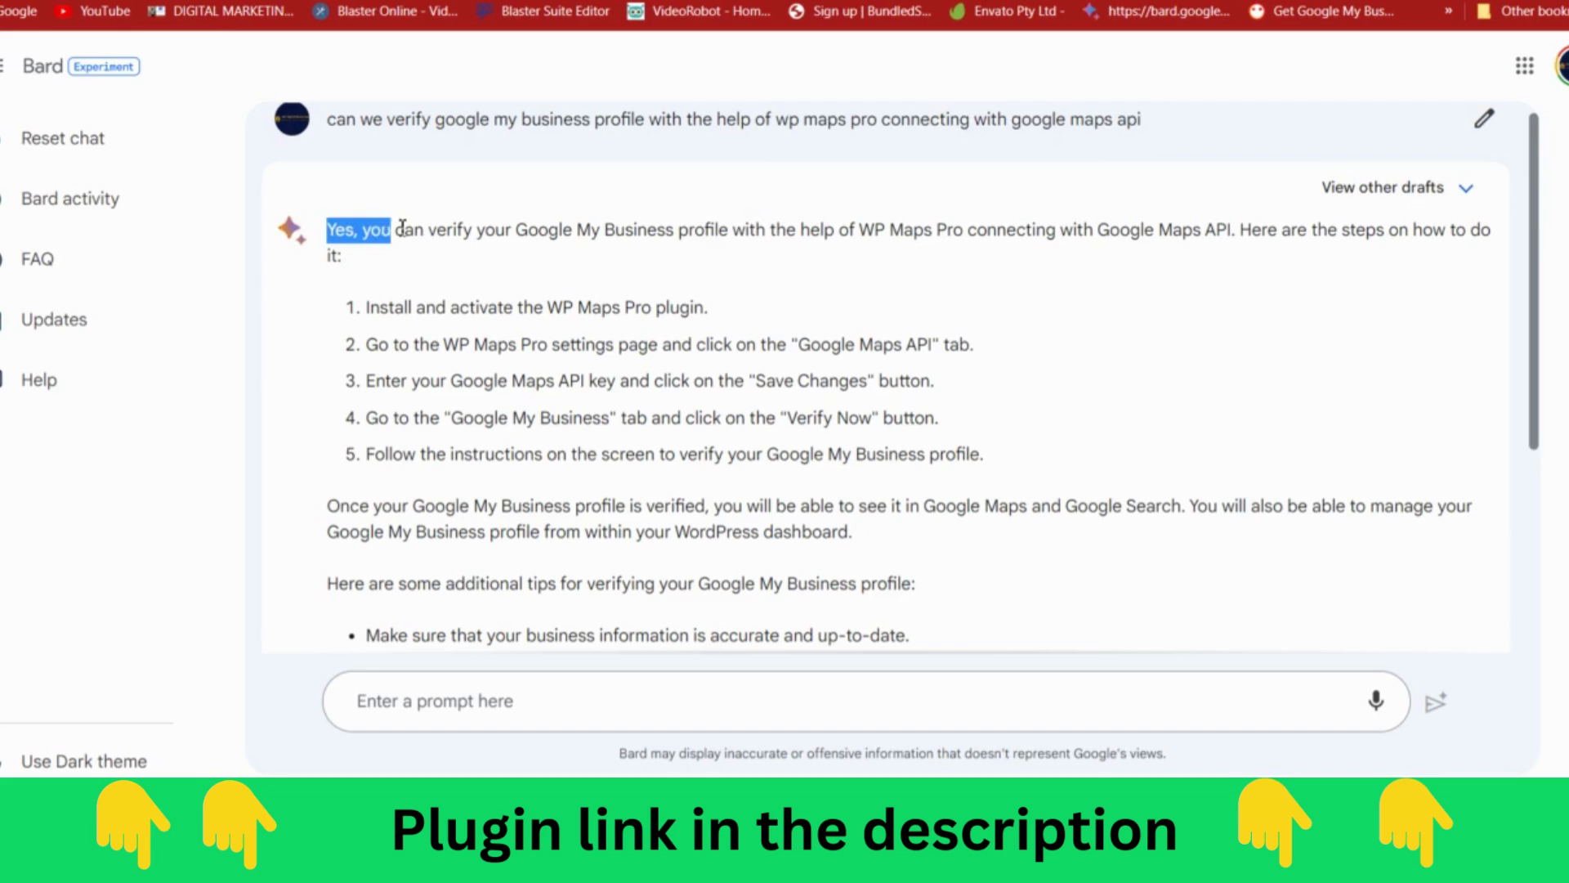
double_click(407, 230)
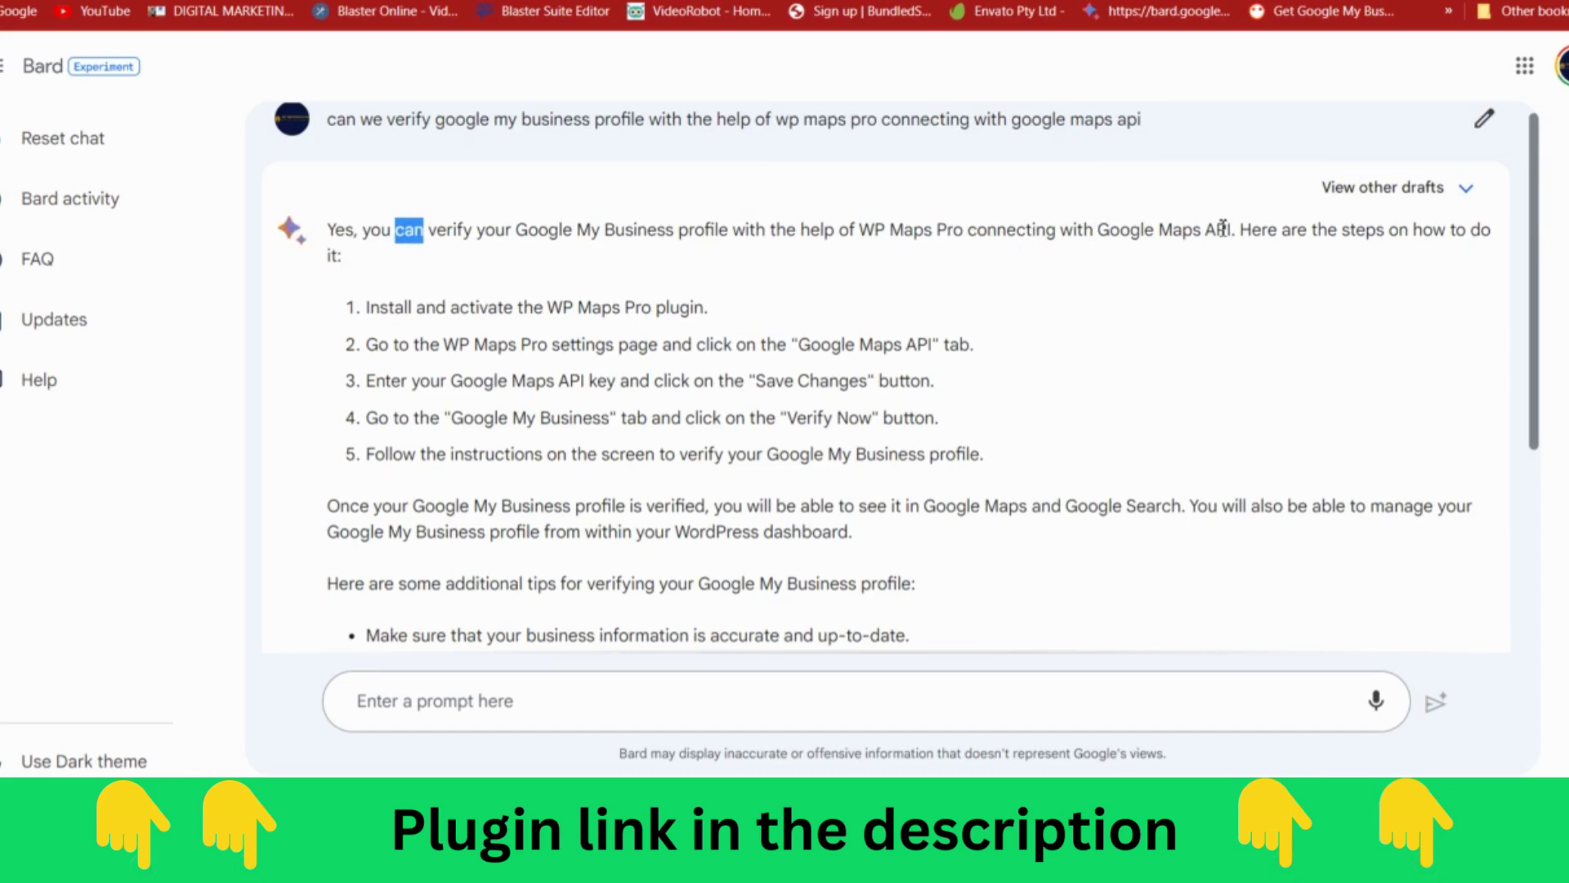
drag(1238, 230, 1469, 231)
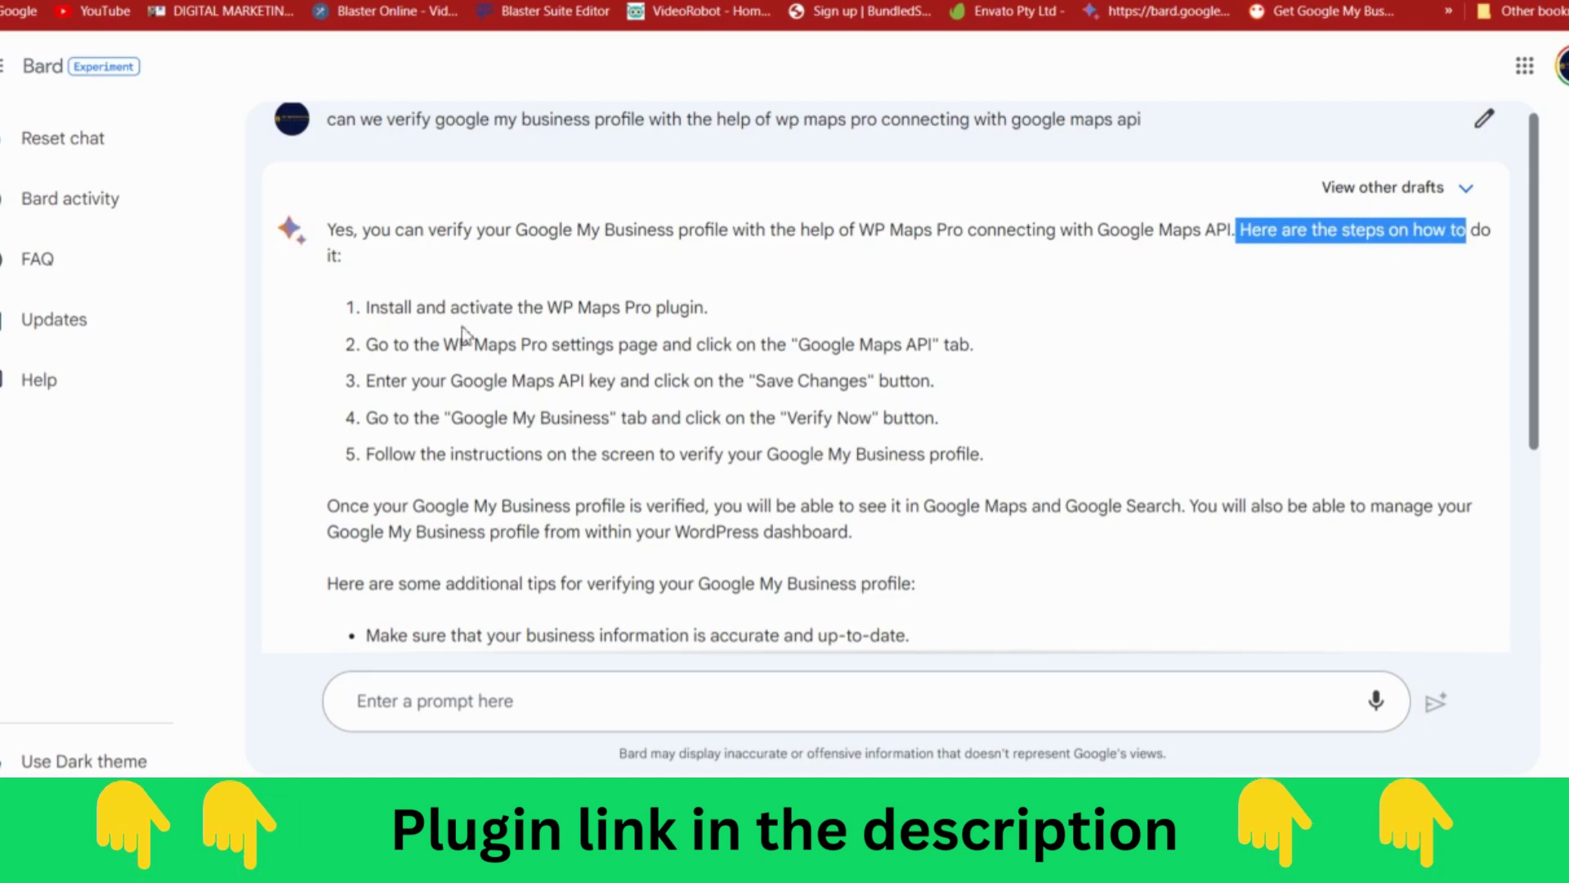
drag(366, 308, 552, 317)
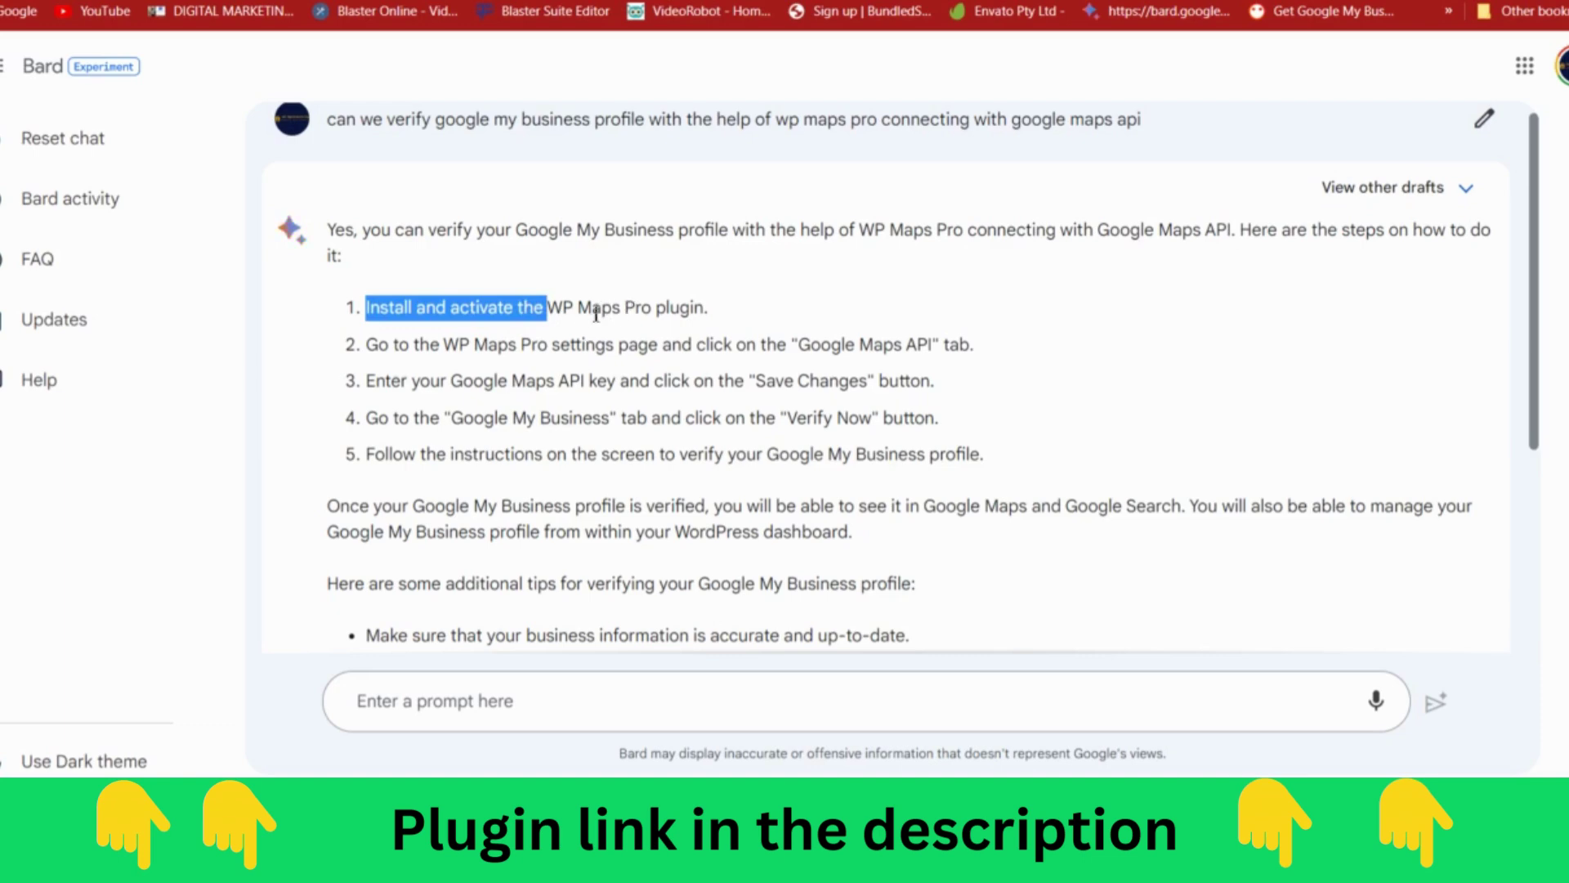
drag(369, 349, 961, 350)
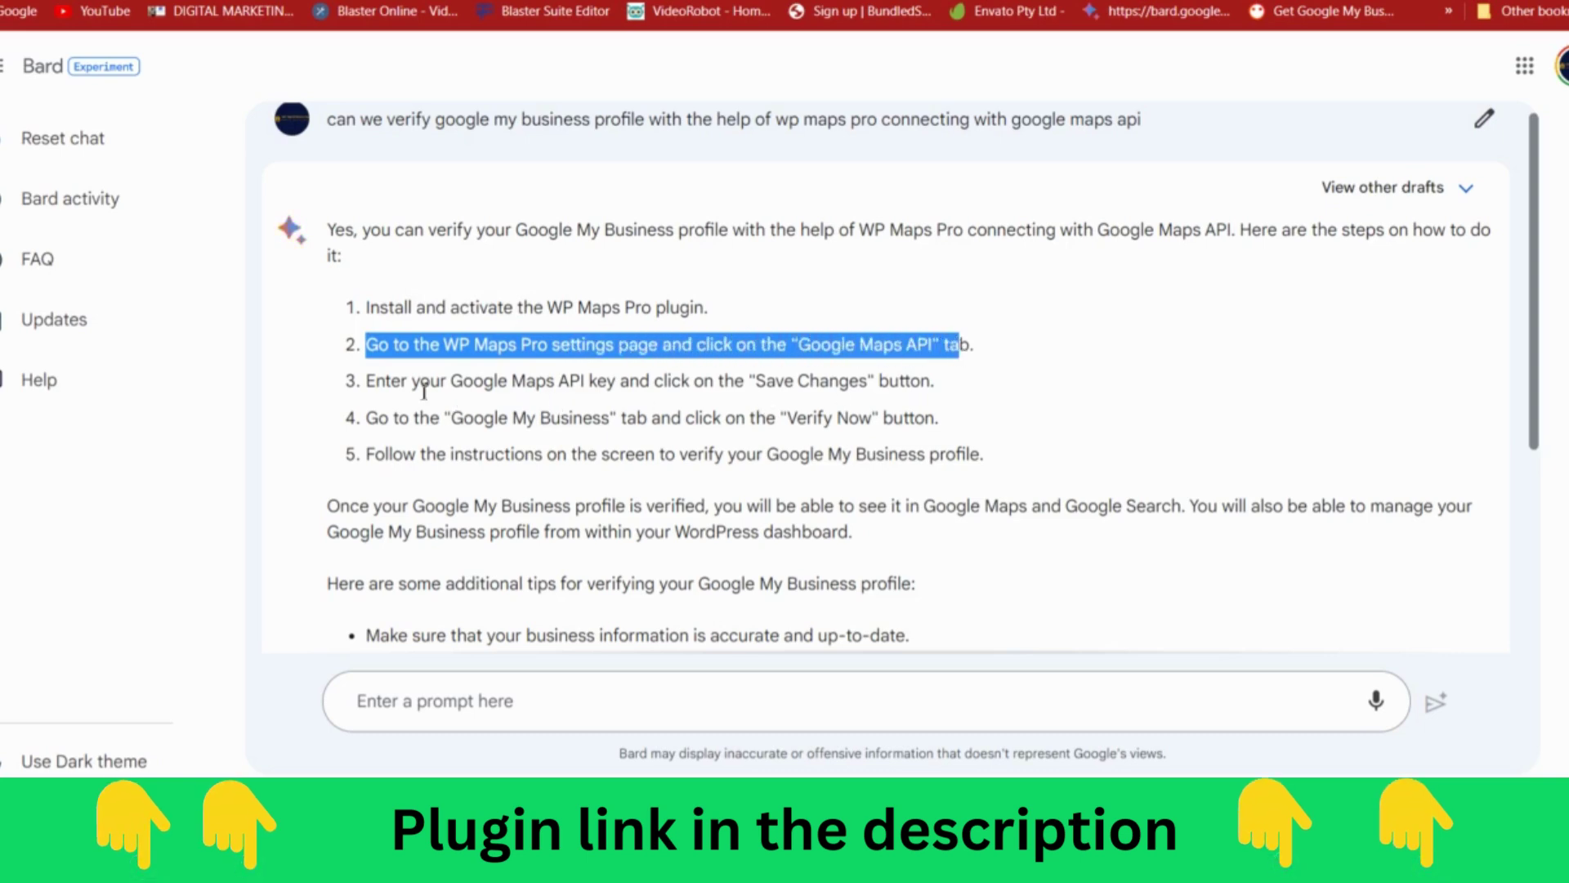
drag(366, 382, 663, 384)
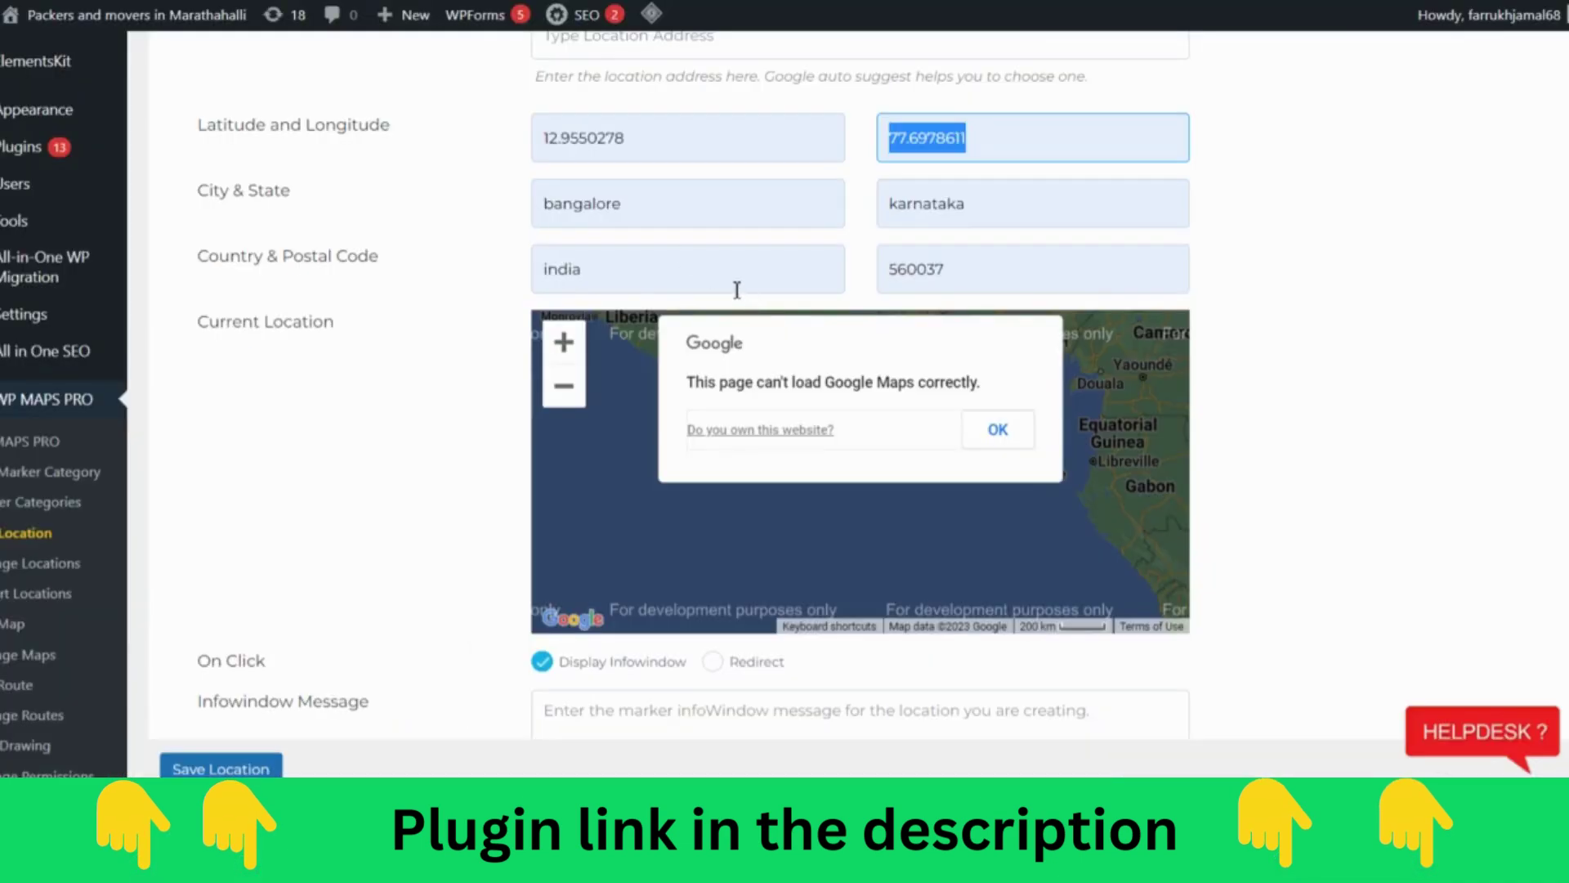
Scroll through Bard's answer, then return to WP Maps Pro's General Setting(s) page in WordPress.
scroll(734, 295, up, 5)
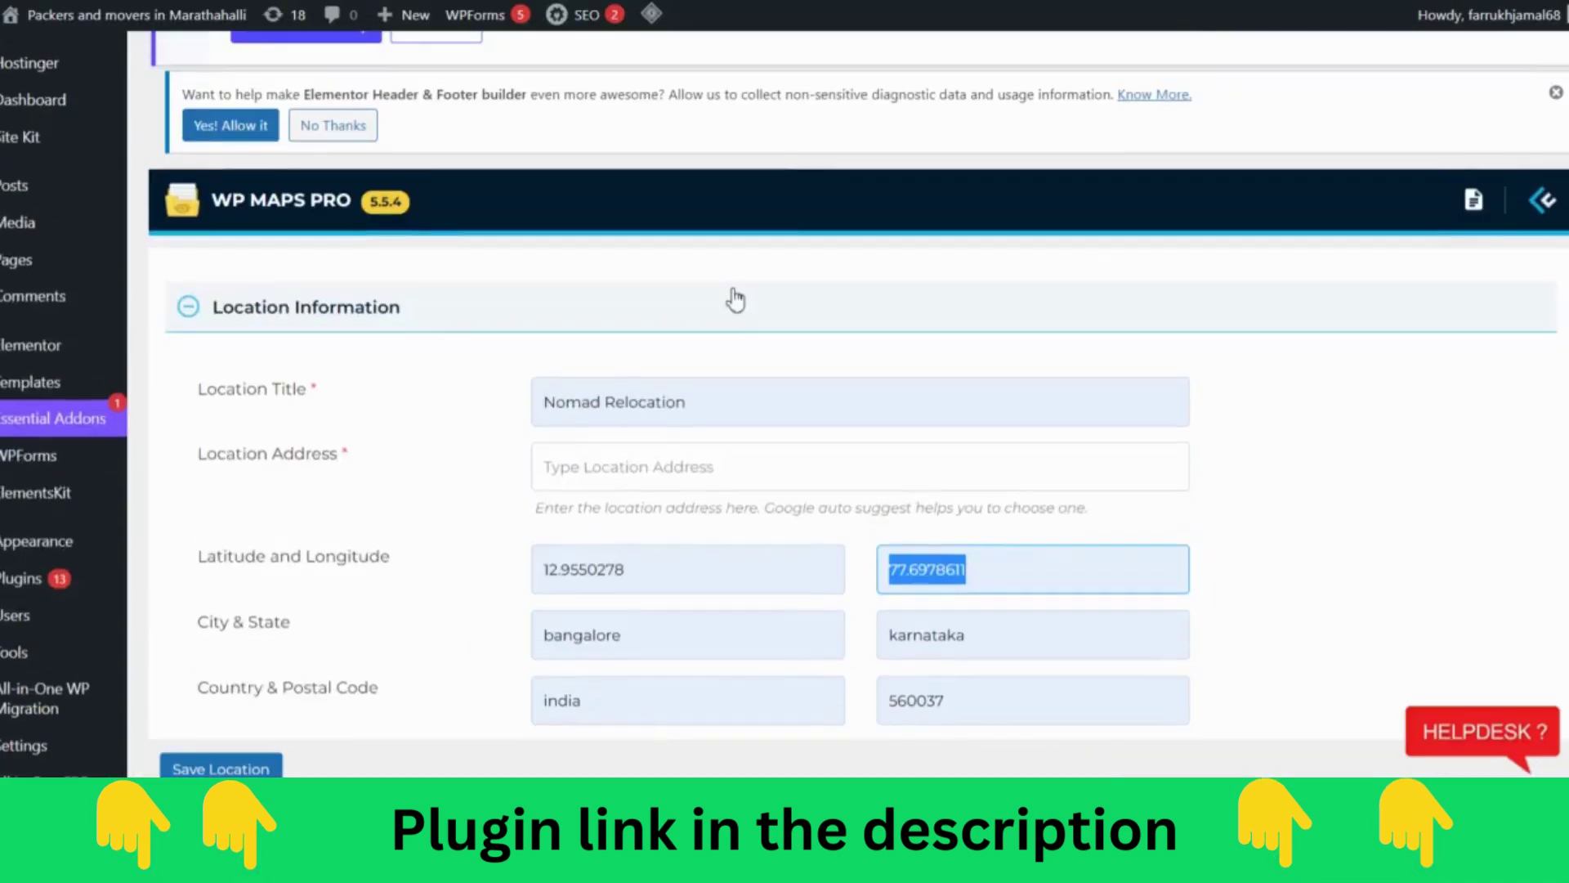
scroll(730, 293, down, 5)
scroll(41, 498, down, 4)
scroll(41, 499, down, 2)
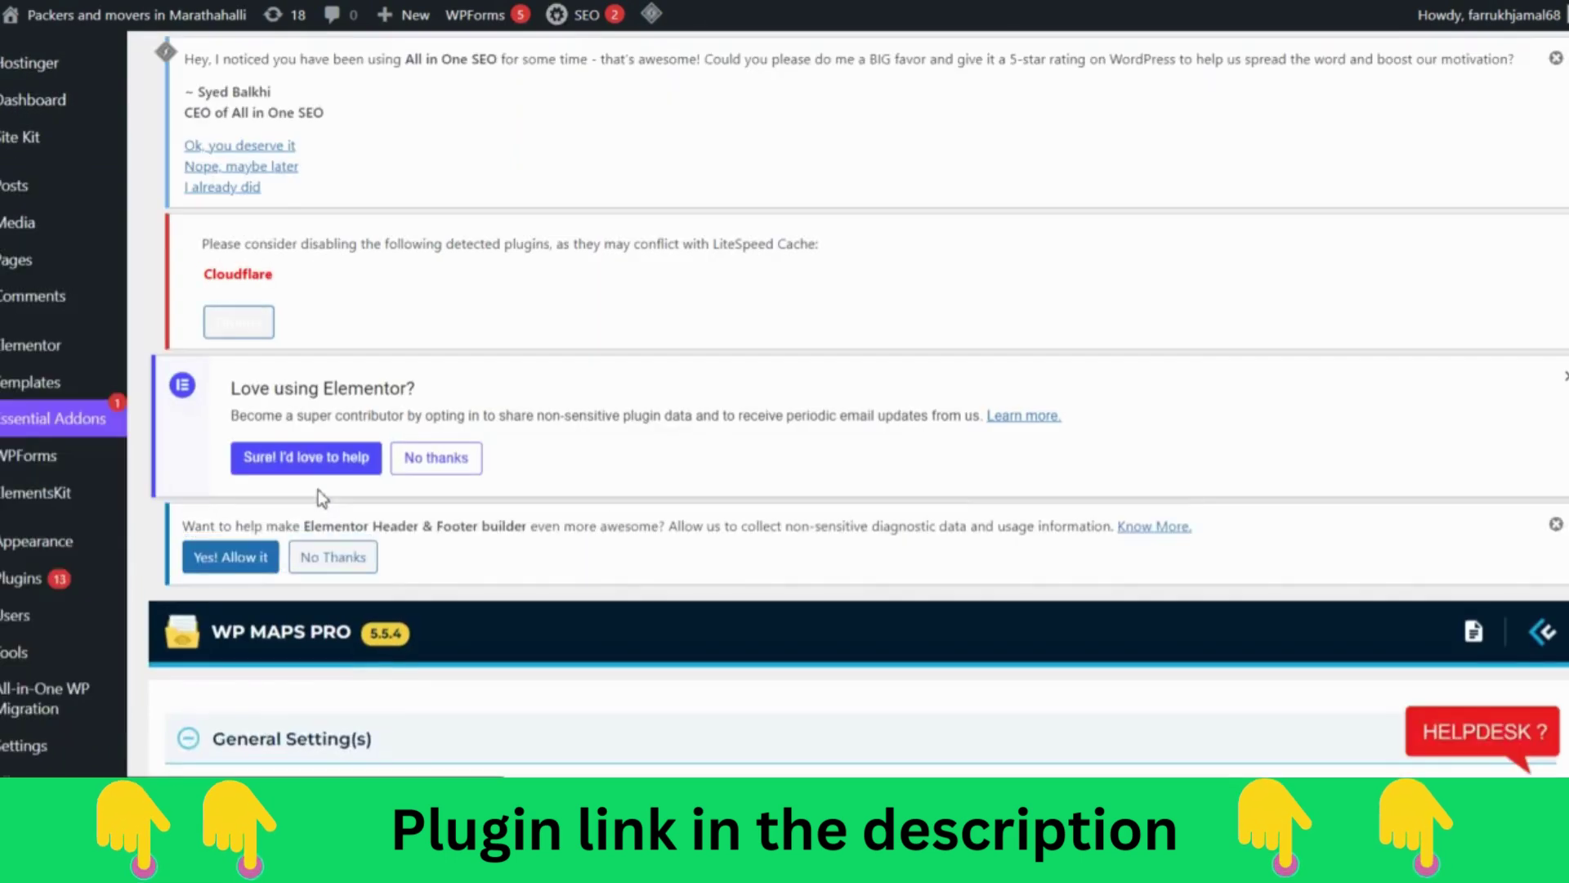
scroll(723, 649, down, 8)
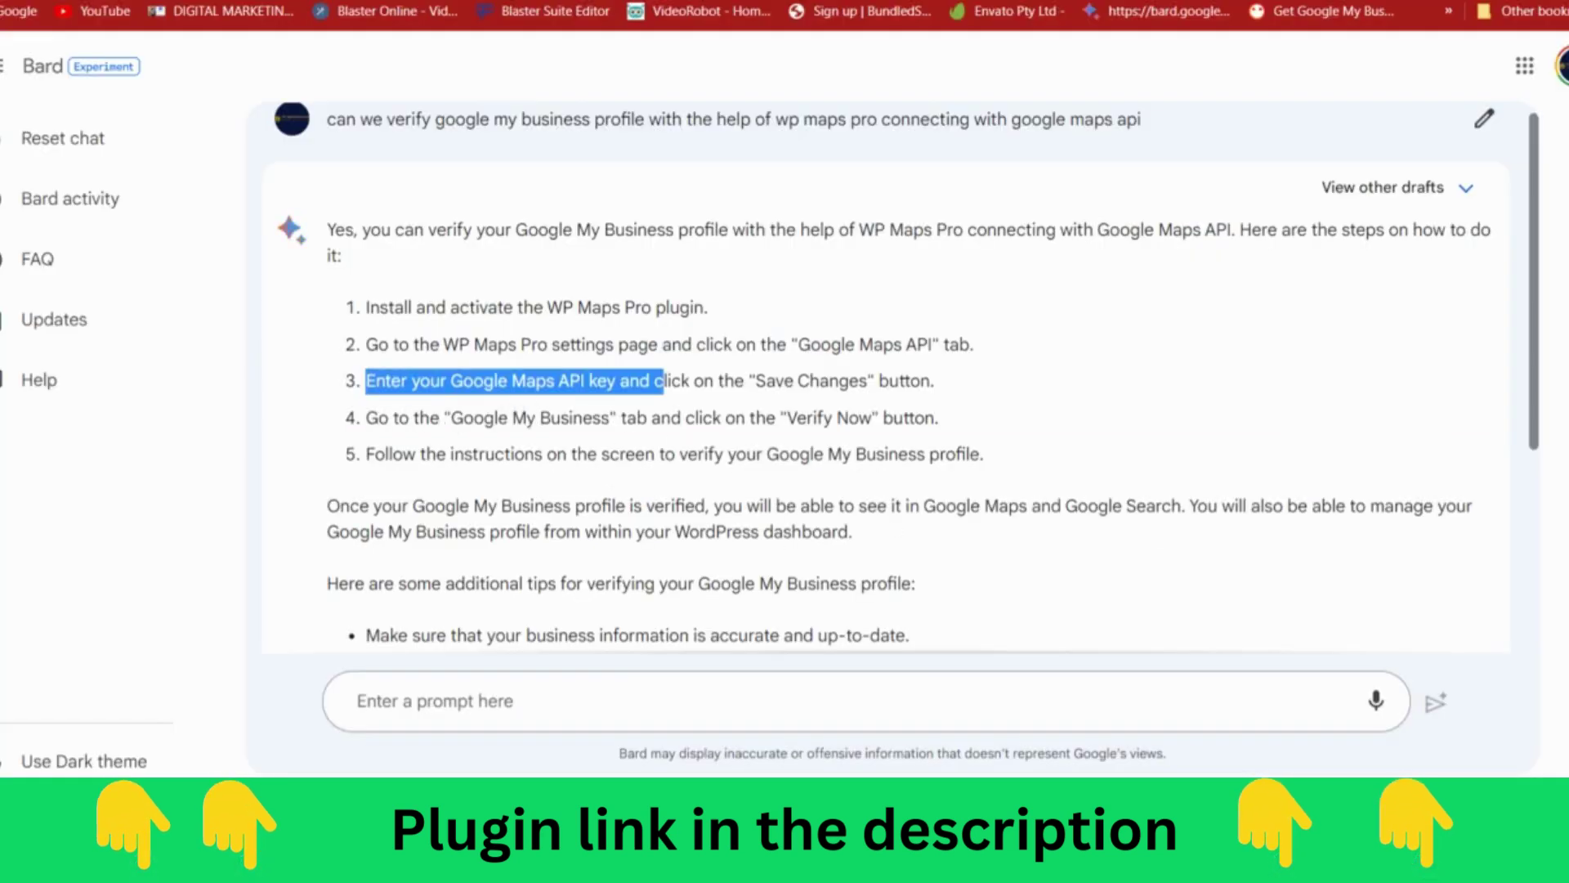
mouse_move(1067, 868)
click(1067, 695)
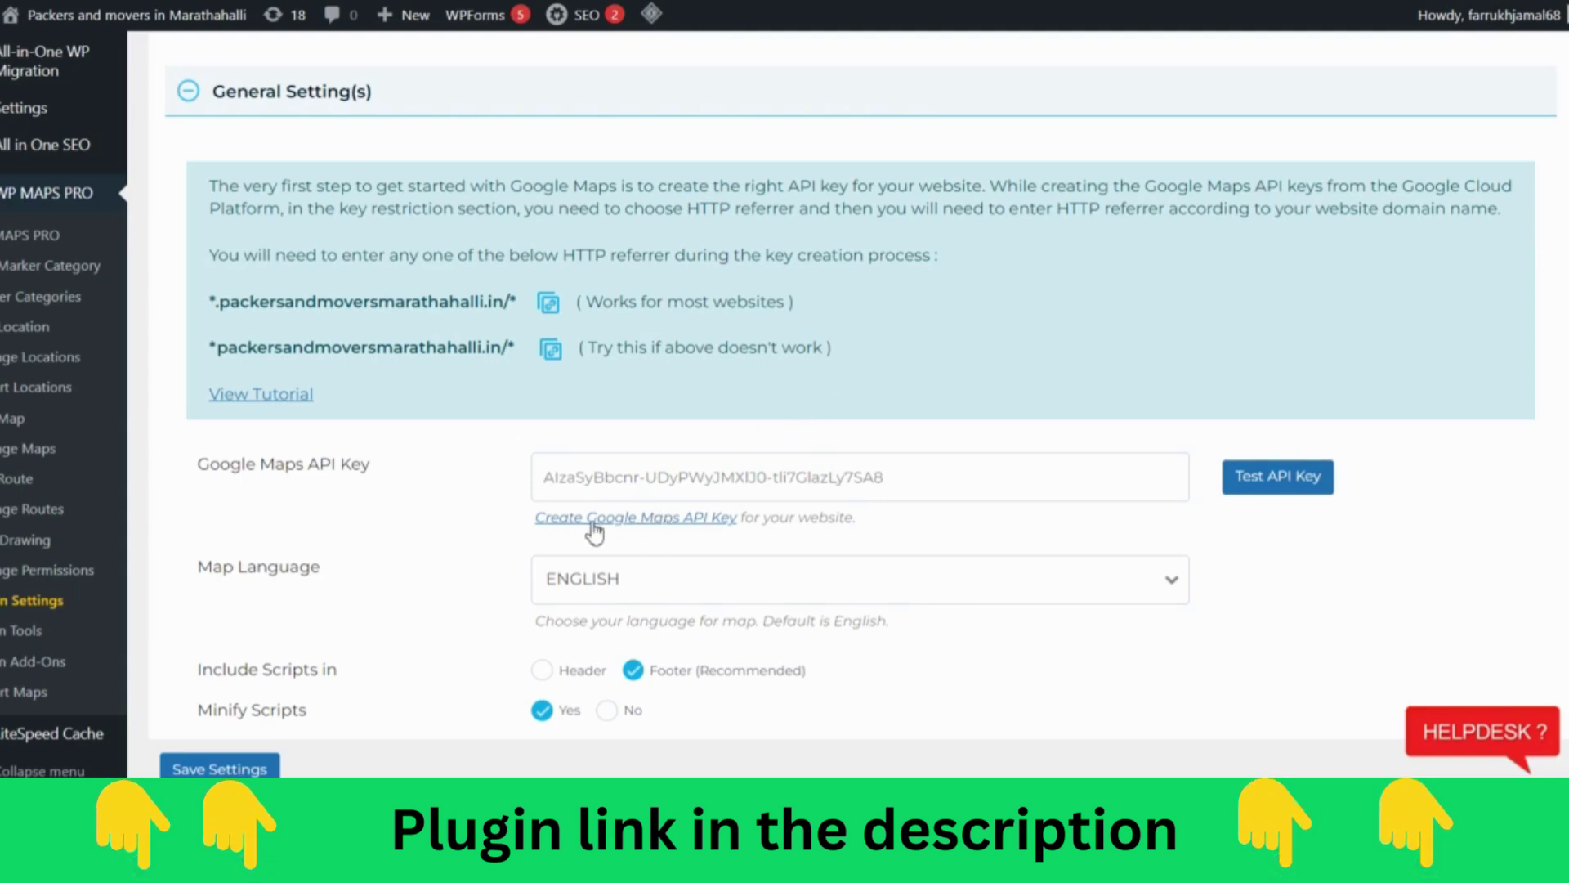
click(658, 528)
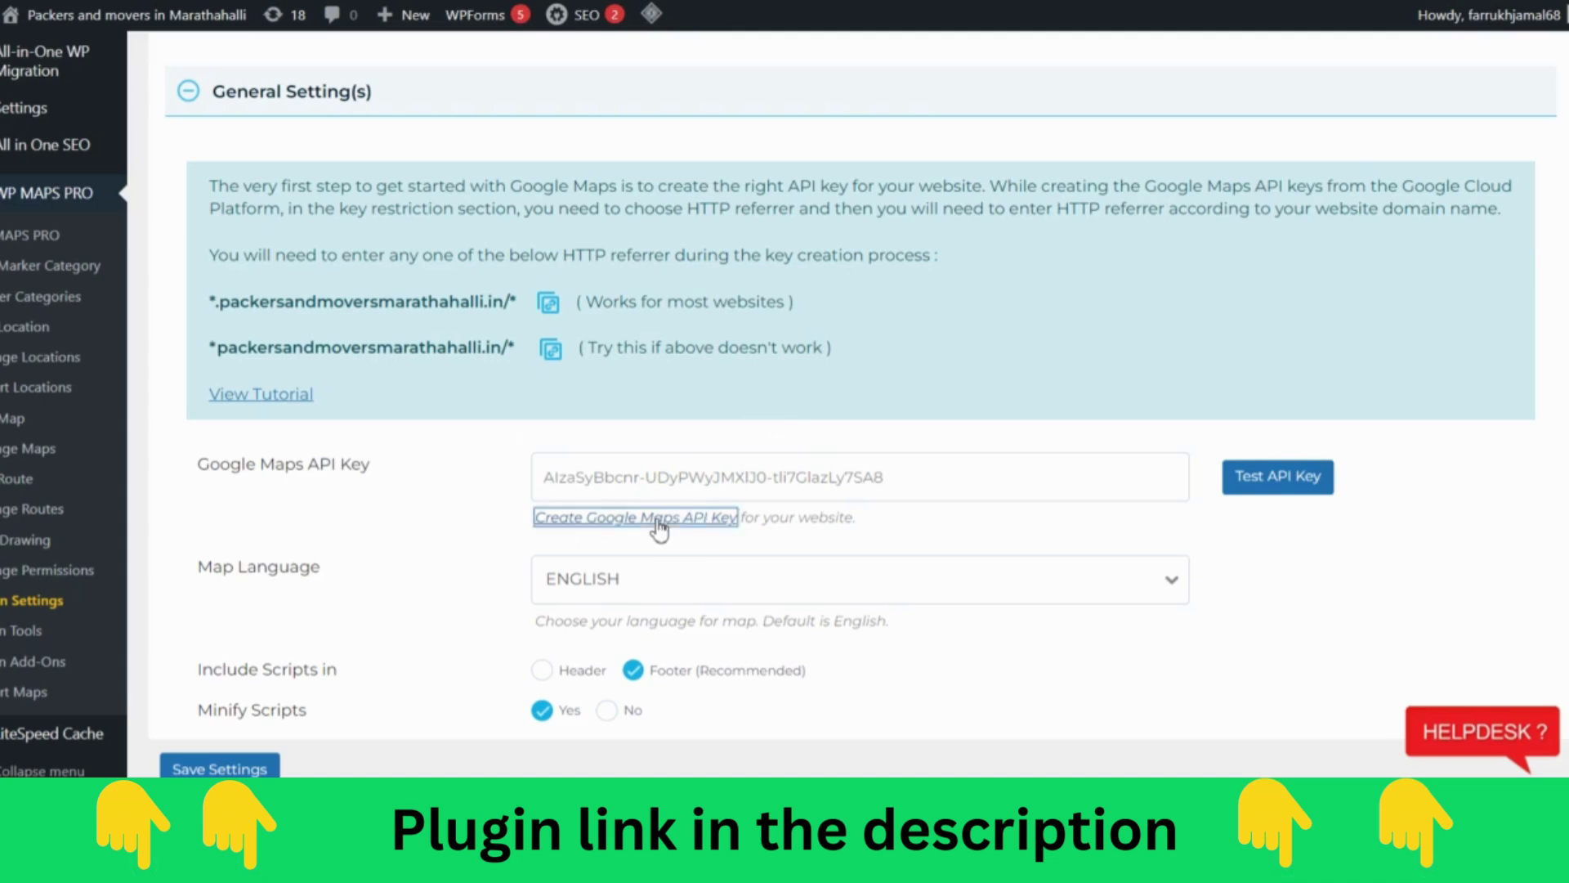
right_click(658, 528)
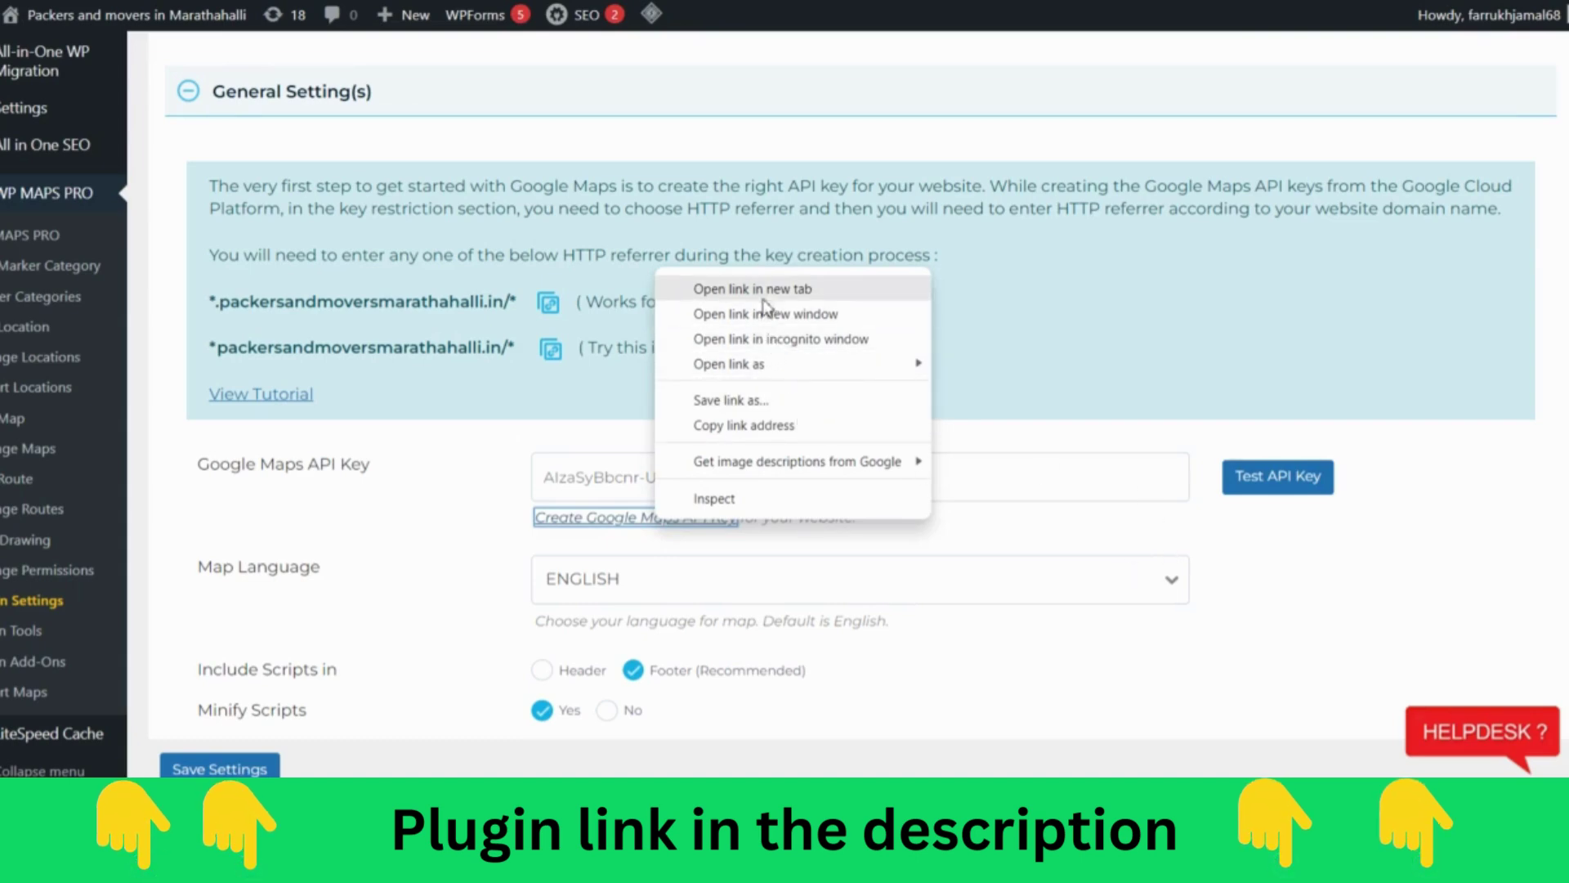
click(747, 425)
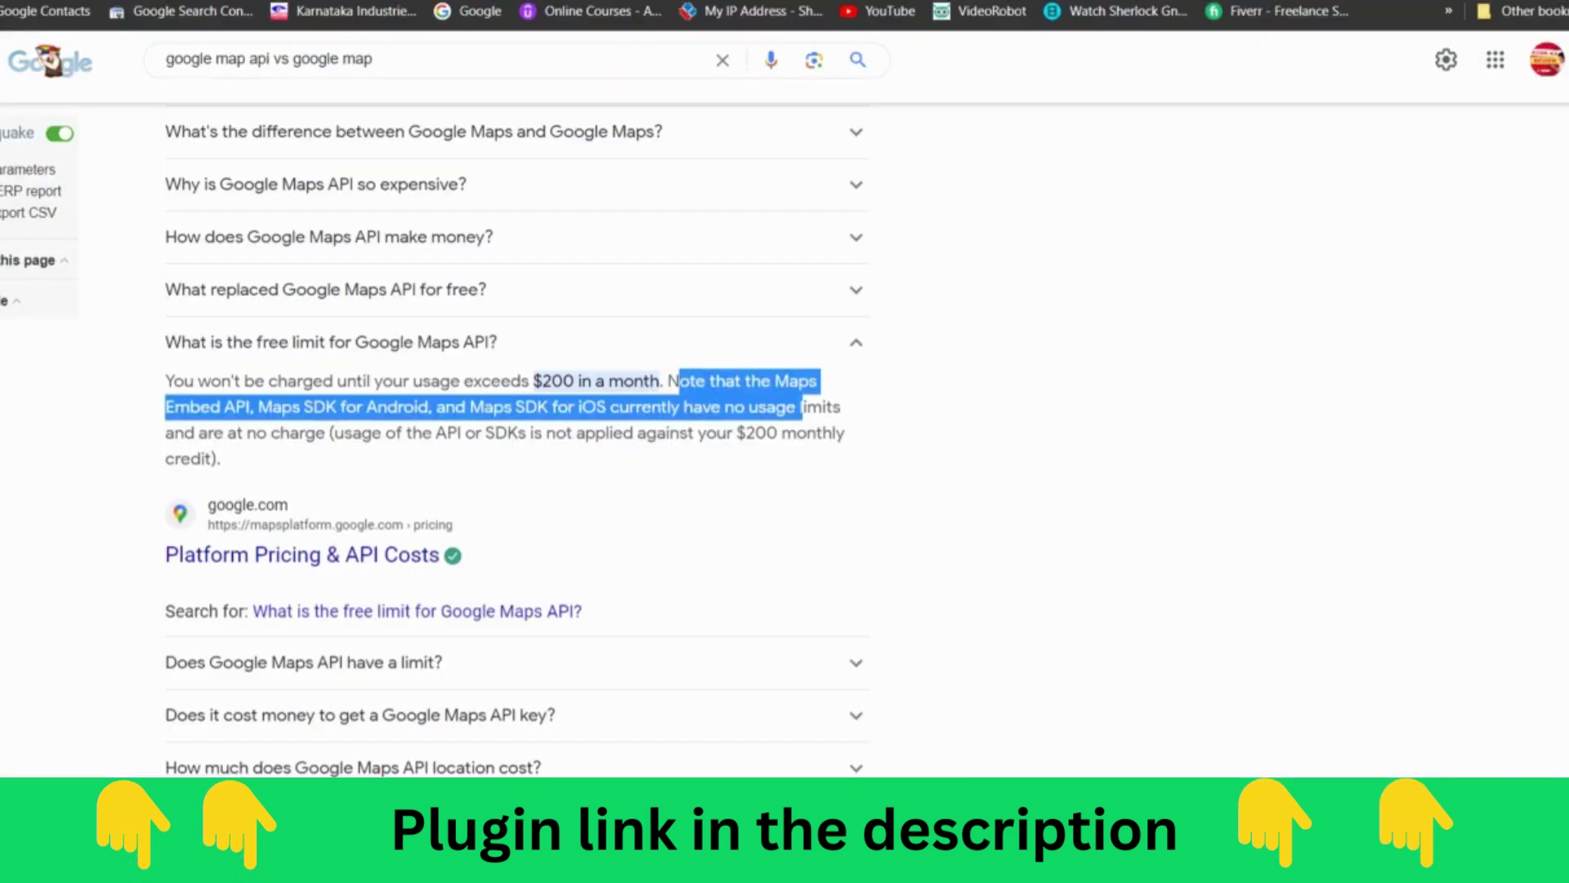
key(ctrl+t)
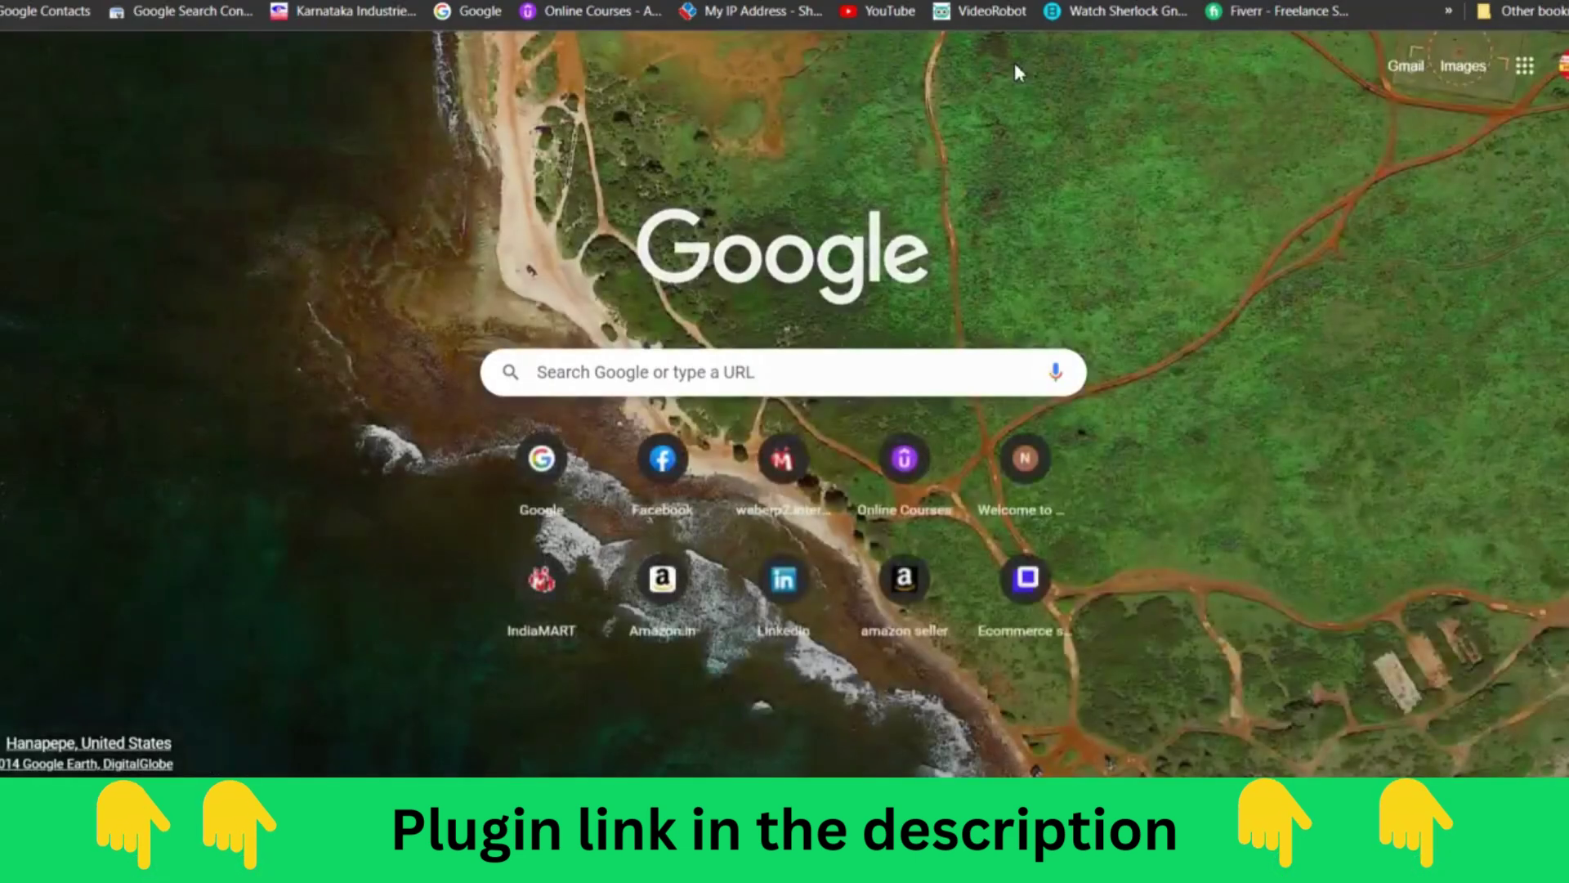
key(ctrl+v)
key(Return)
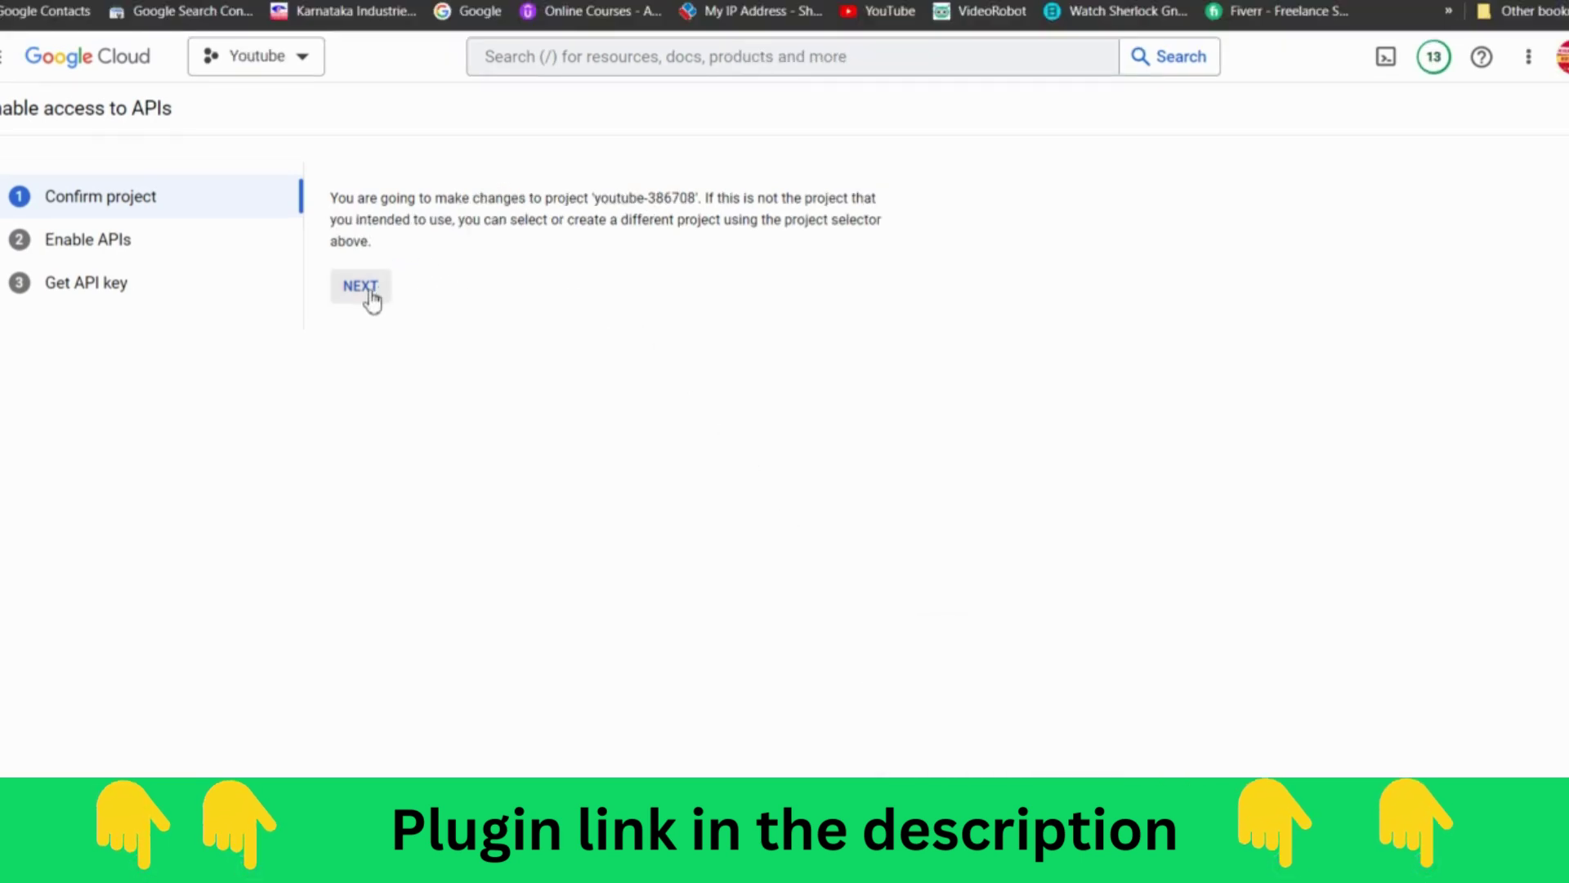
Switch Google Cloud to the Mapify 360 project and reload the API setup link.
click(303, 60)
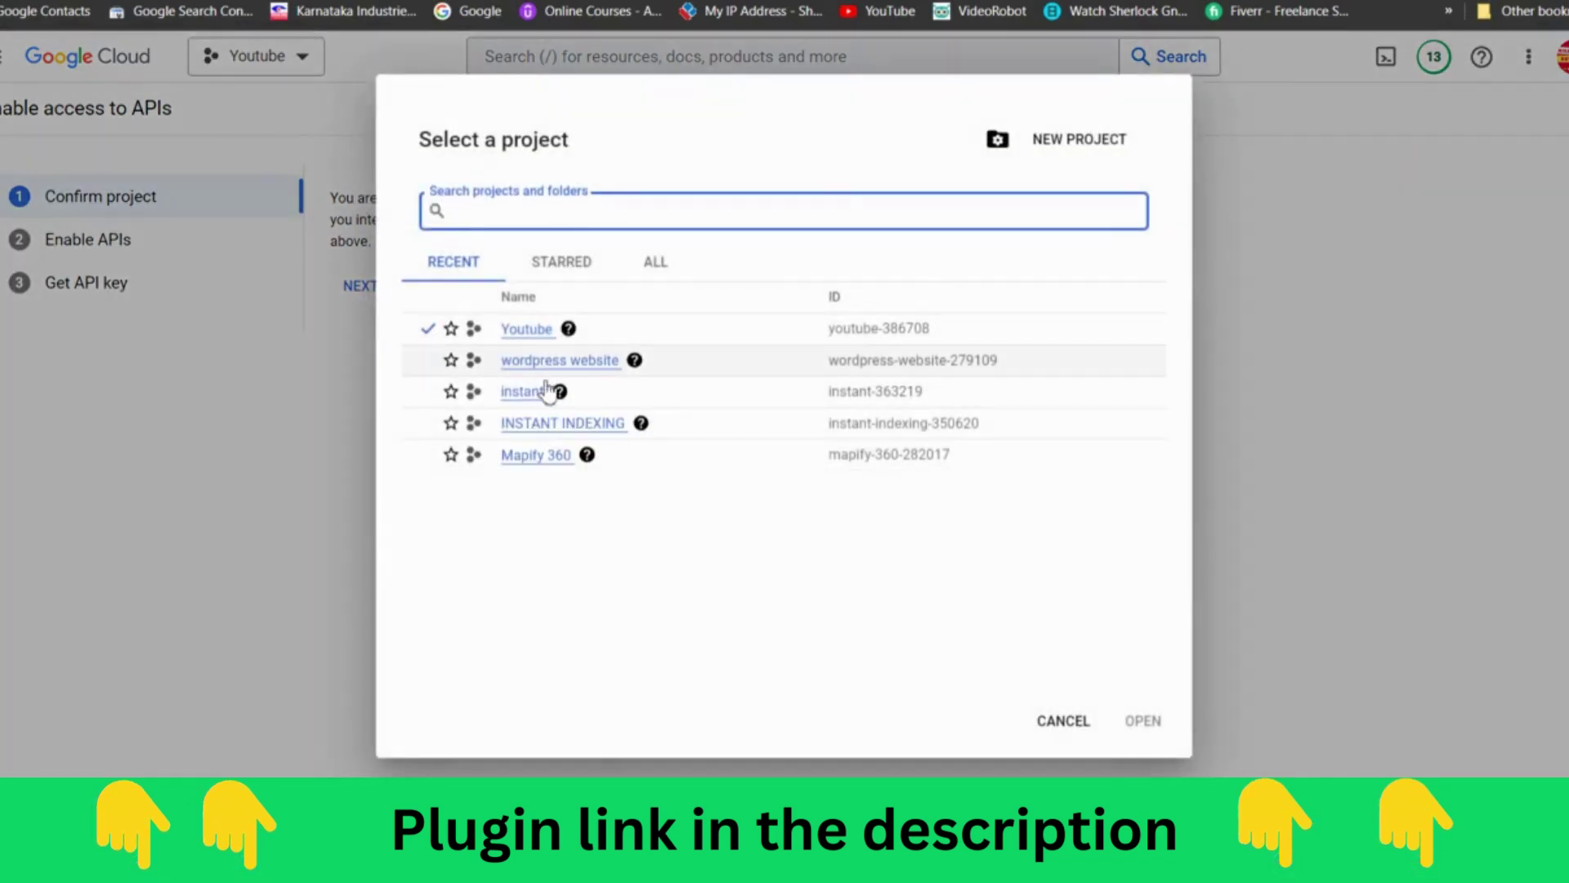
click(536, 455)
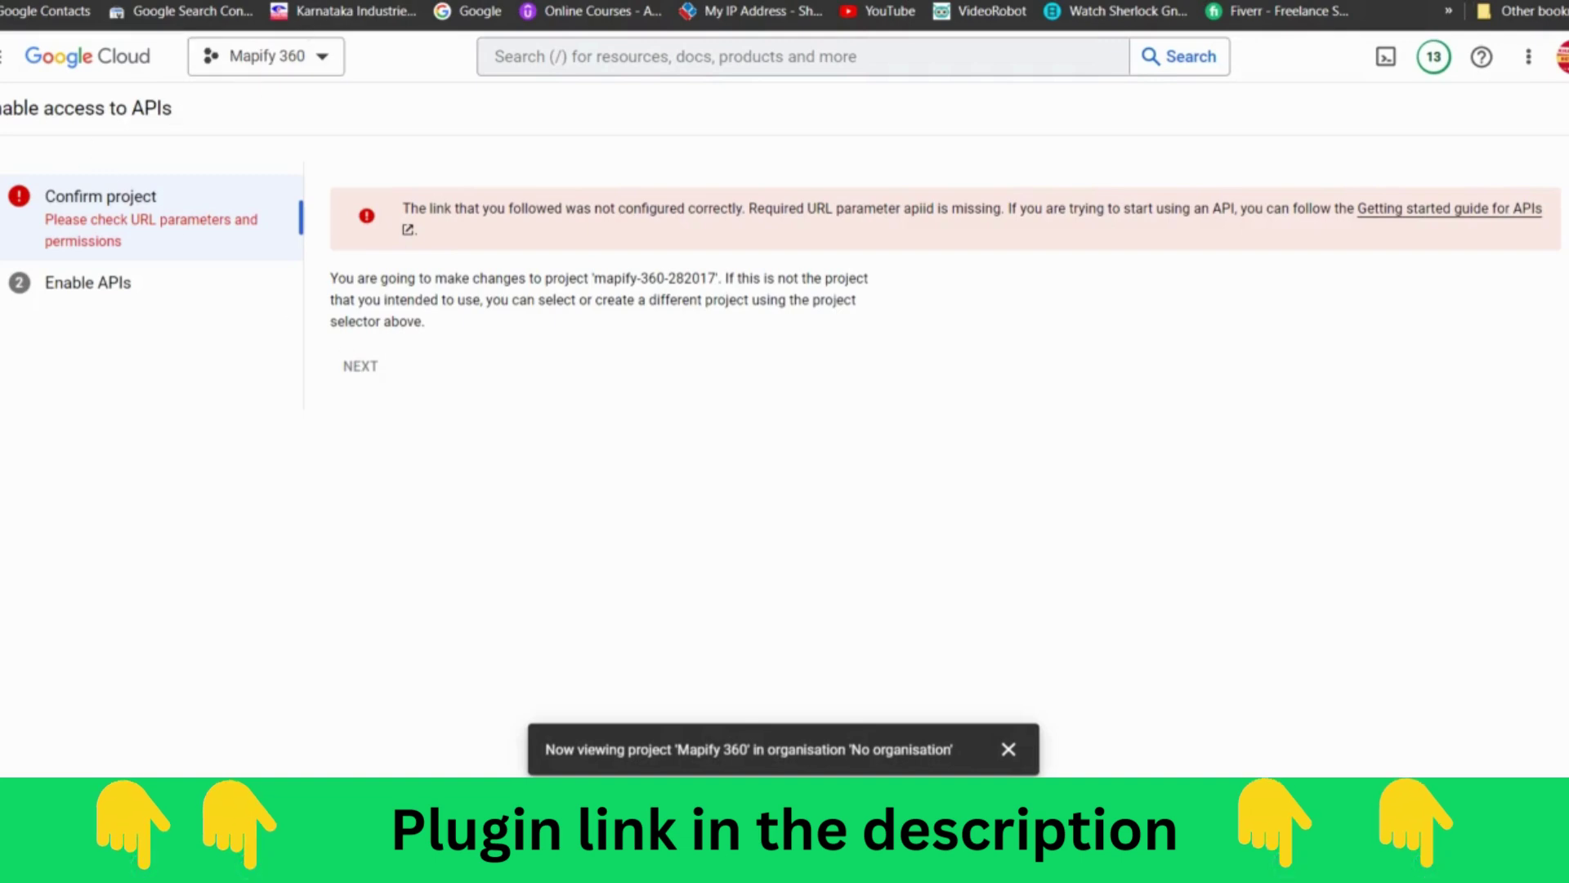
right_click(353, 2)
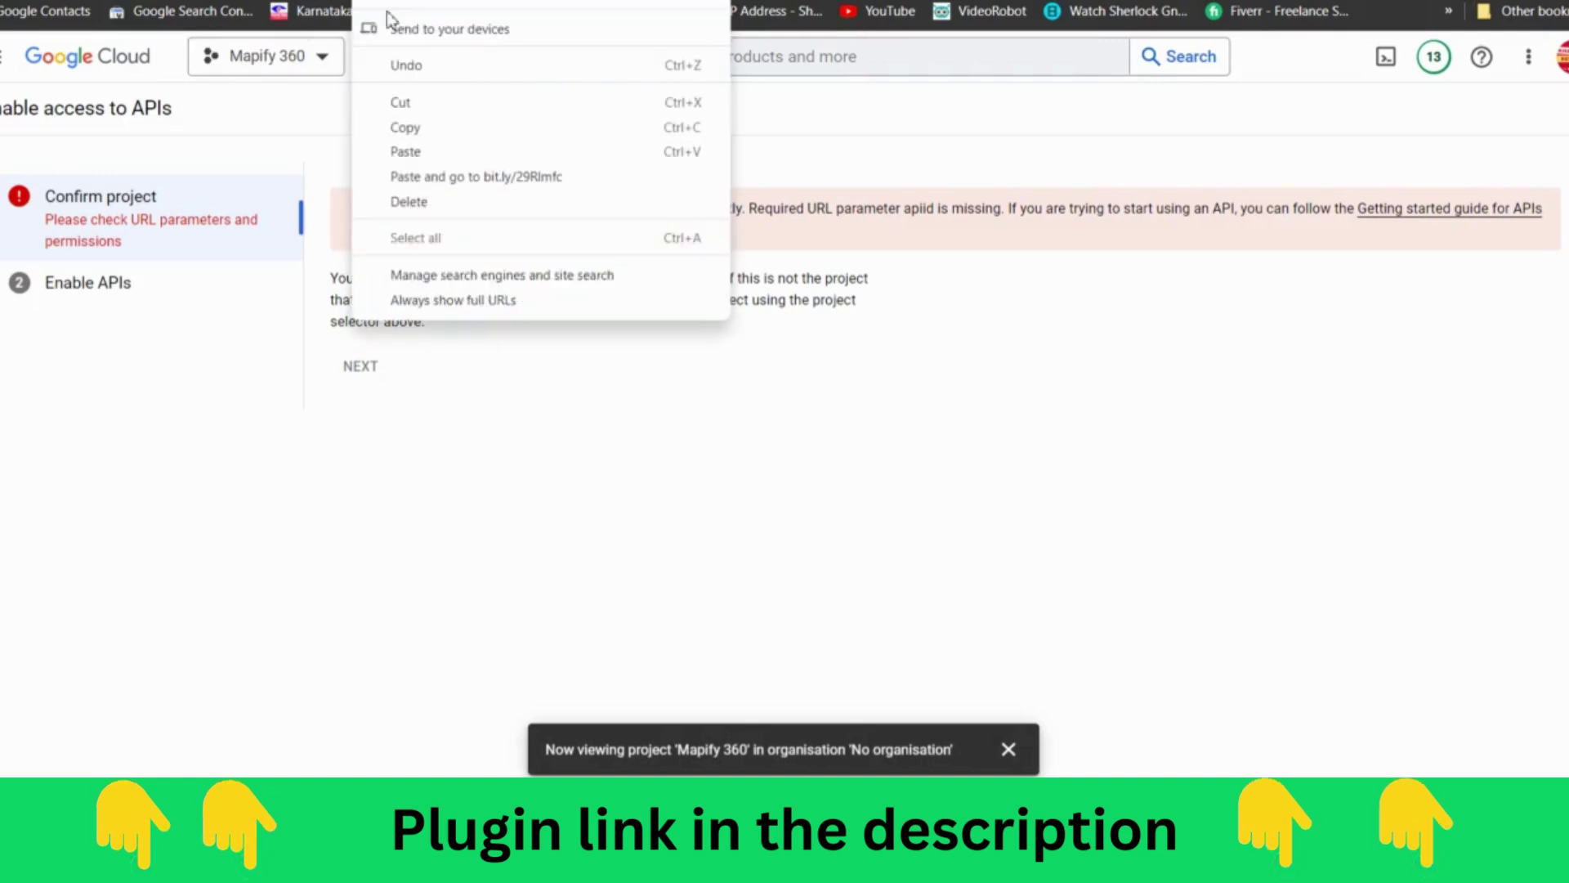
click(442, 200)
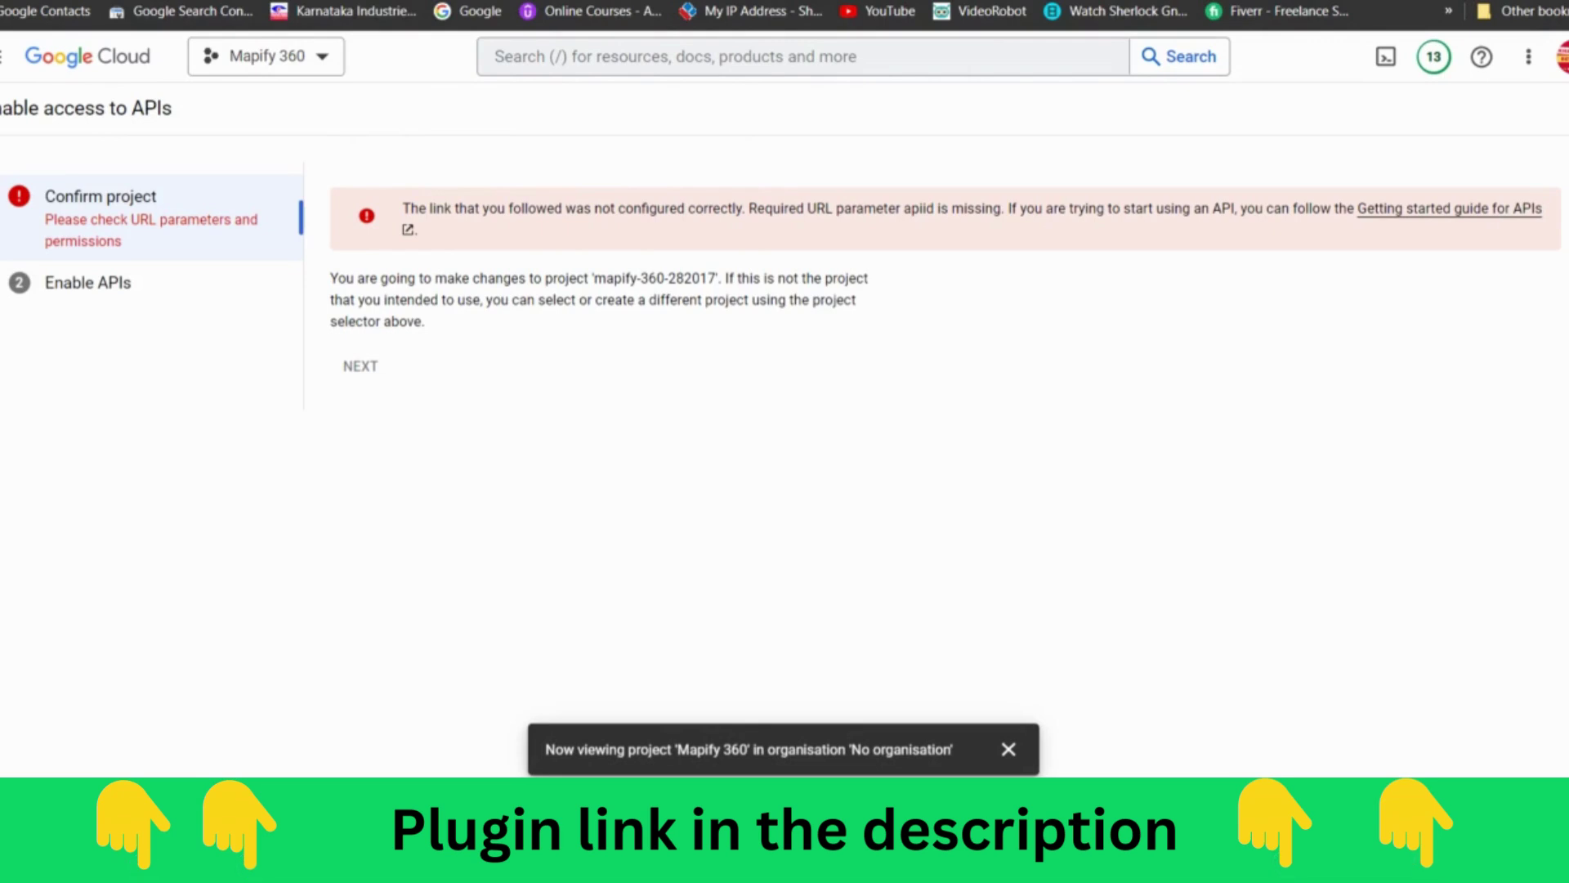
key(ctrl+v)
click(434, 144)
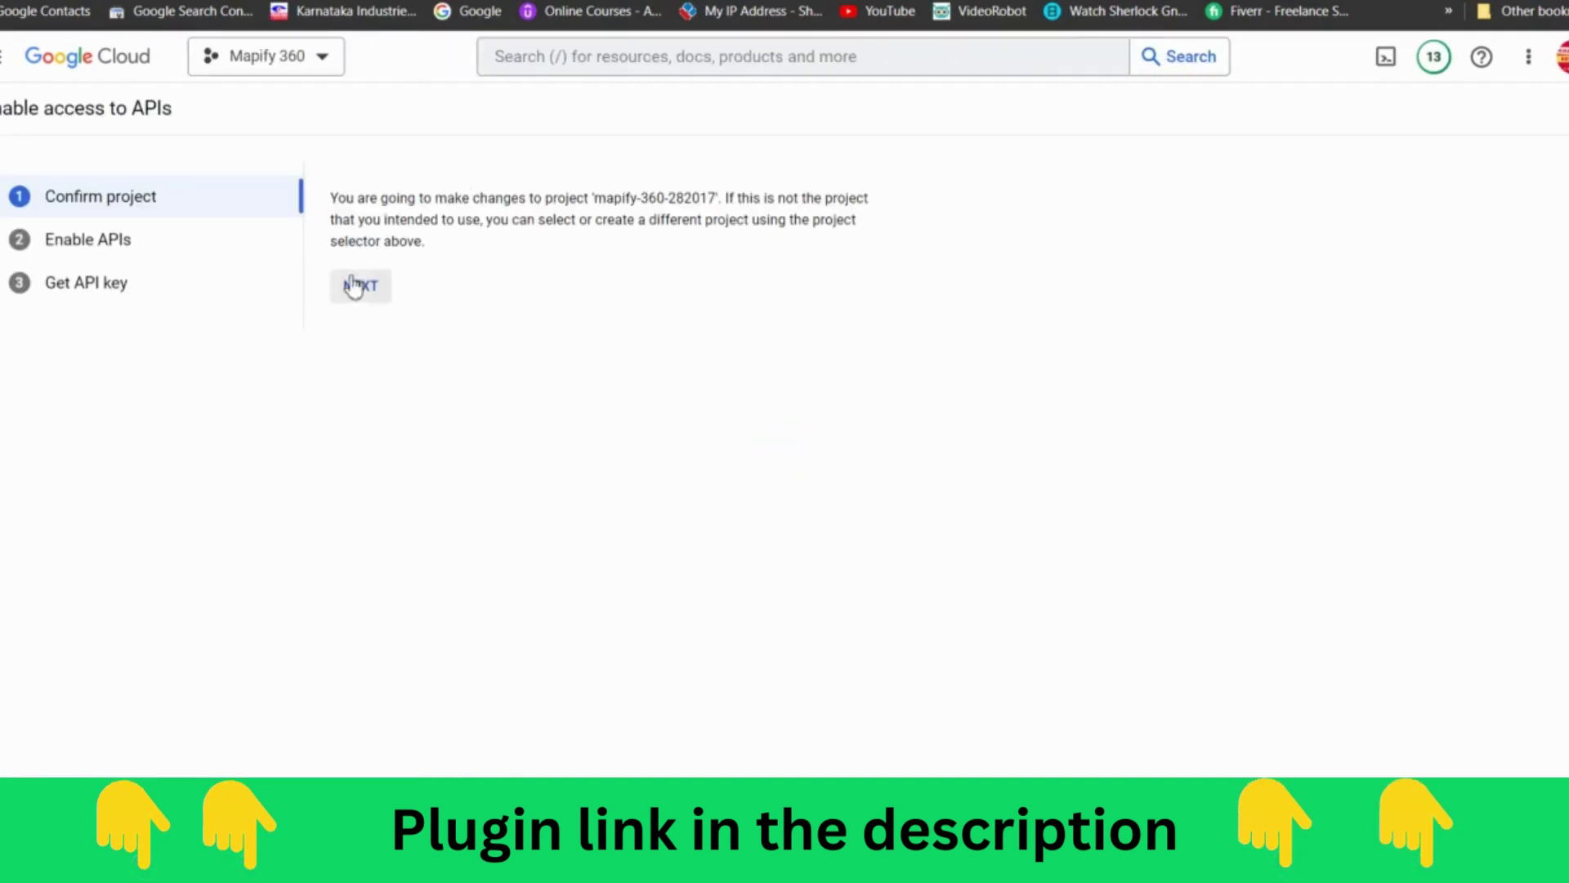
Confirm Mapify 360 and enable the six Maps APIs, Maps JavaScript API through Places API.
click(364, 291)
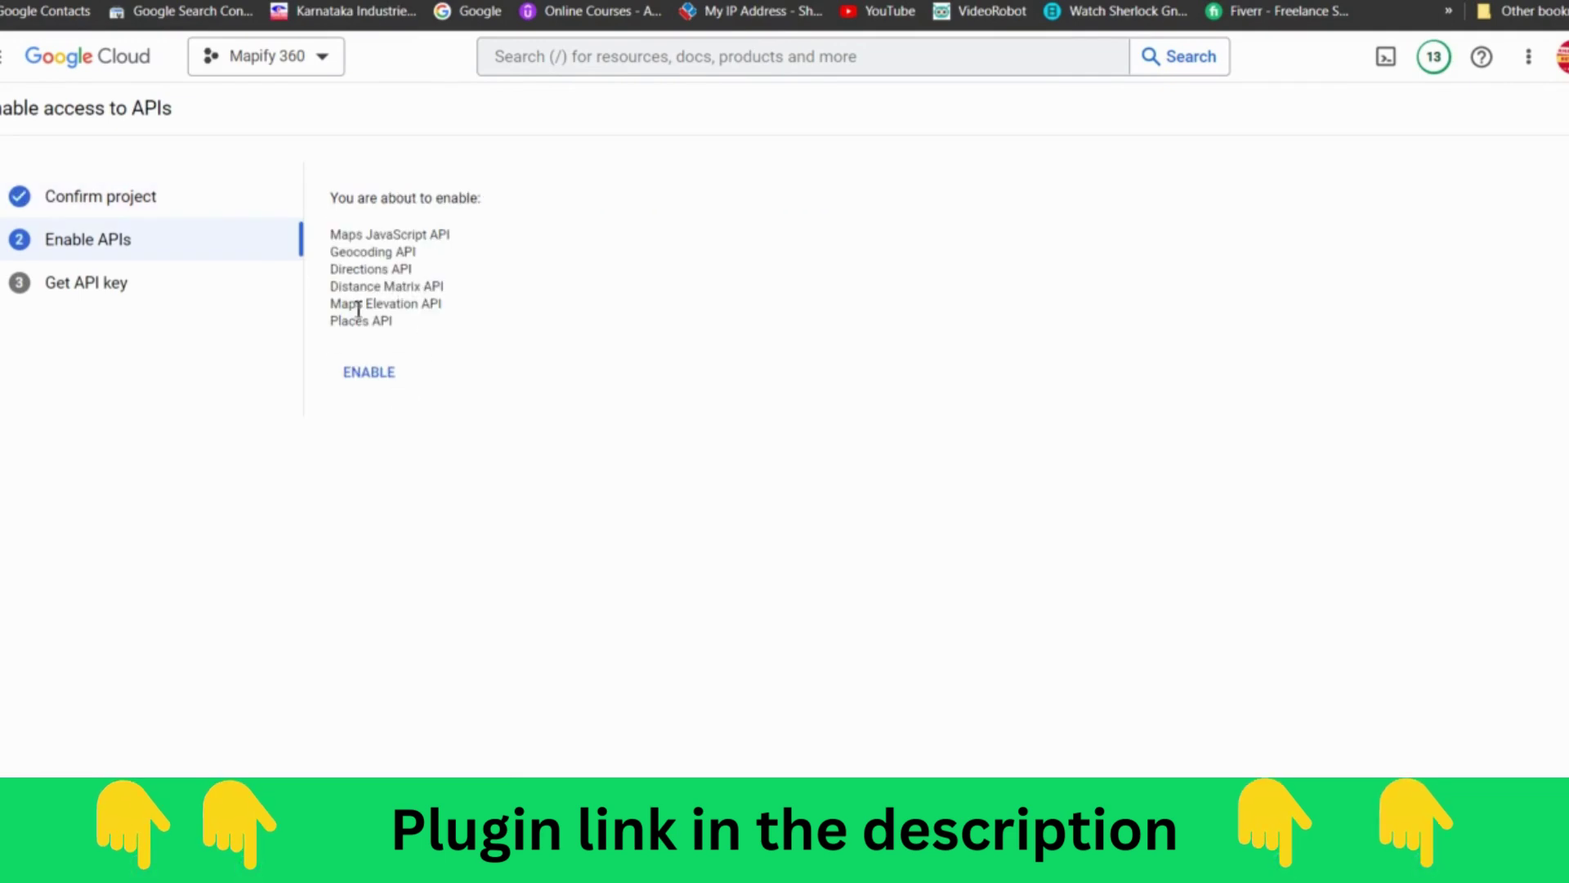
drag(334, 198, 459, 197)
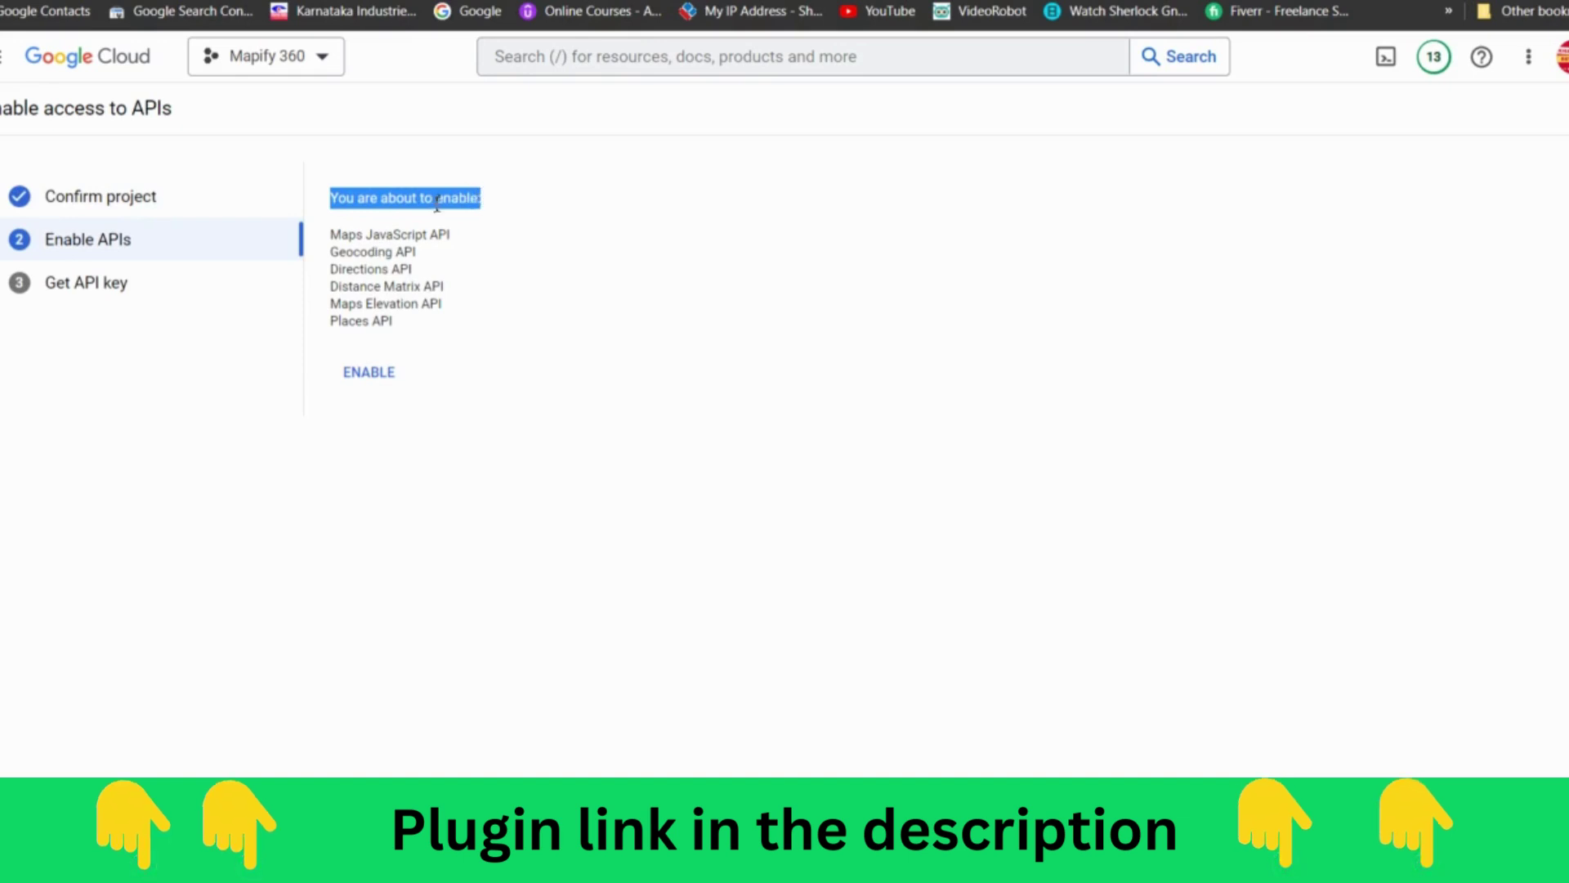
drag(331, 234, 451, 233)
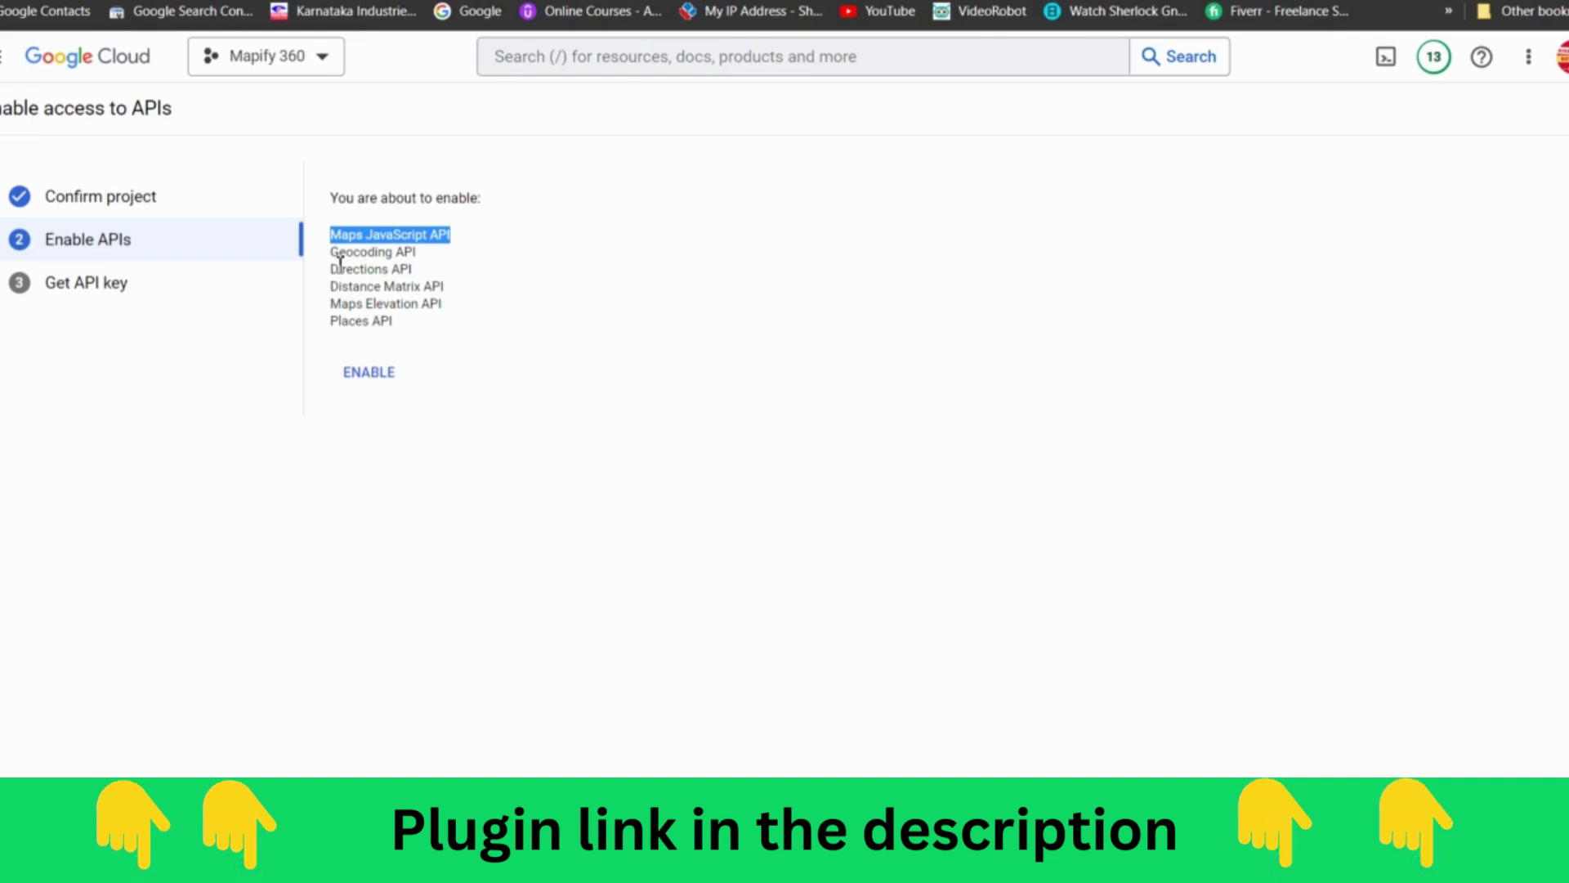
drag(331, 252, 445, 290)
drag(341, 304, 443, 306)
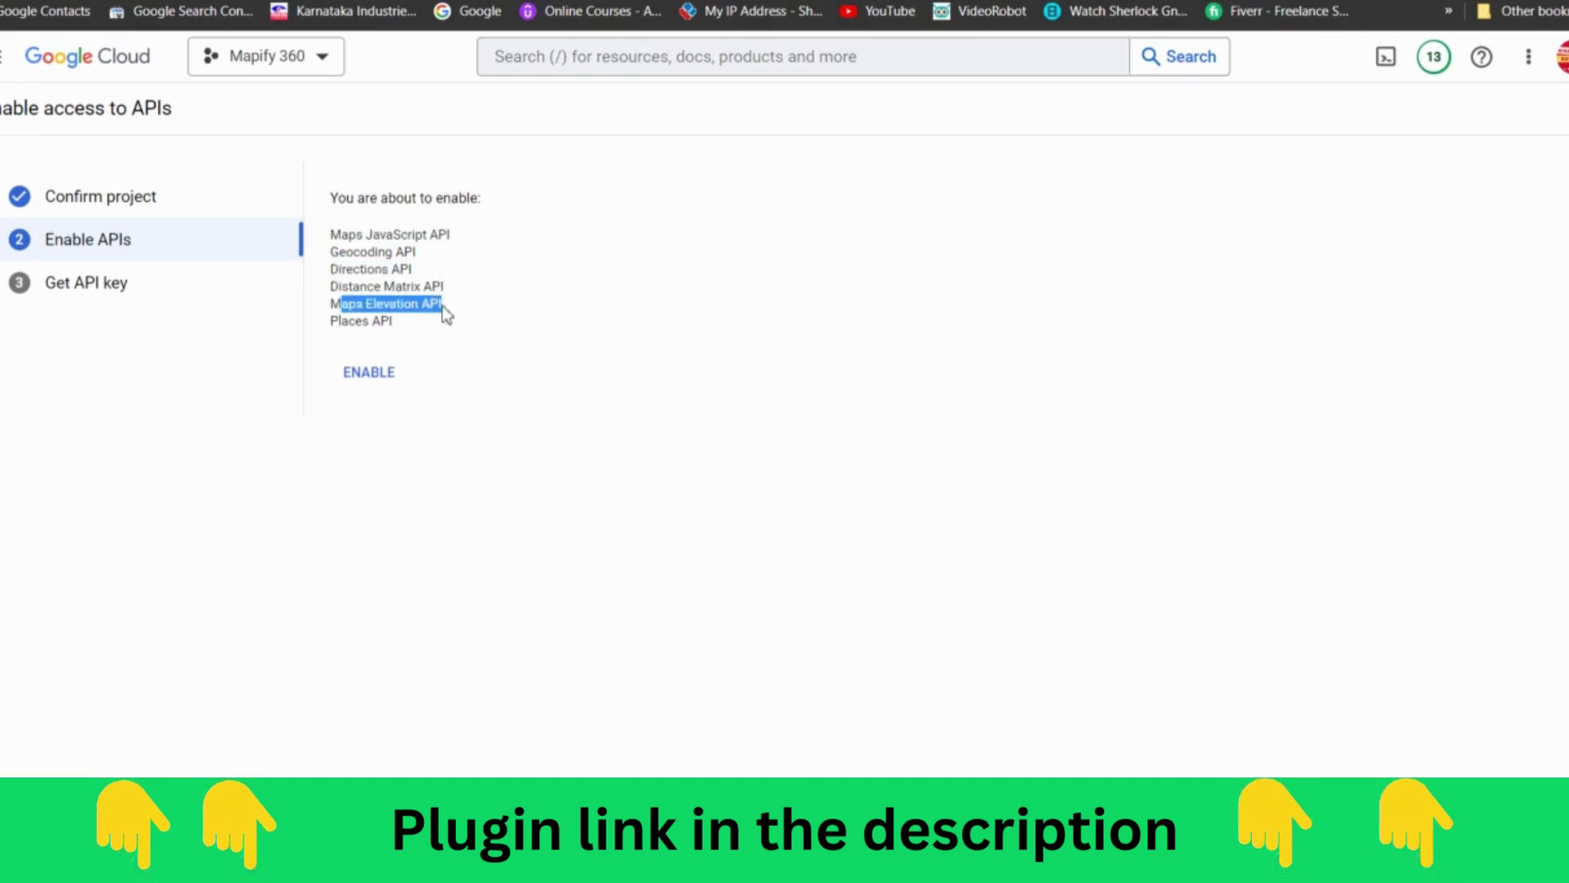
drag(331, 322, 413, 324)
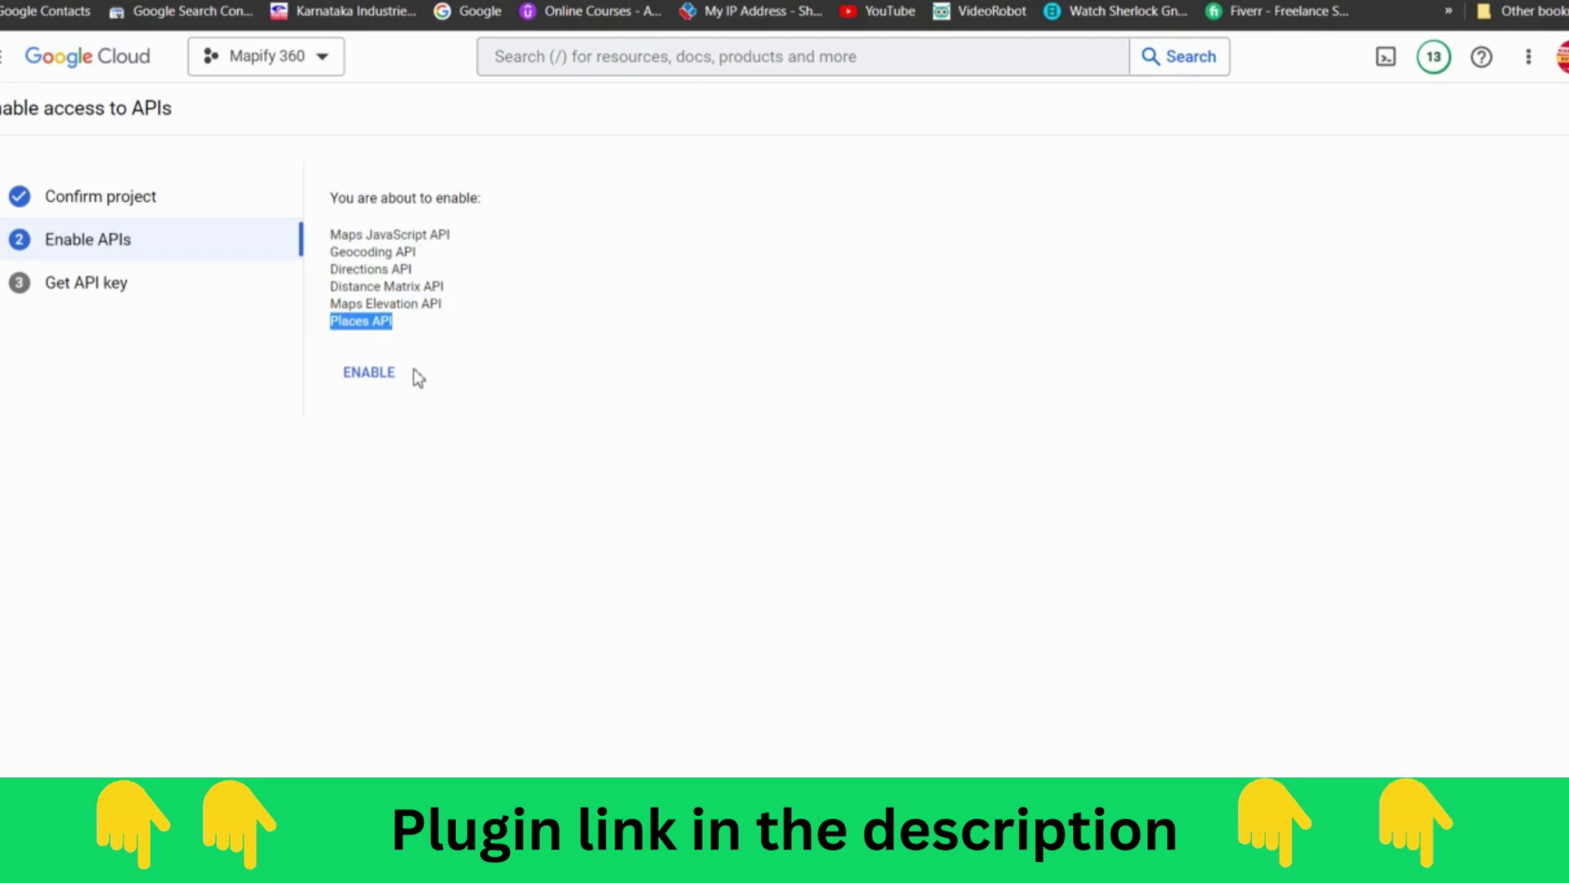
click(376, 379)
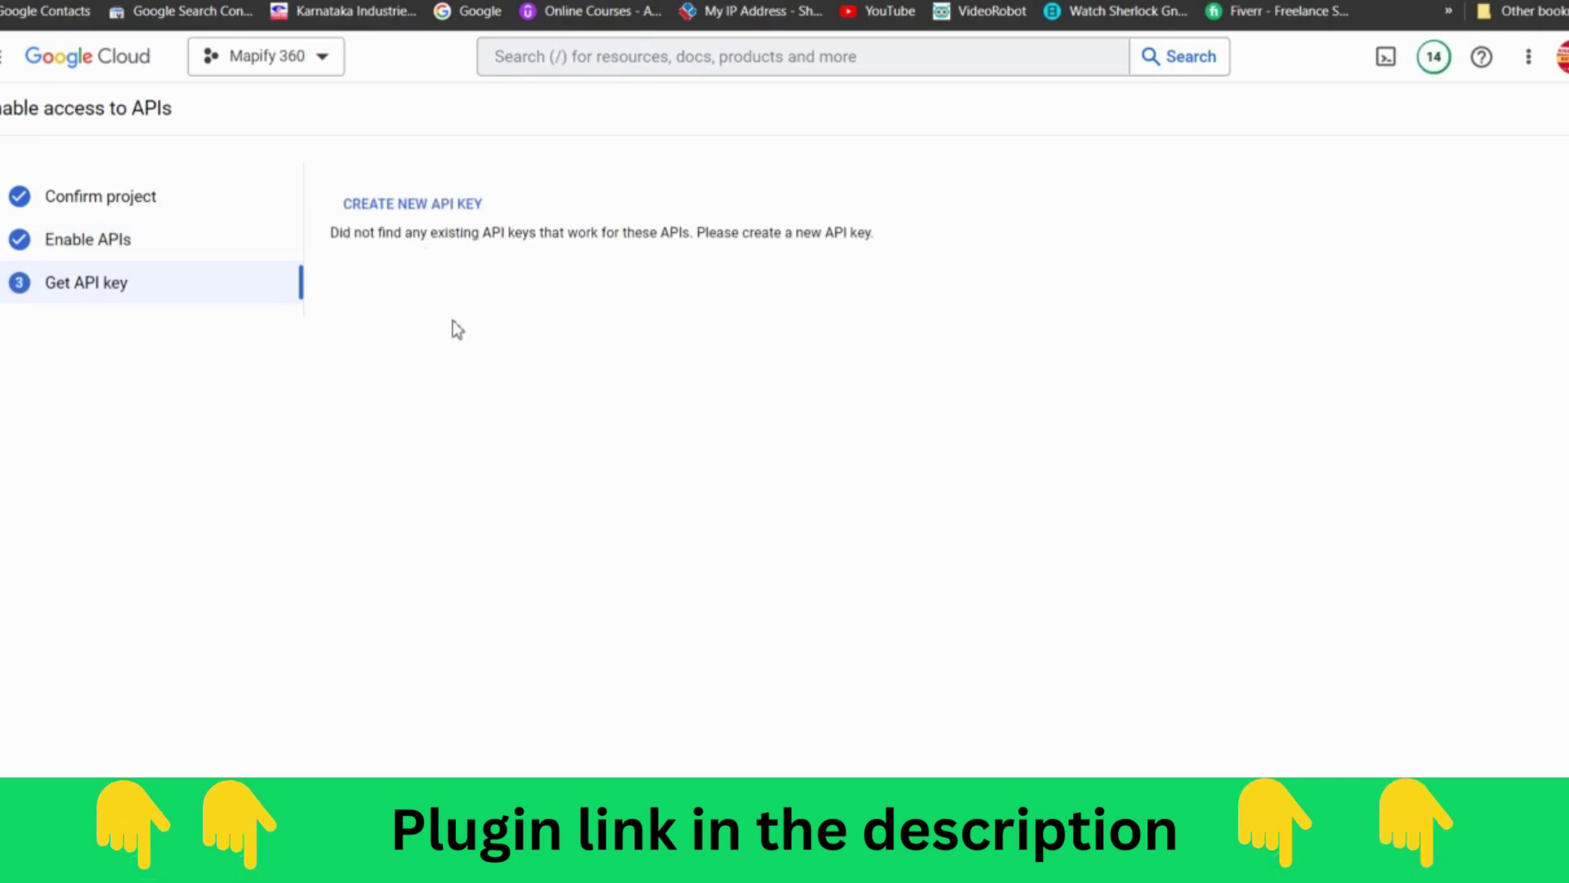
Create API key 3 for Mapify 360 and copy it to the clipboard.
click(445, 219)
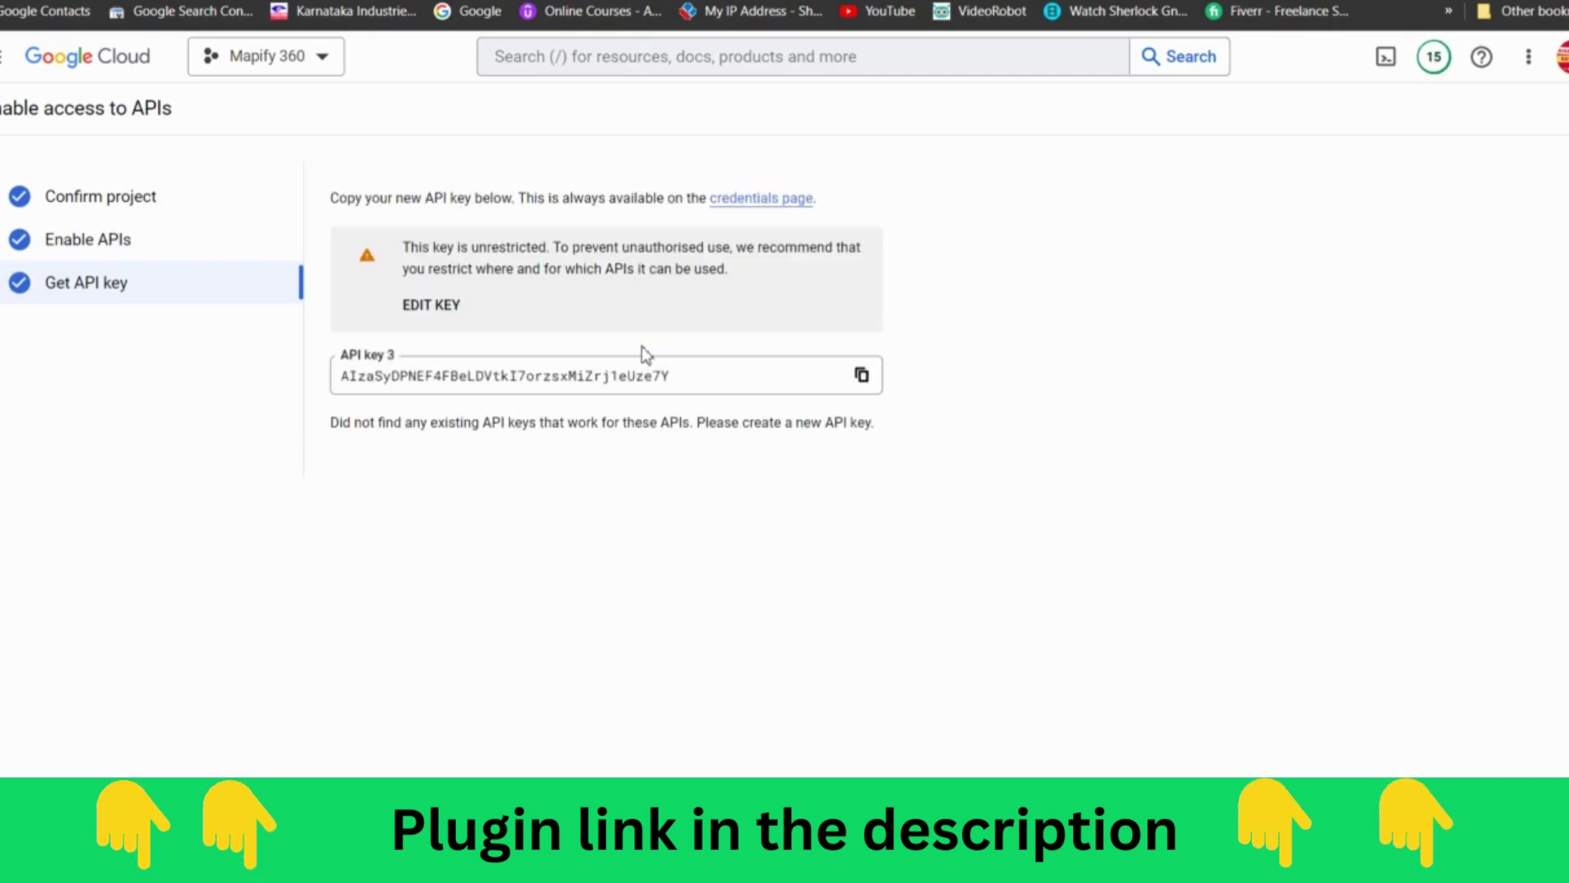
click(863, 376)
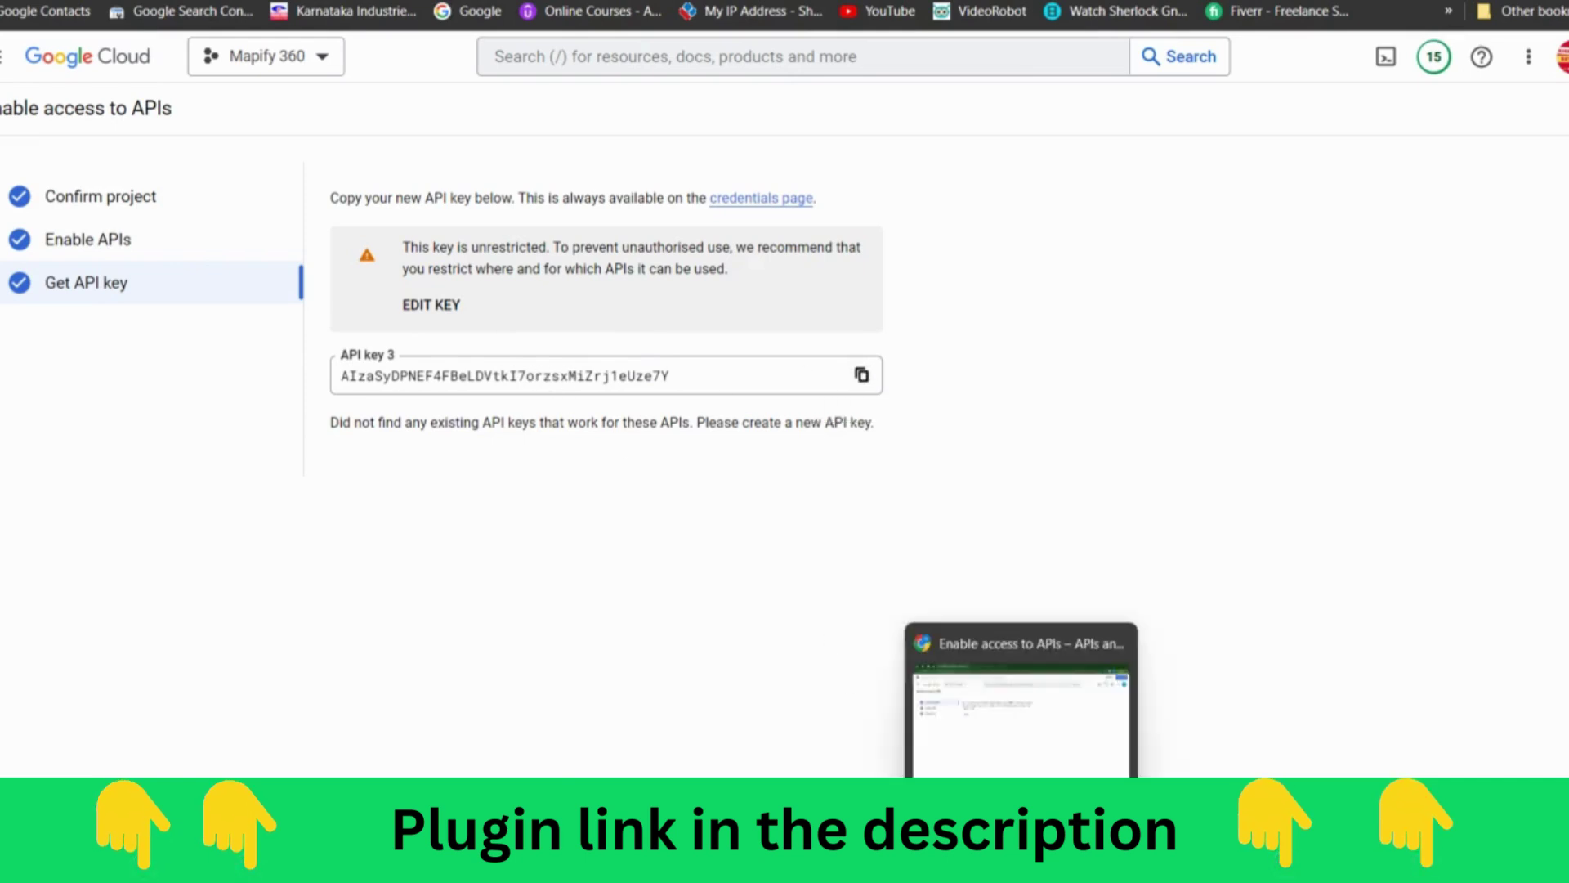
click(1026, 703)
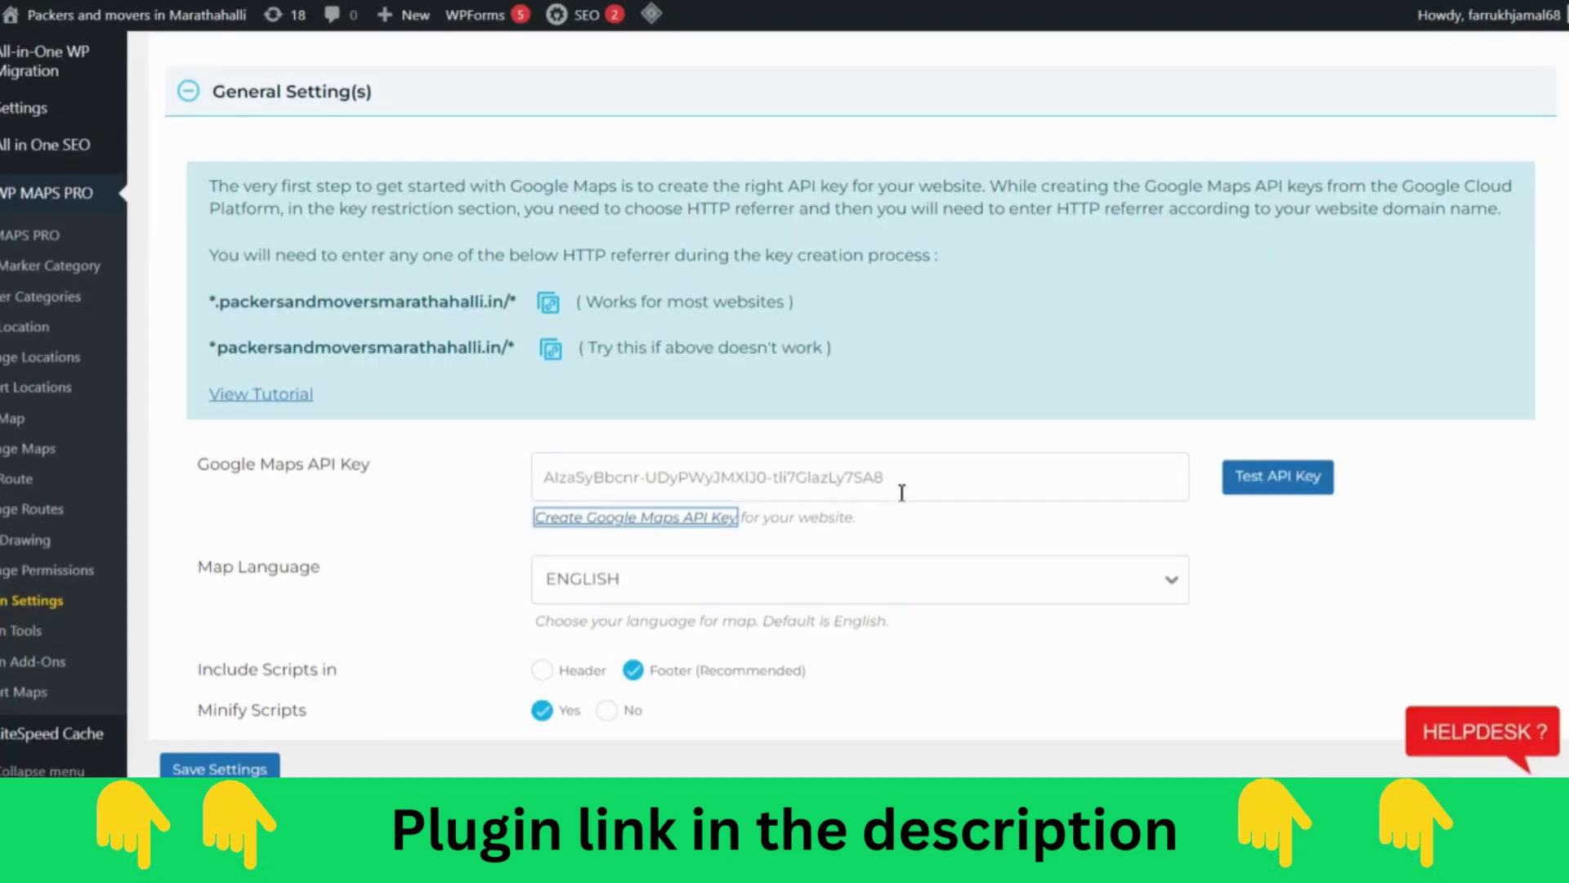
Paste the new key over the old Google Maps API key and confirm it tests as valid.
drag(902, 492, 484, 473)
key(ctrl+v)
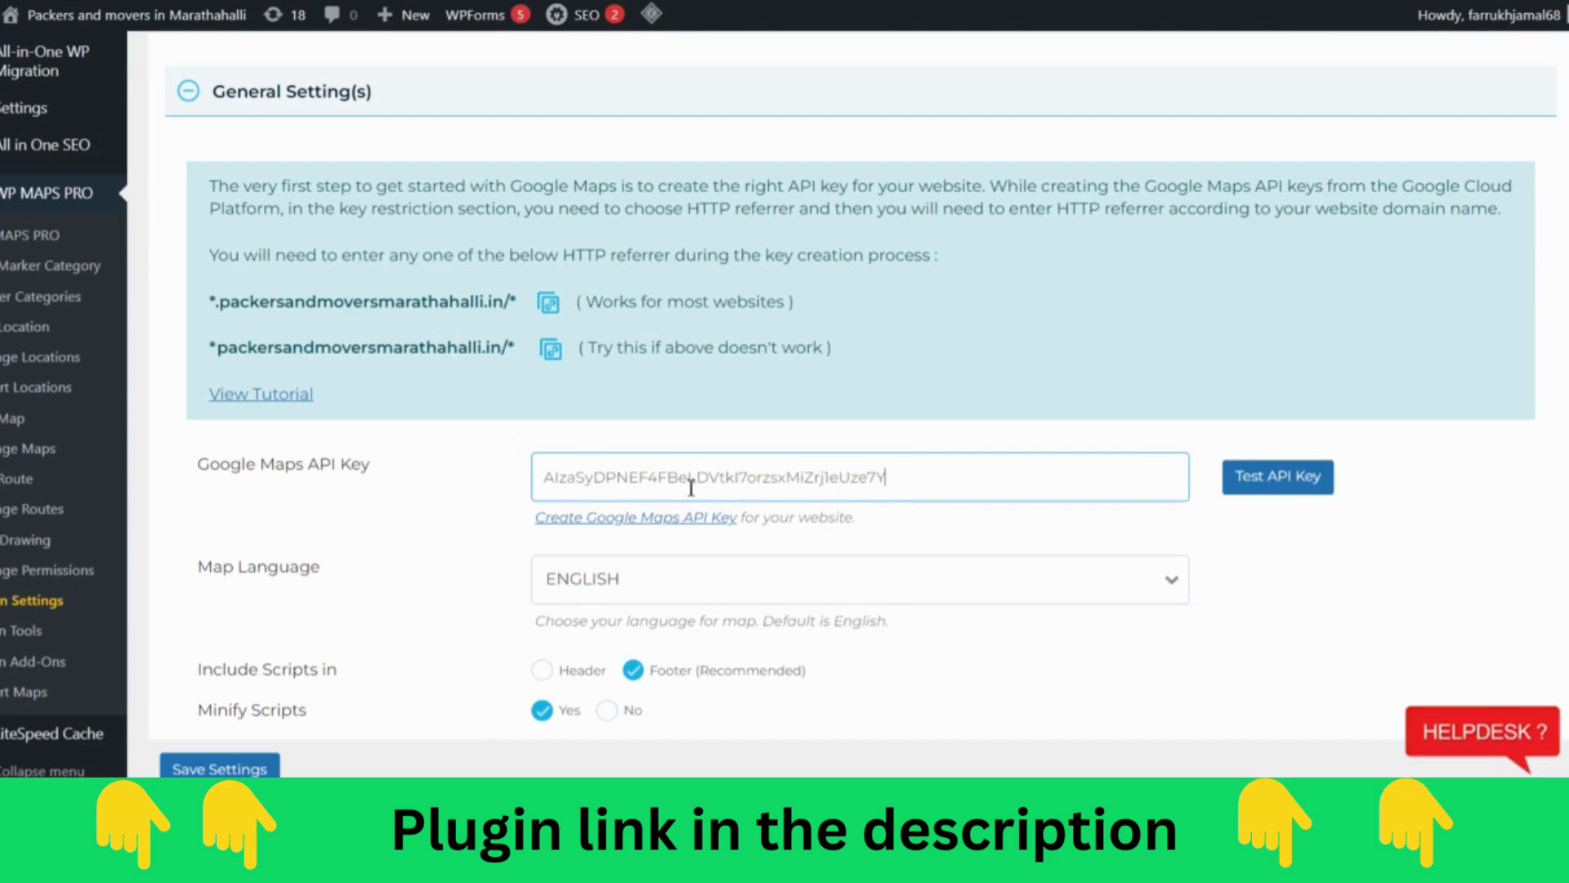
click(1242, 485)
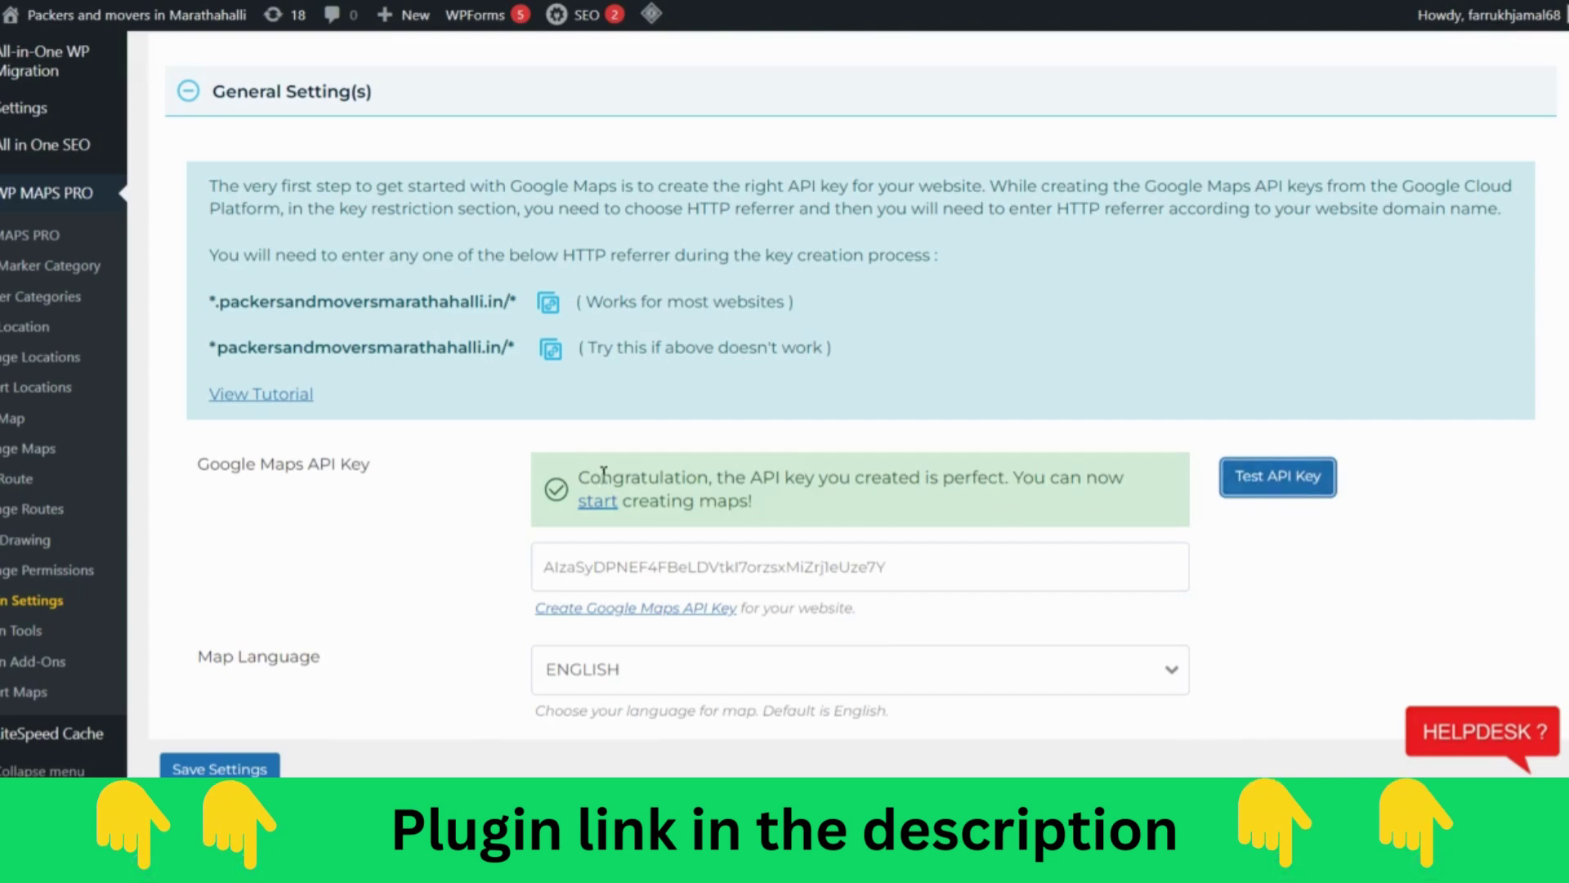
drag(583, 475, 1015, 479)
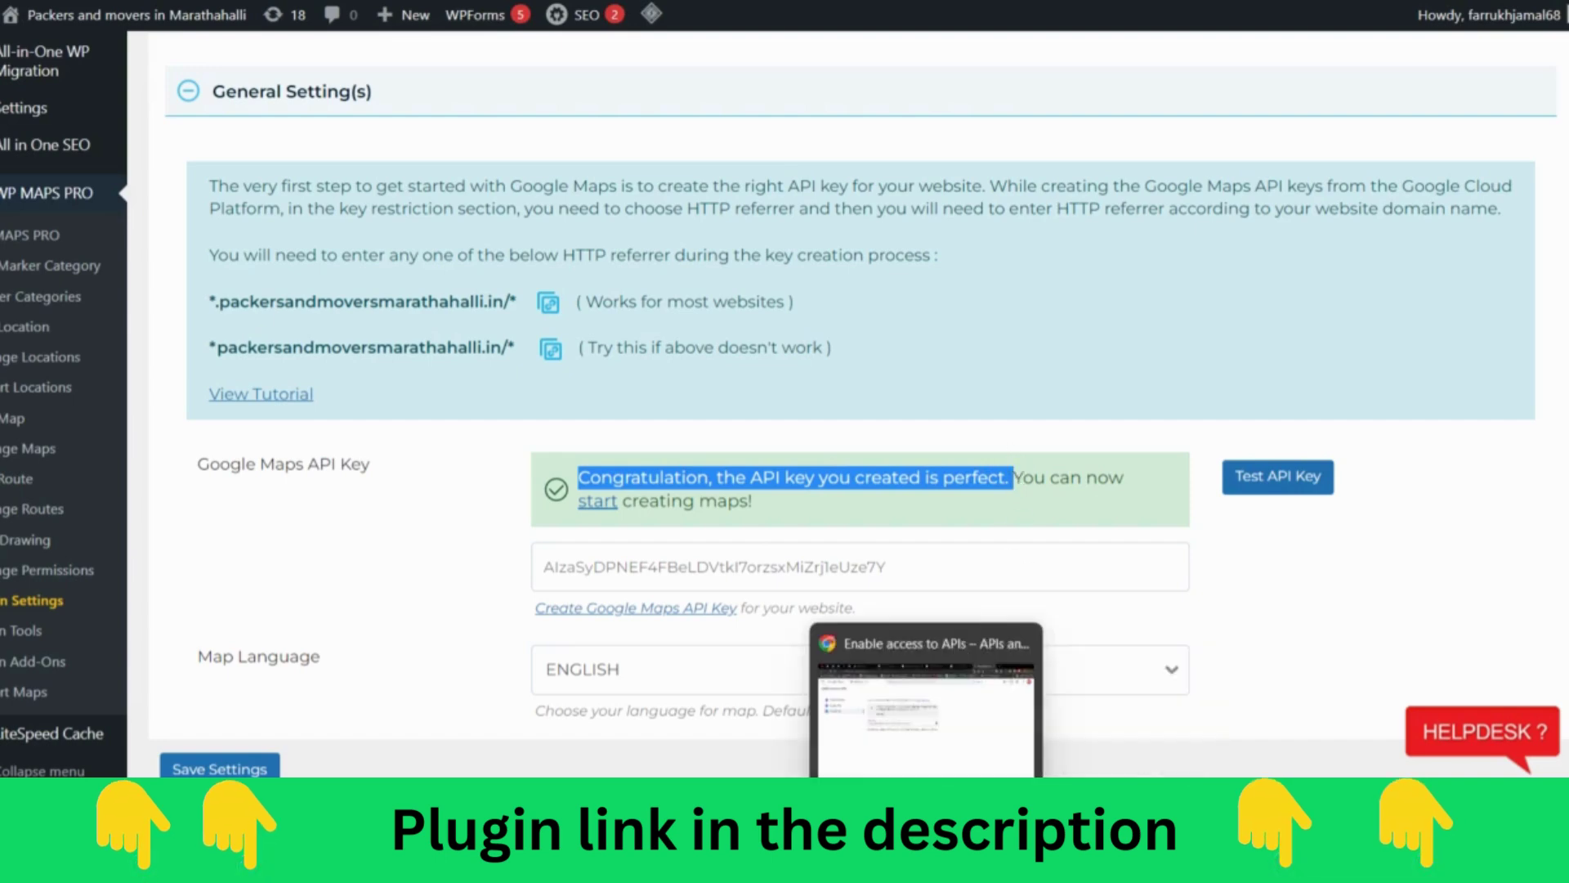
key(alt+Tab)
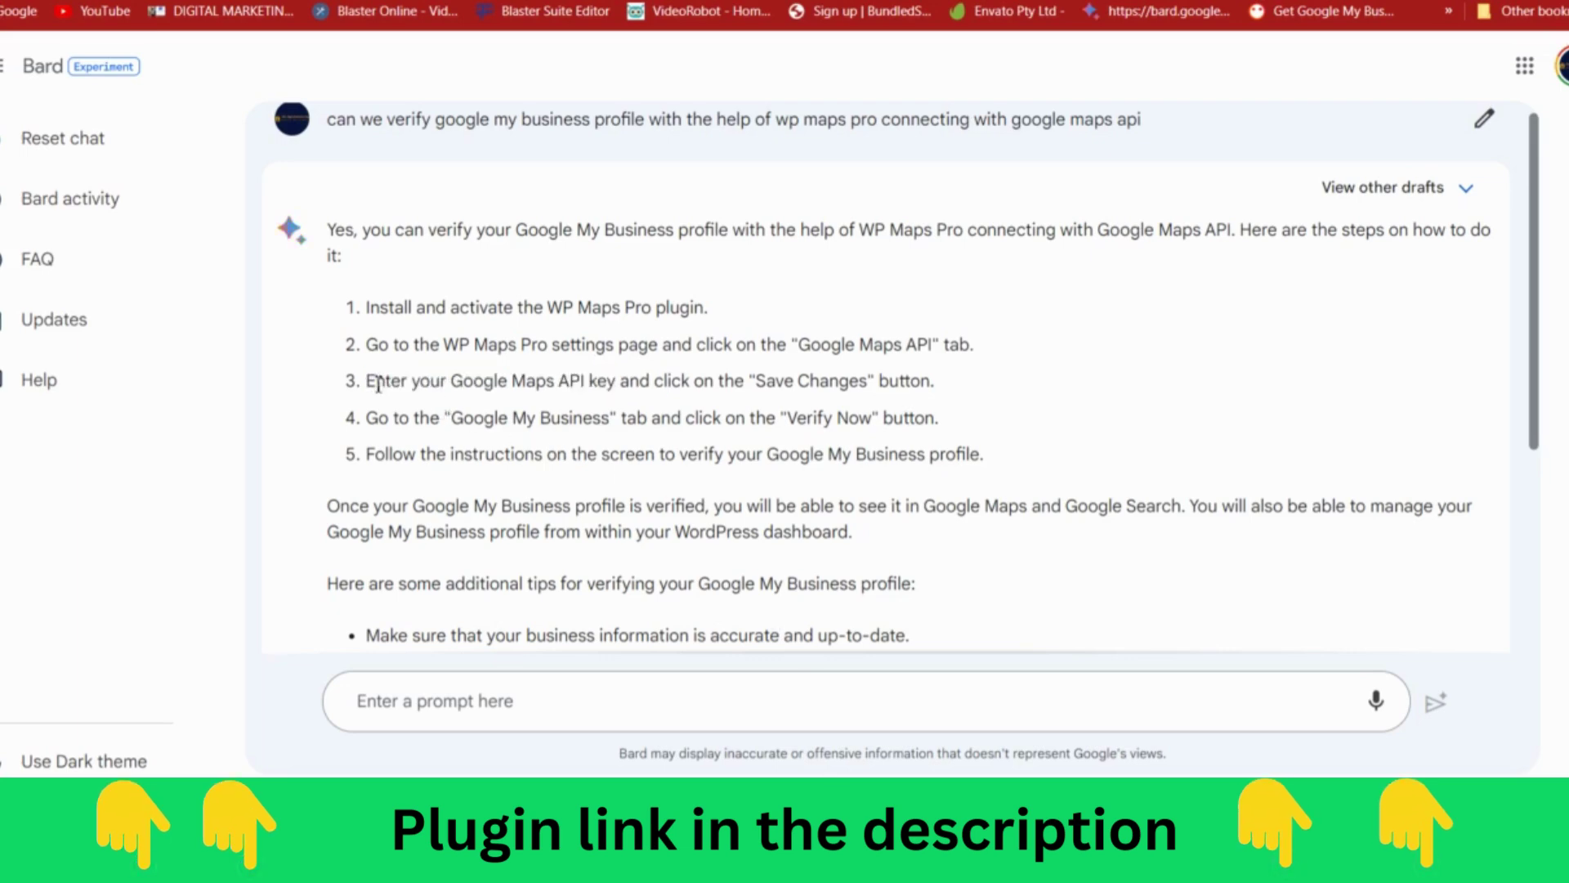
Highlight Bard's step on entering the API key and the Google My Business step.
drag(372, 382, 922, 386)
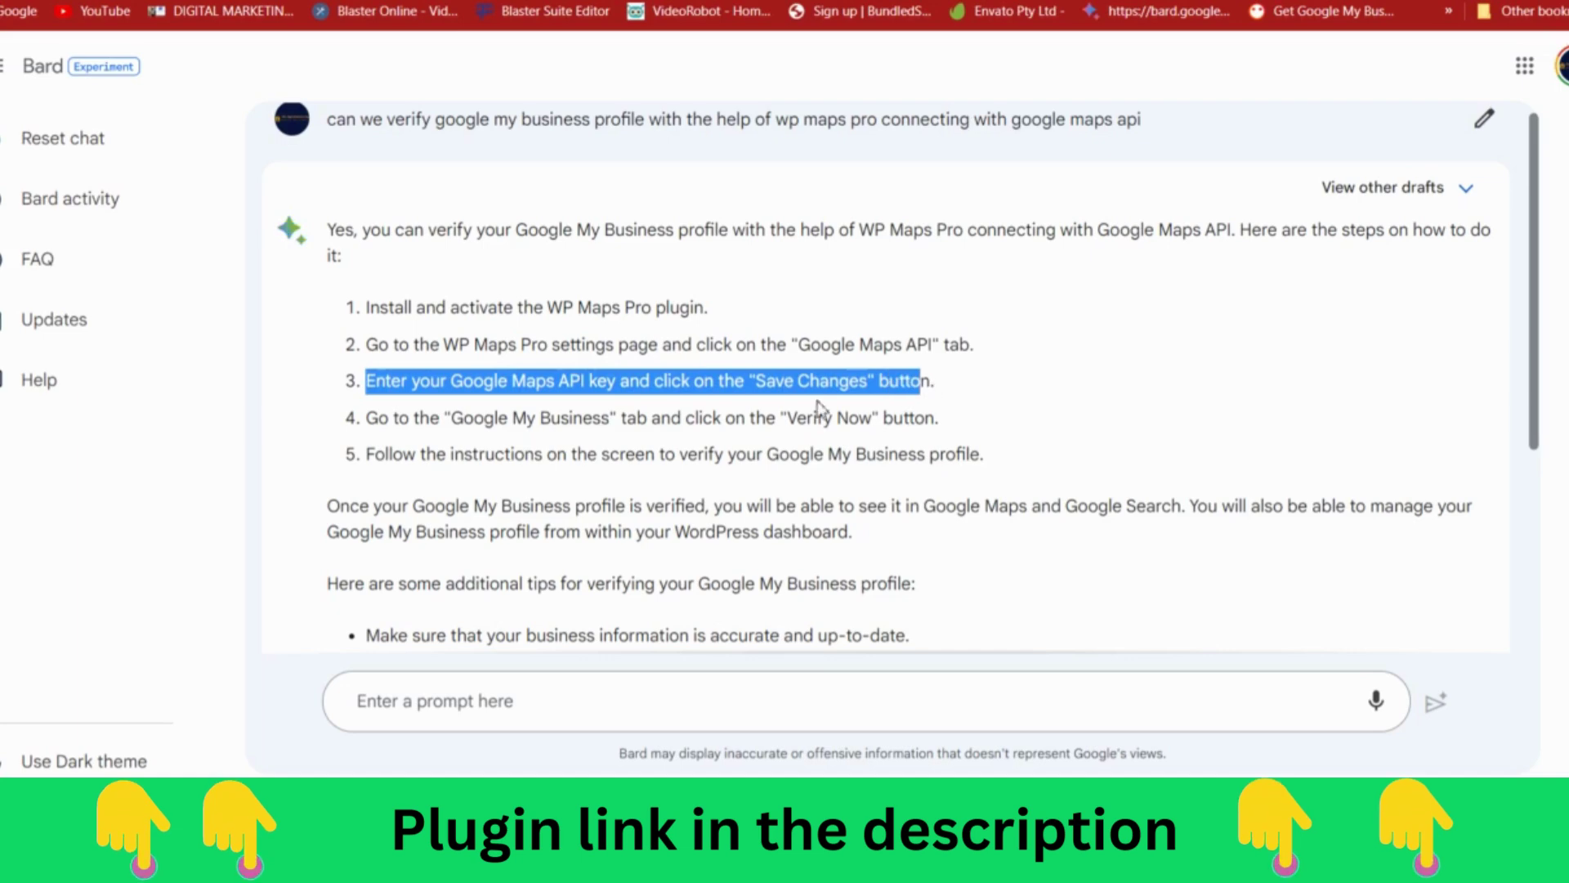
click(514, 419)
drag(451, 418, 616, 428)
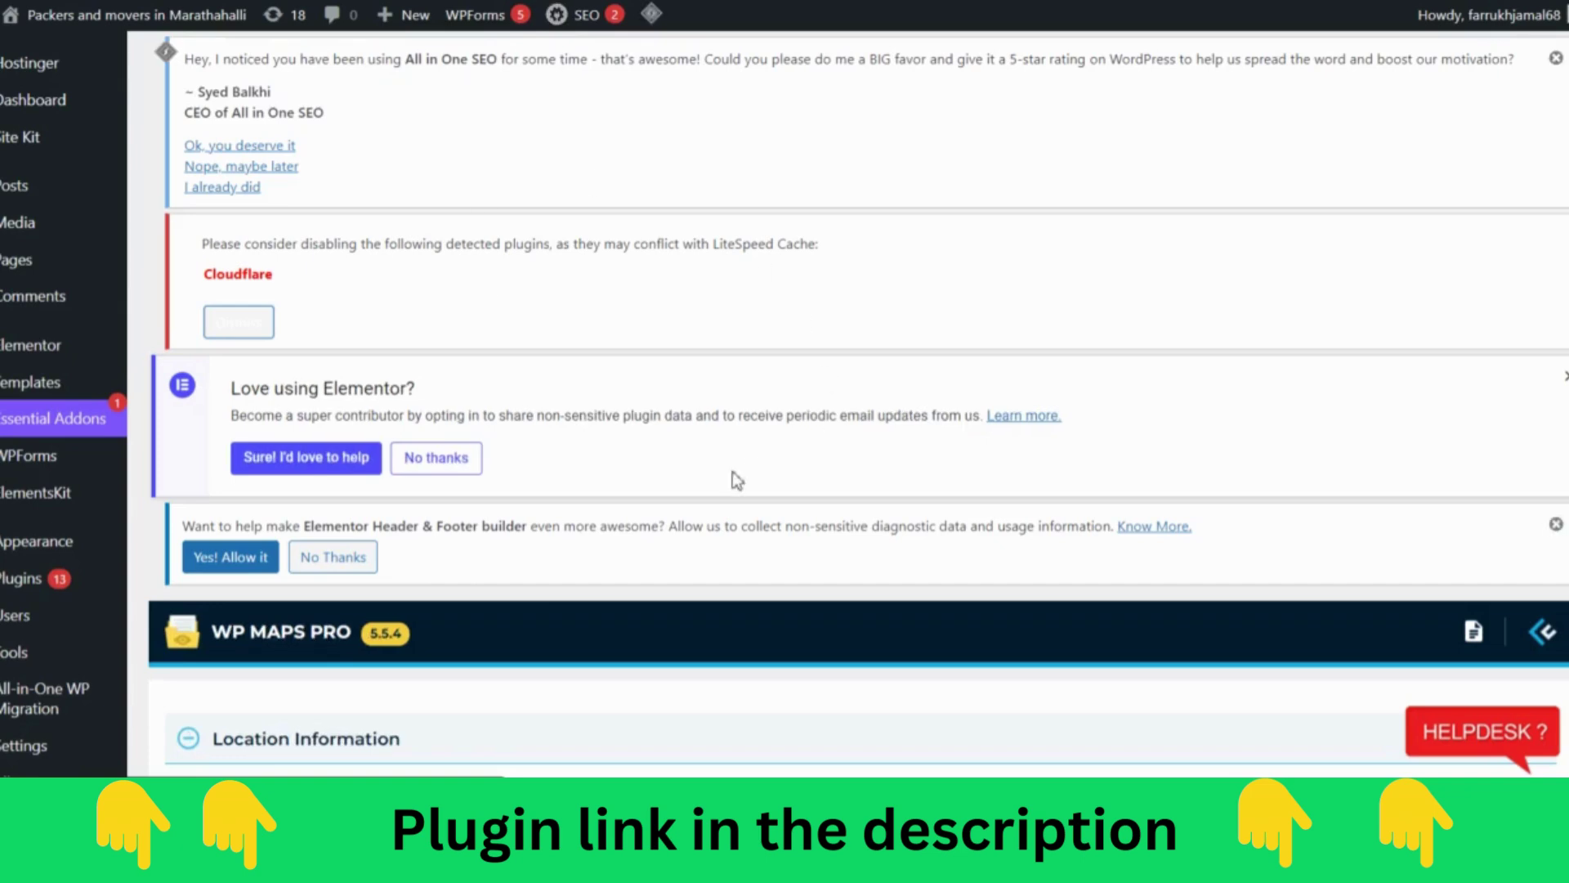
Highlight Nomad Relocation's latitude 12.9550278 and longitude 77.6978611 in Manage Locations.
scroll(760, 437, down, 5)
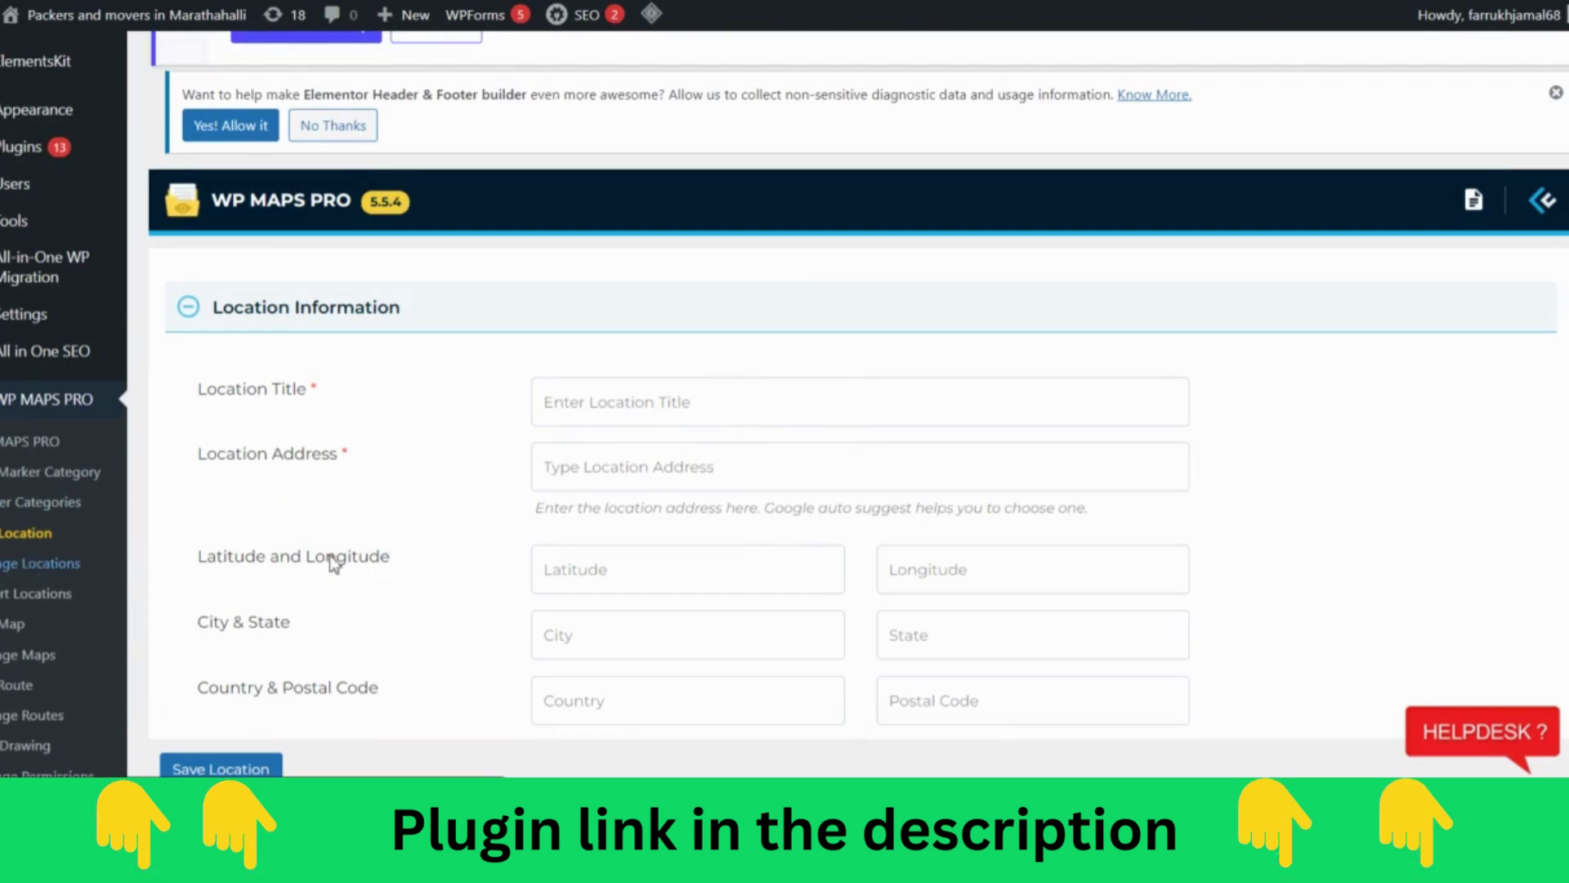
scroll(540, 514, down, 4)
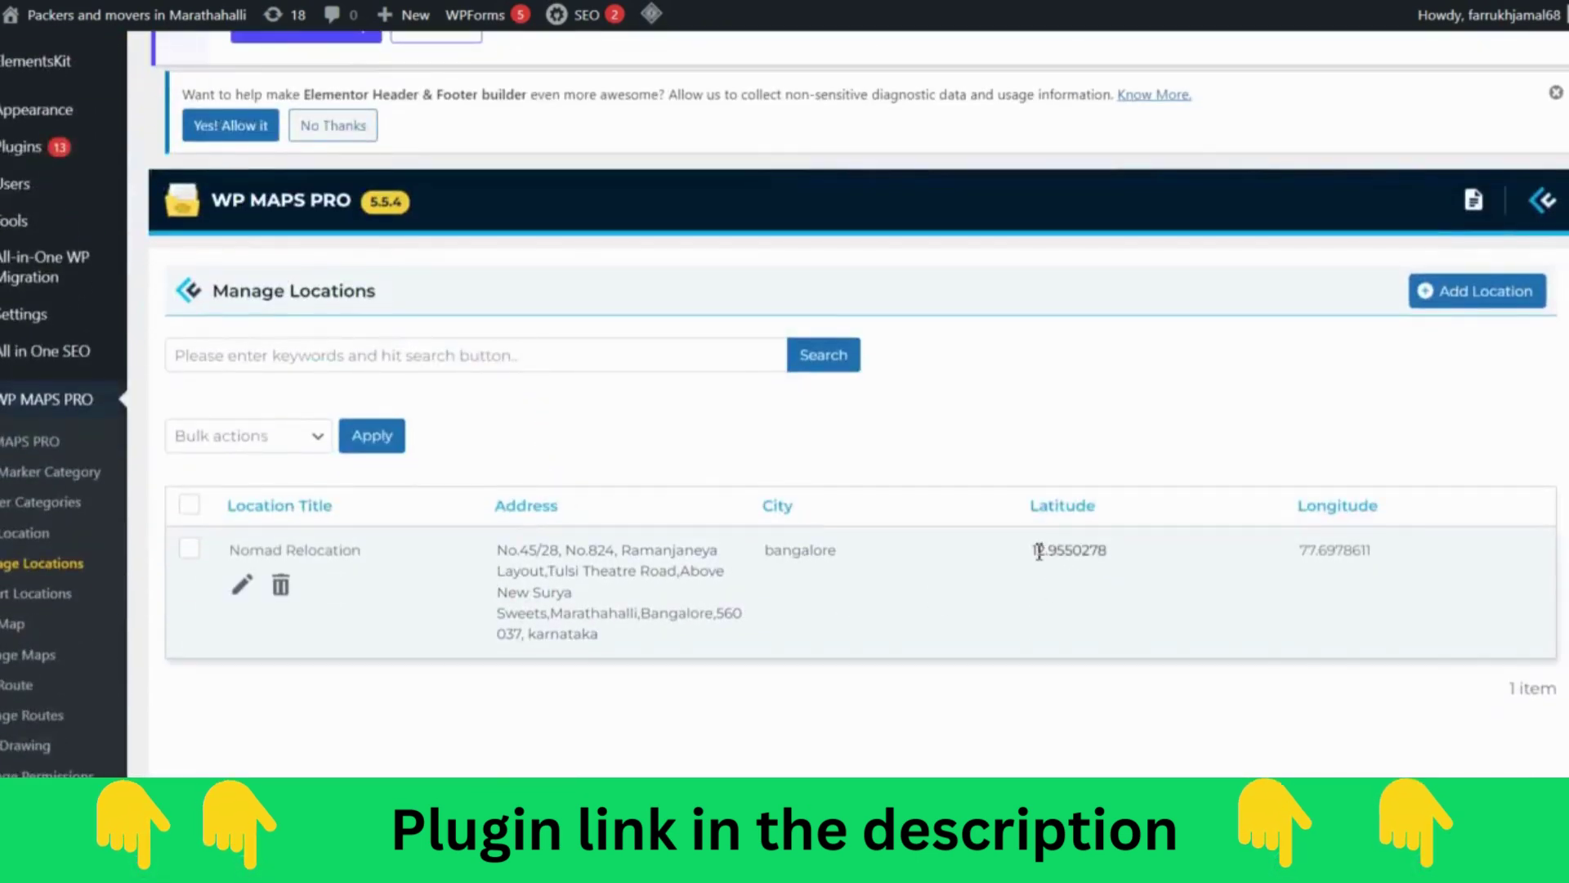
drag(1038, 550, 1112, 558)
drag(1300, 550, 1397, 556)
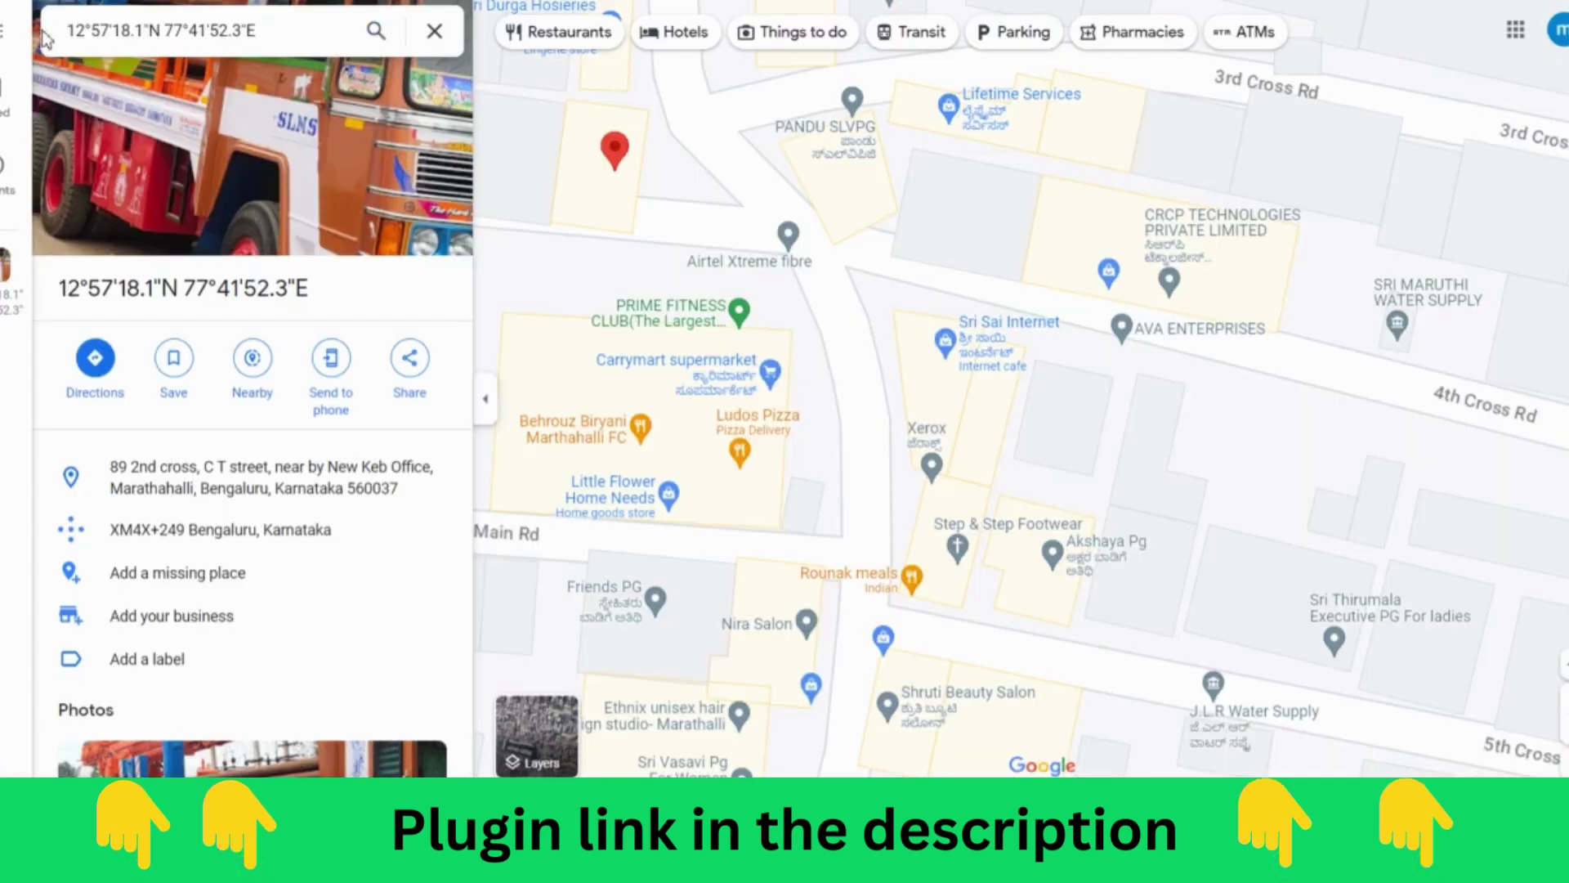
Choose 'Add your business' at the pinned Marathahalli spot on Google Maps.
click(4, 30)
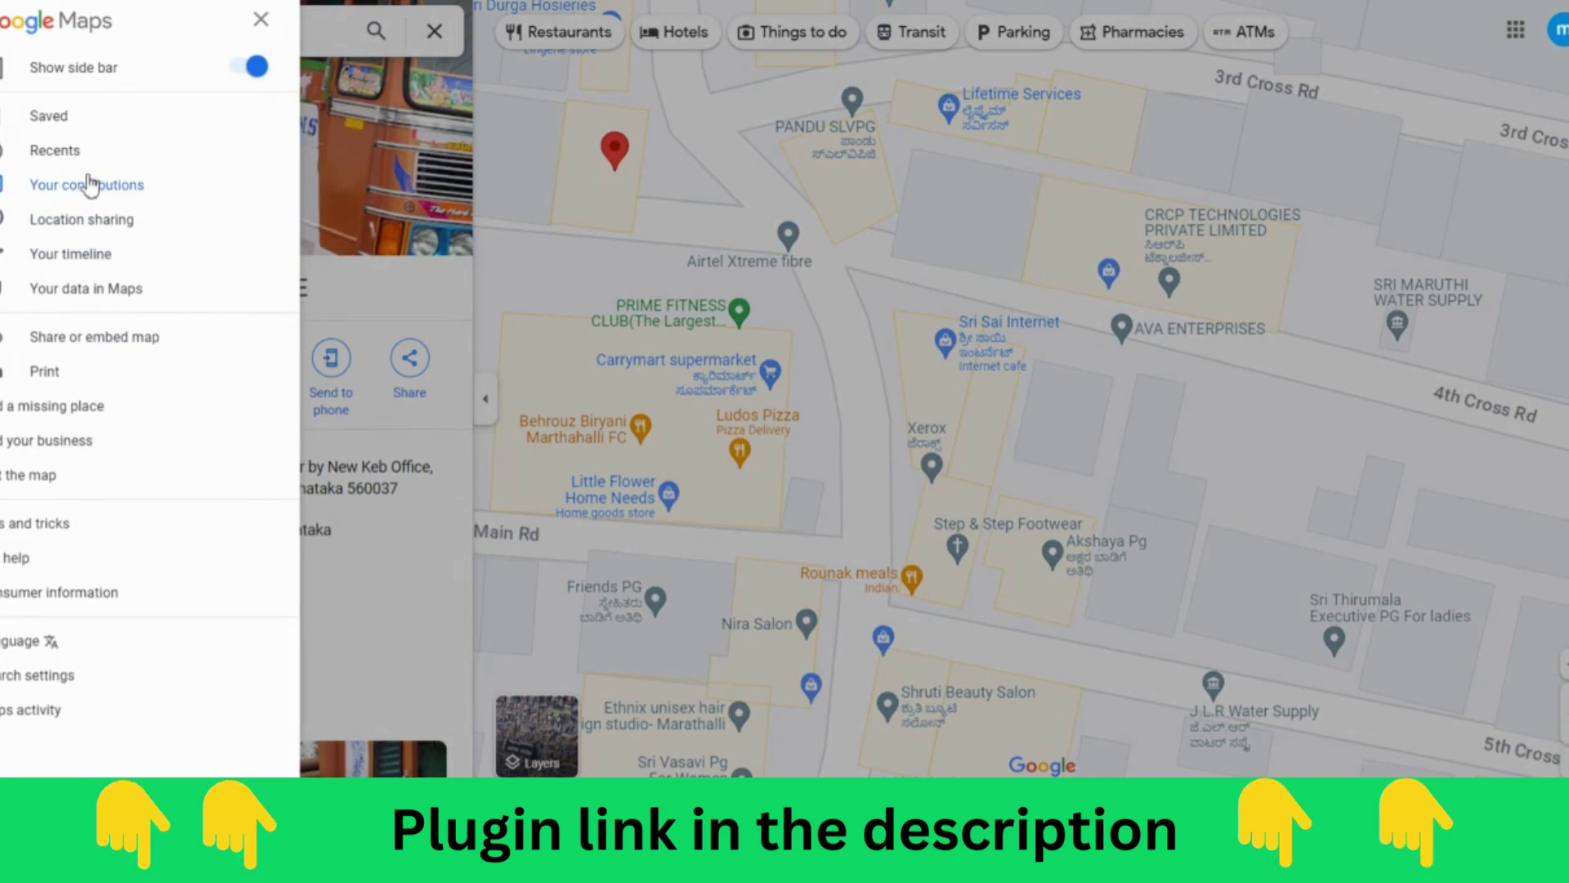
click(591, 291)
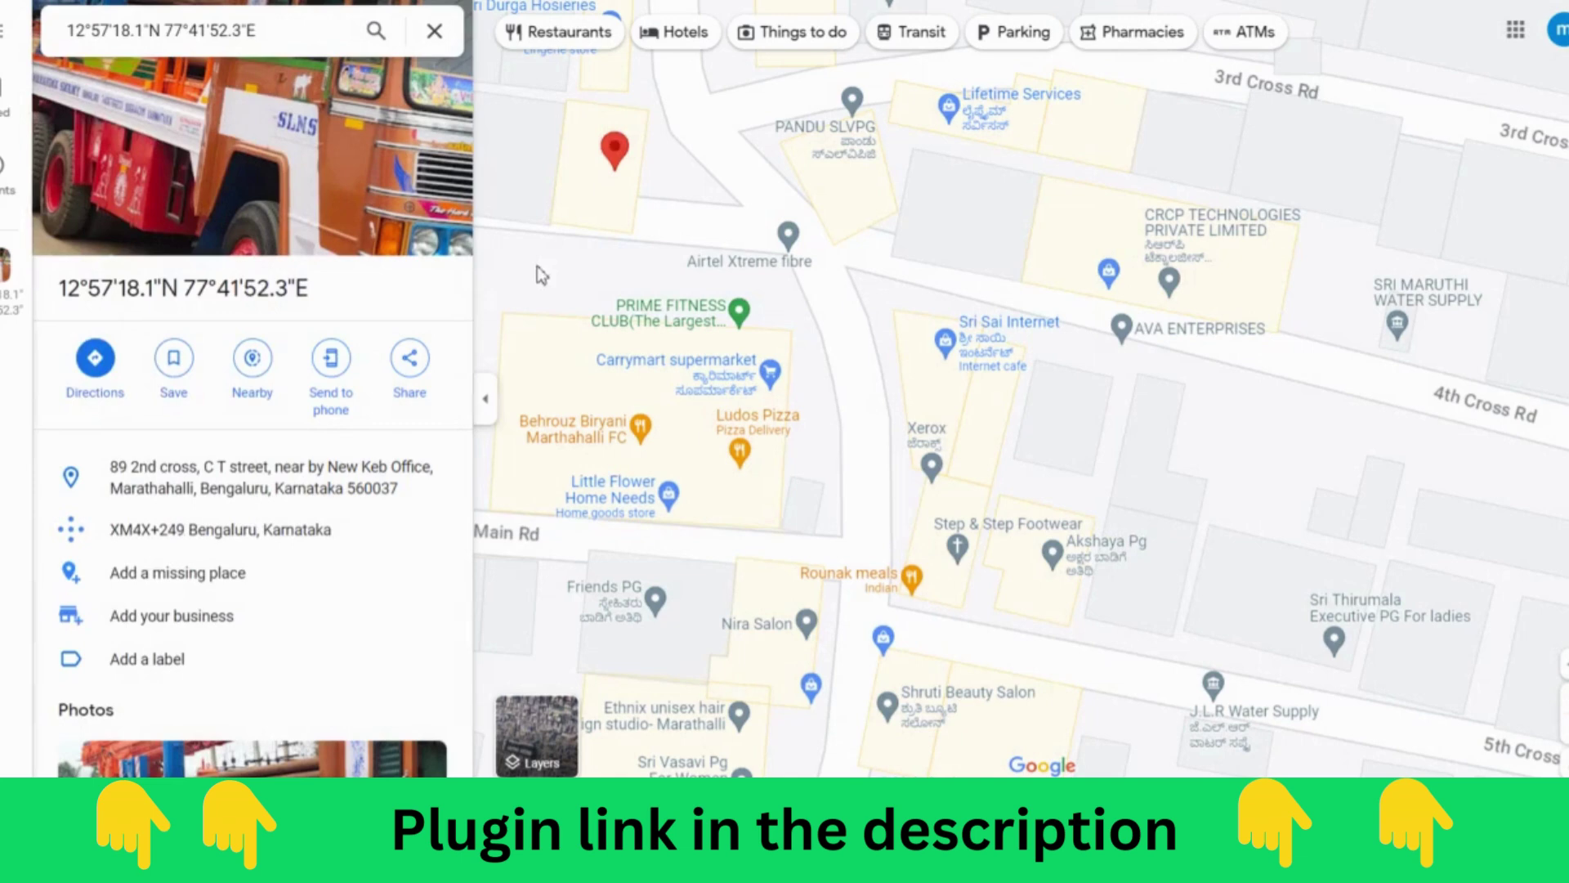
right_click(621, 218)
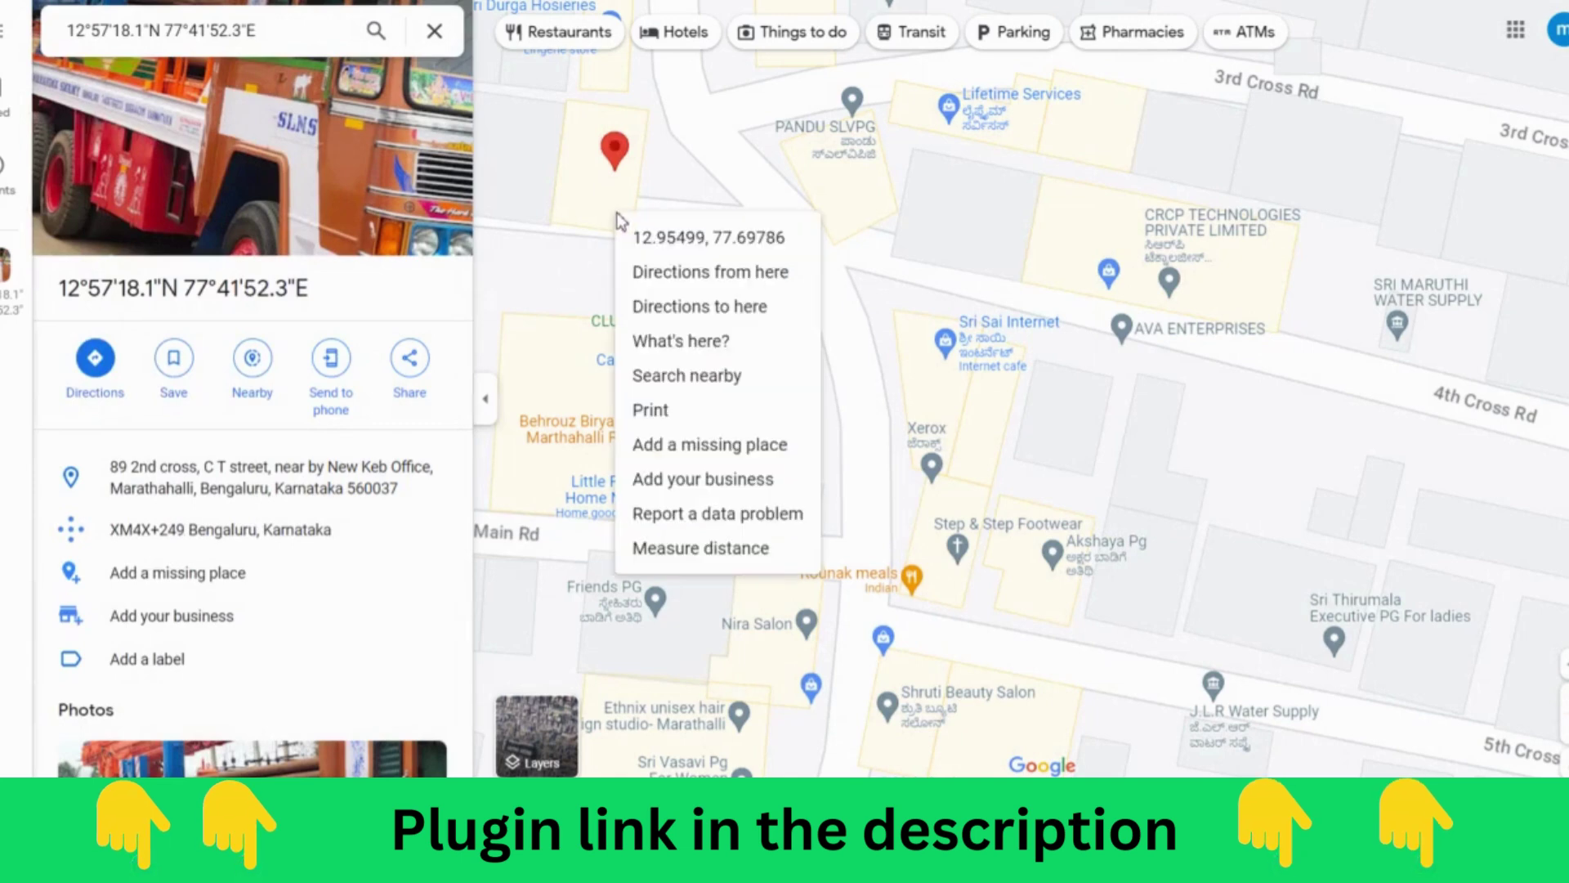
click(696, 489)
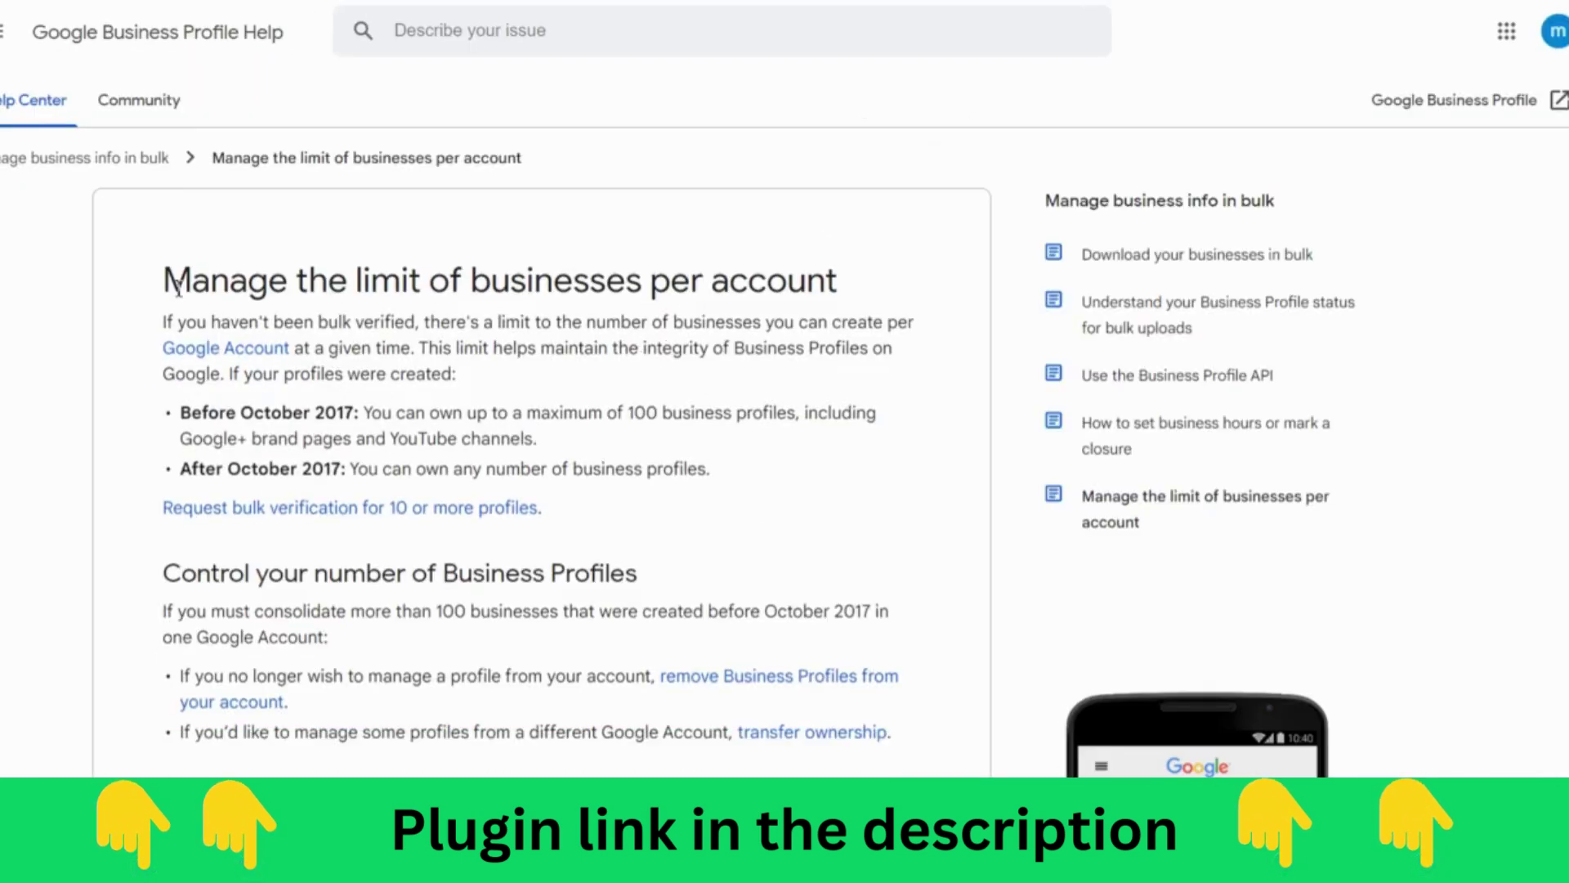
Highlight the 'Manage the limit of businesses per account' heading in the Business Profile help article.
drag(164, 281, 789, 298)
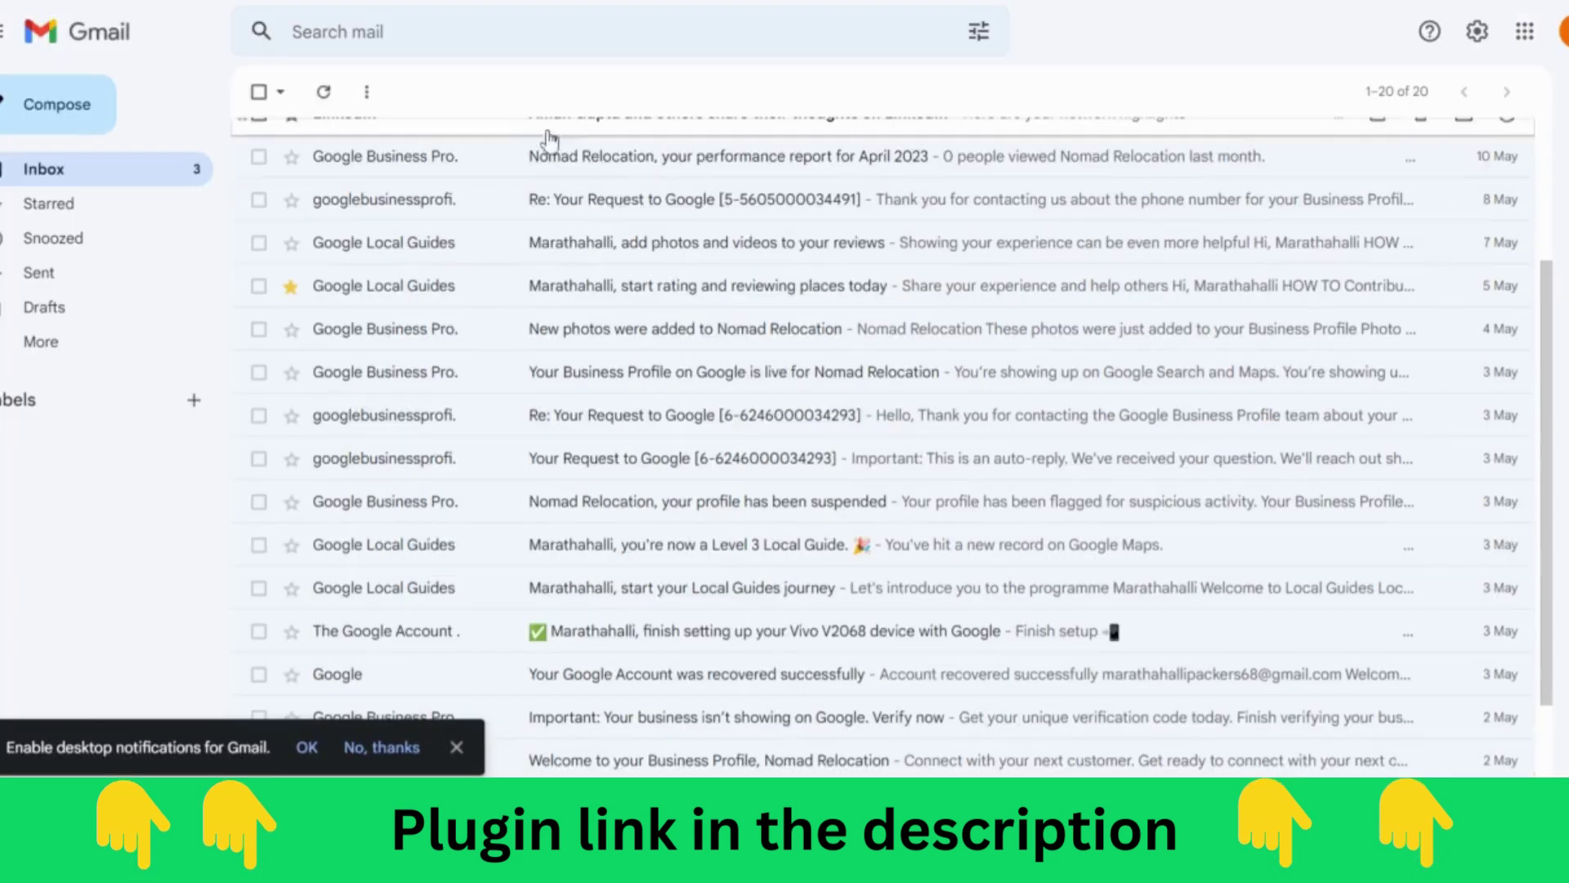
scroll(511, 249, up, 3)
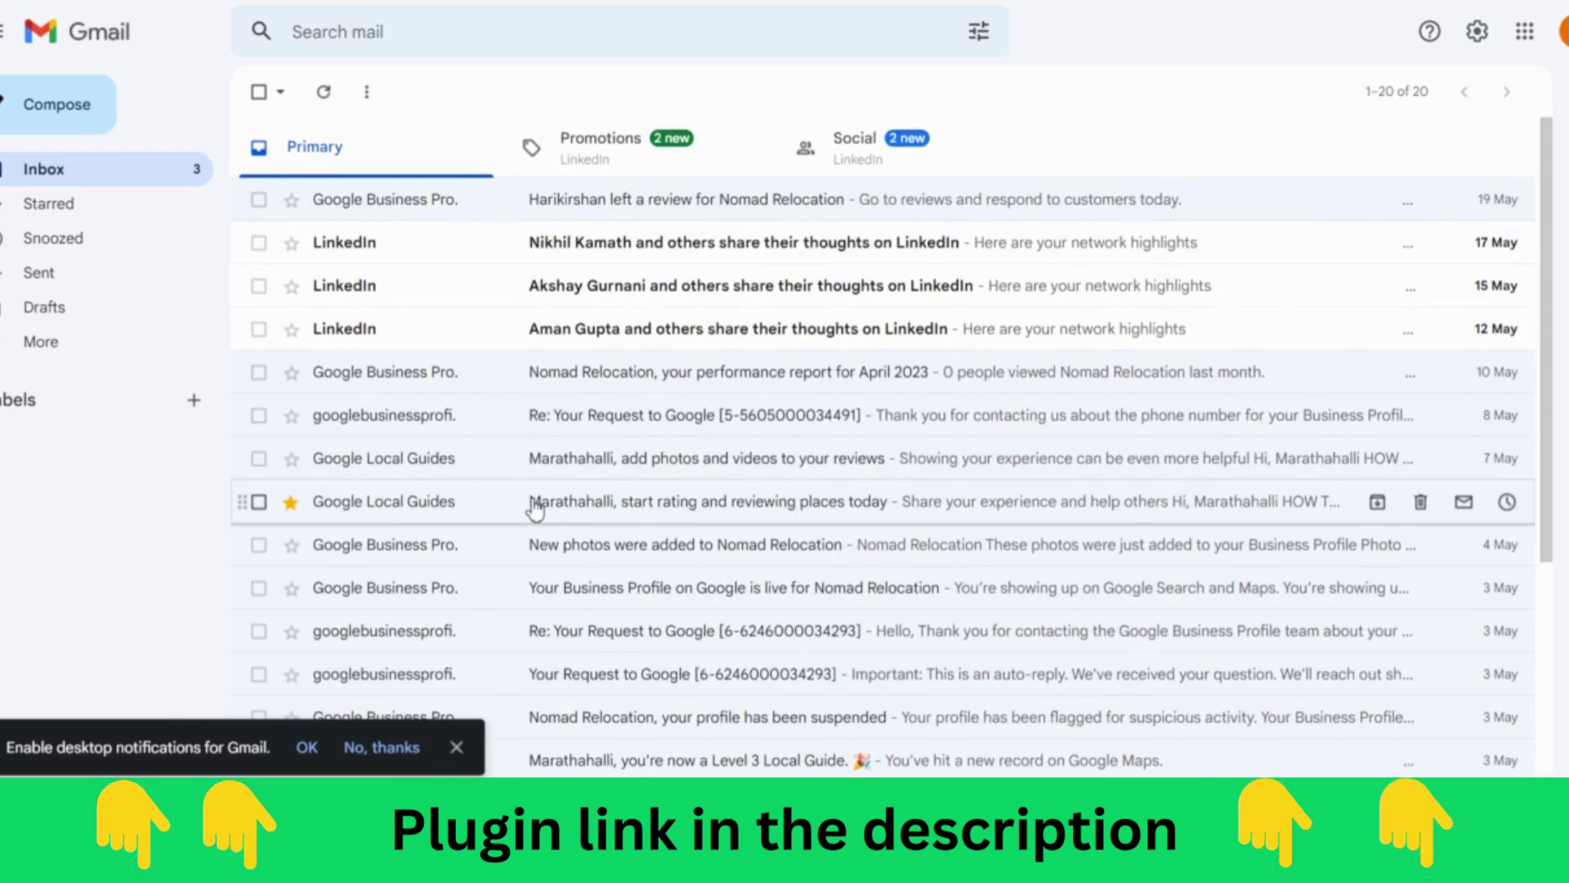
scroll(533, 507, down, 1)
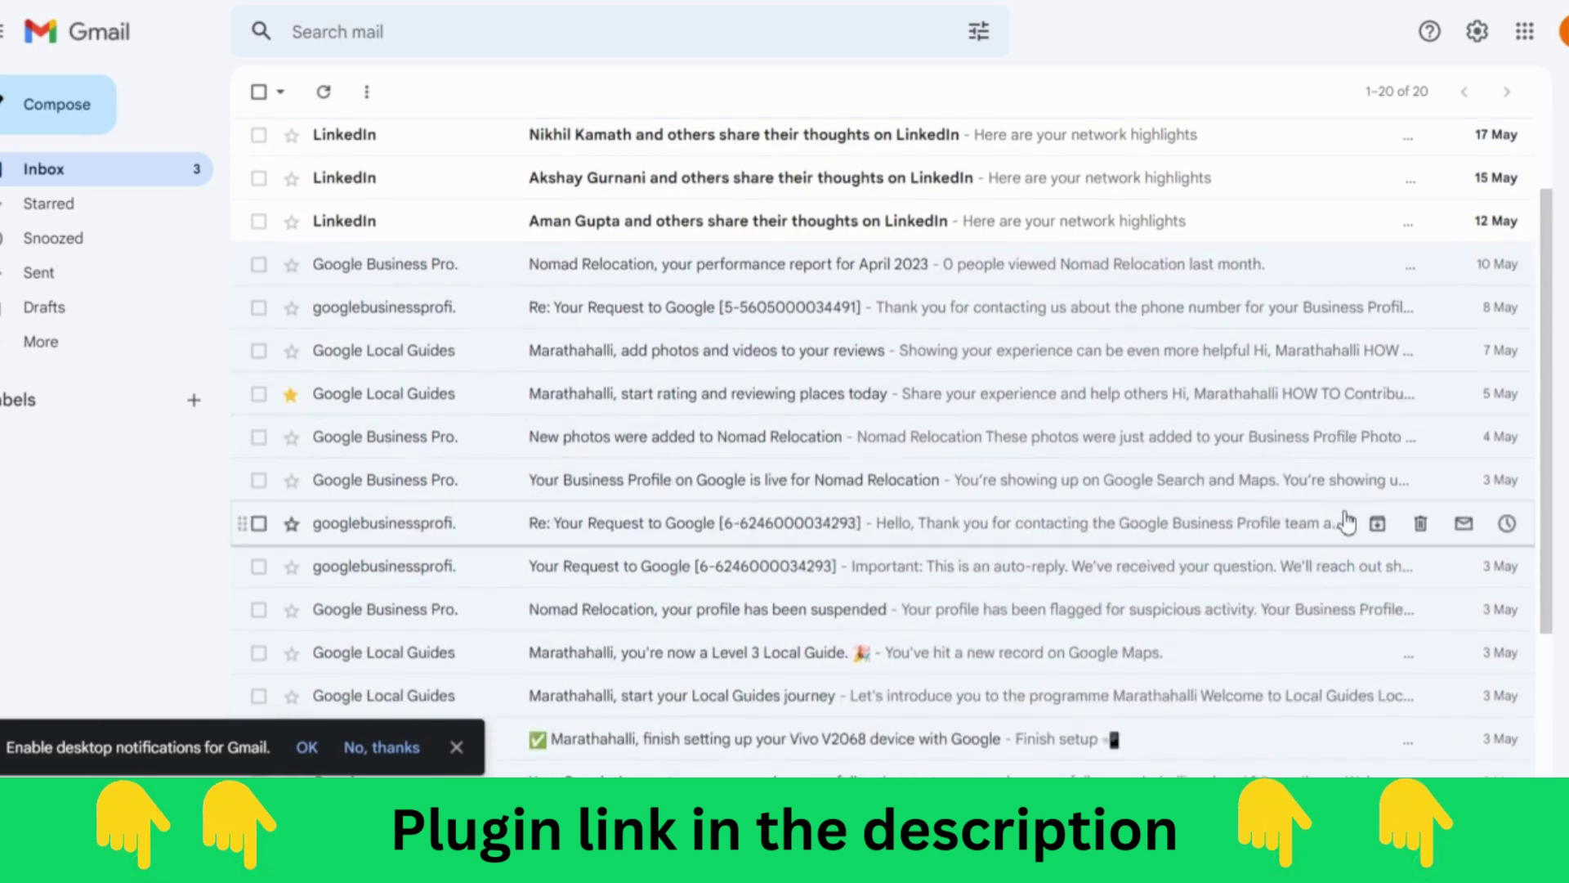
click(536, 525)
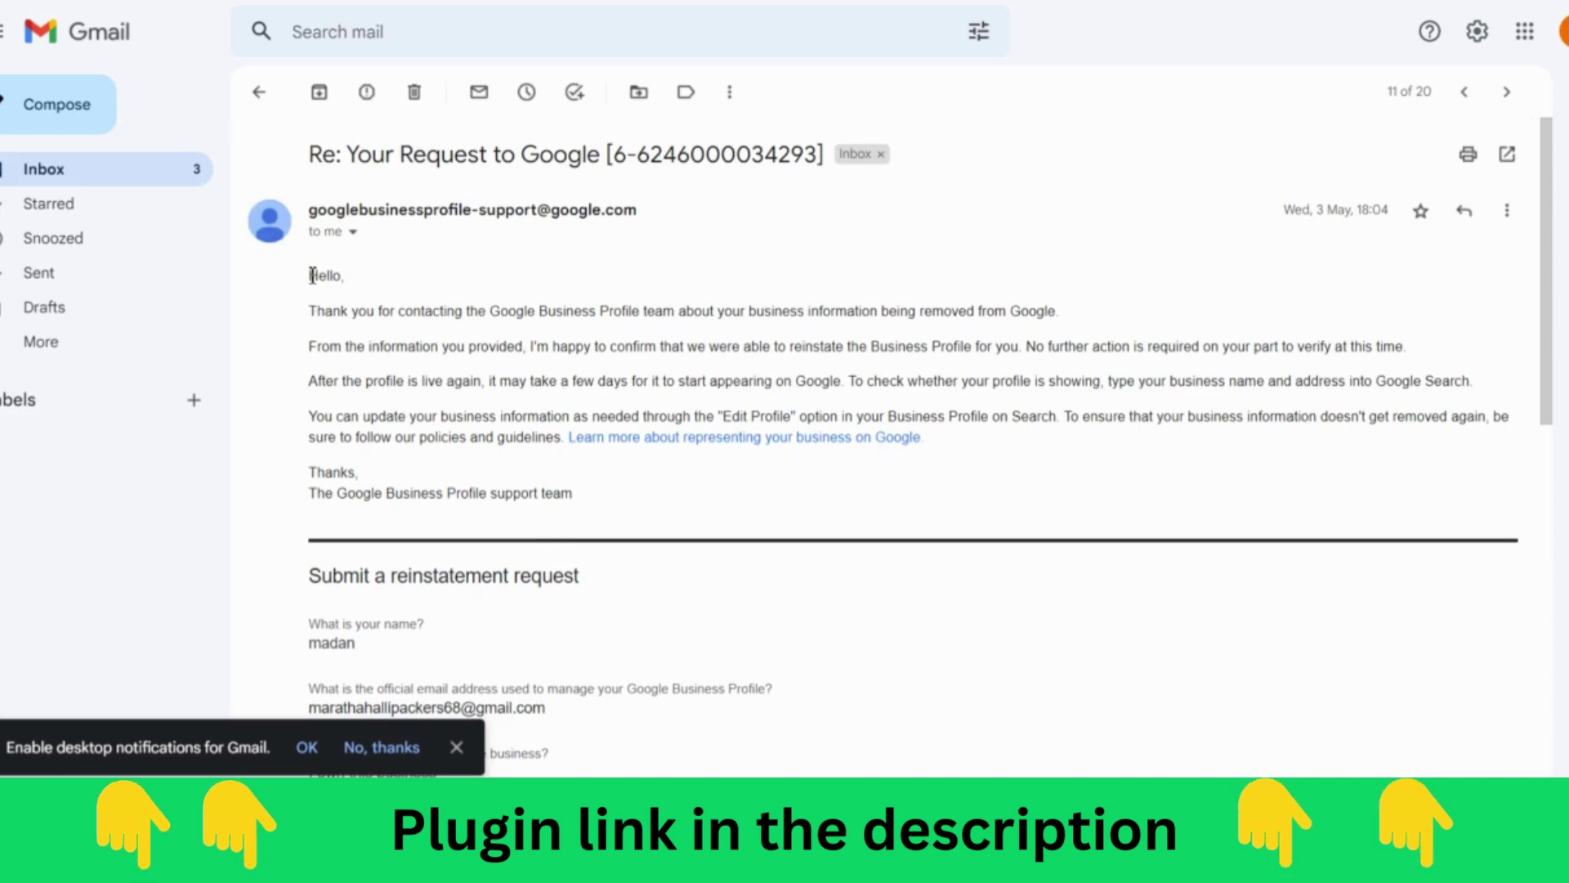
drag(342, 311, 1054, 316)
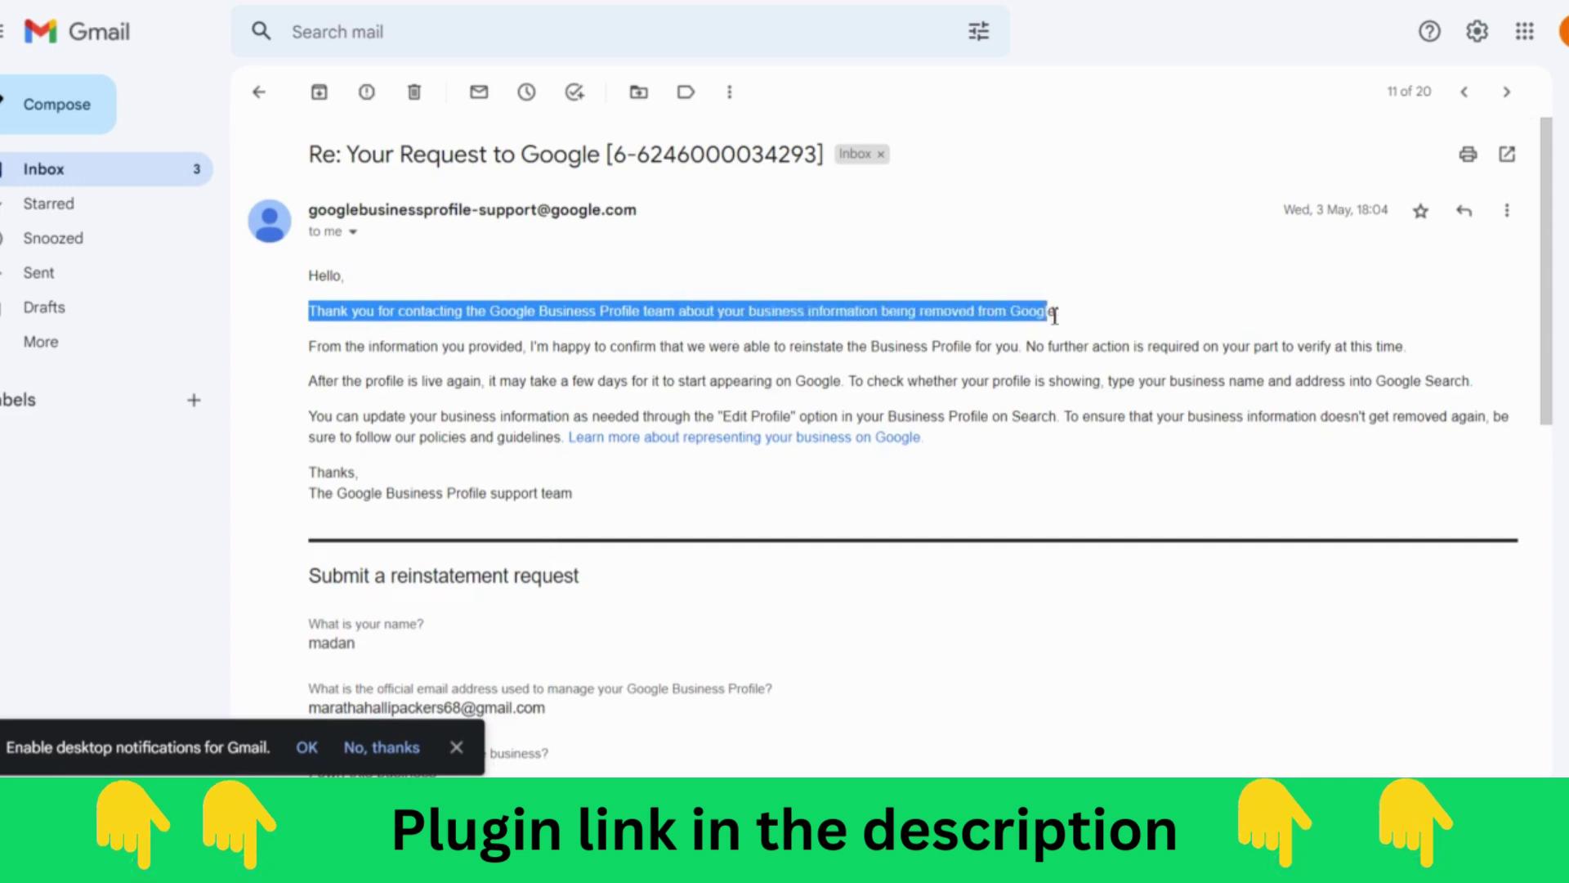
drag(311, 346, 533, 353)
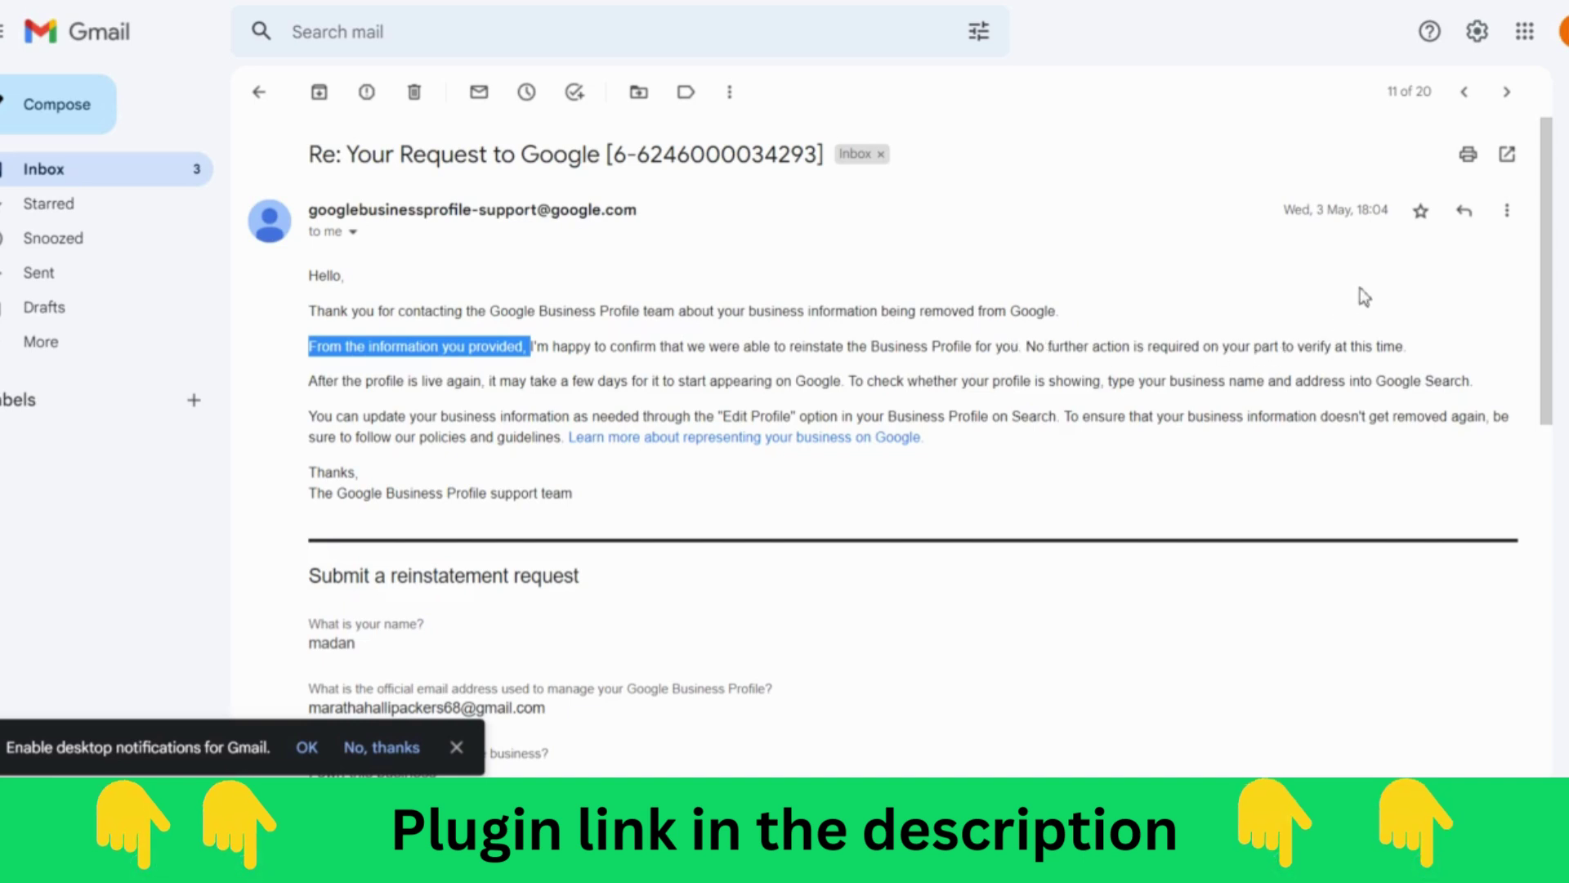
drag(1283, 211, 1355, 213)
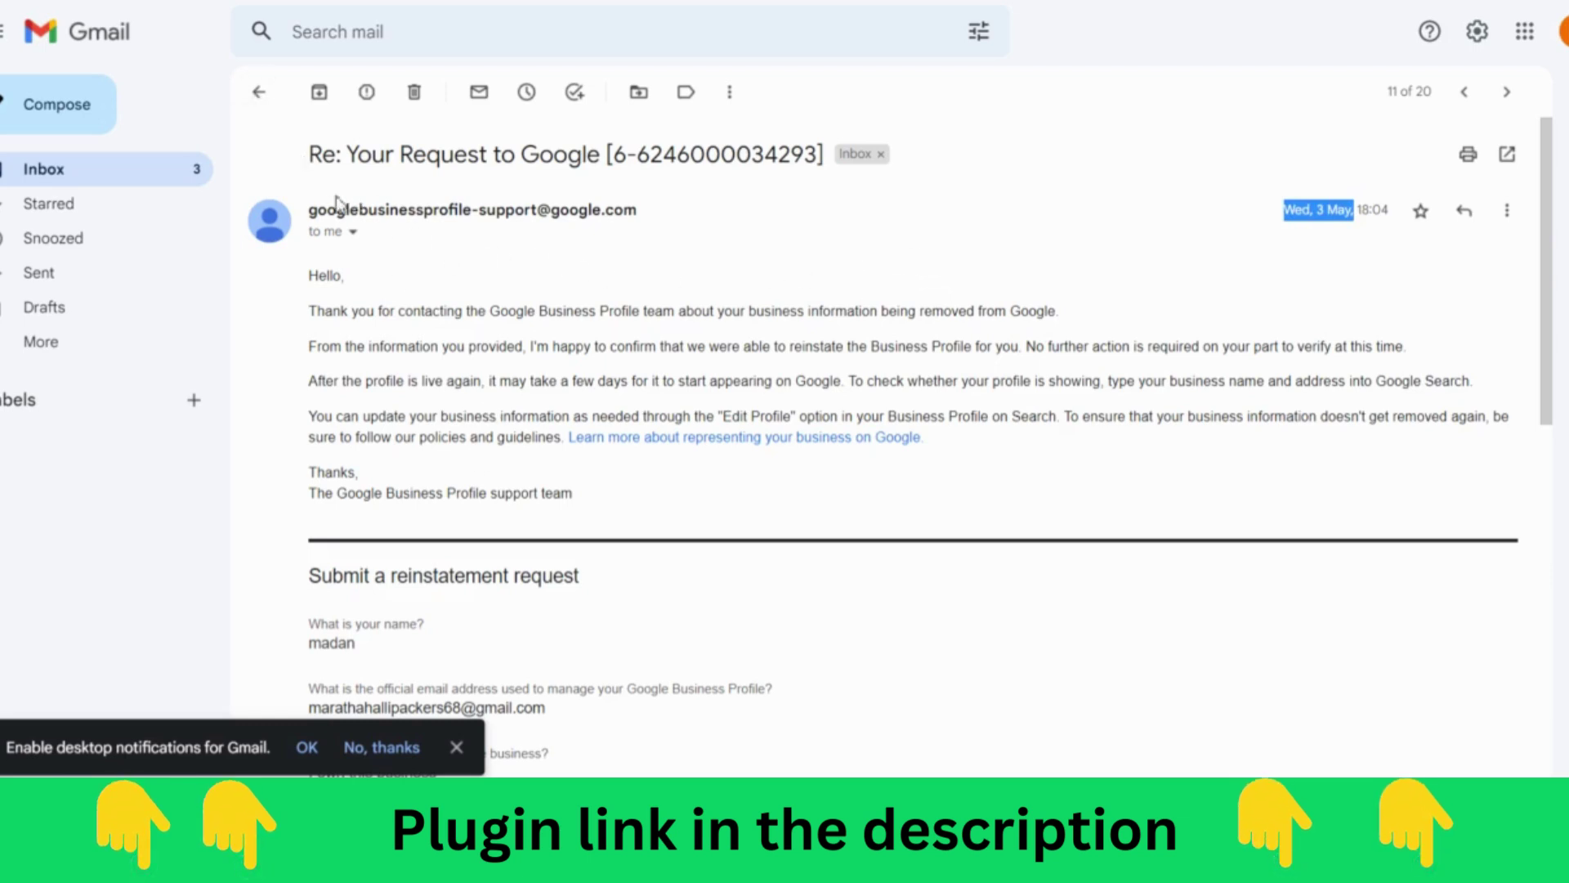
click(260, 97)
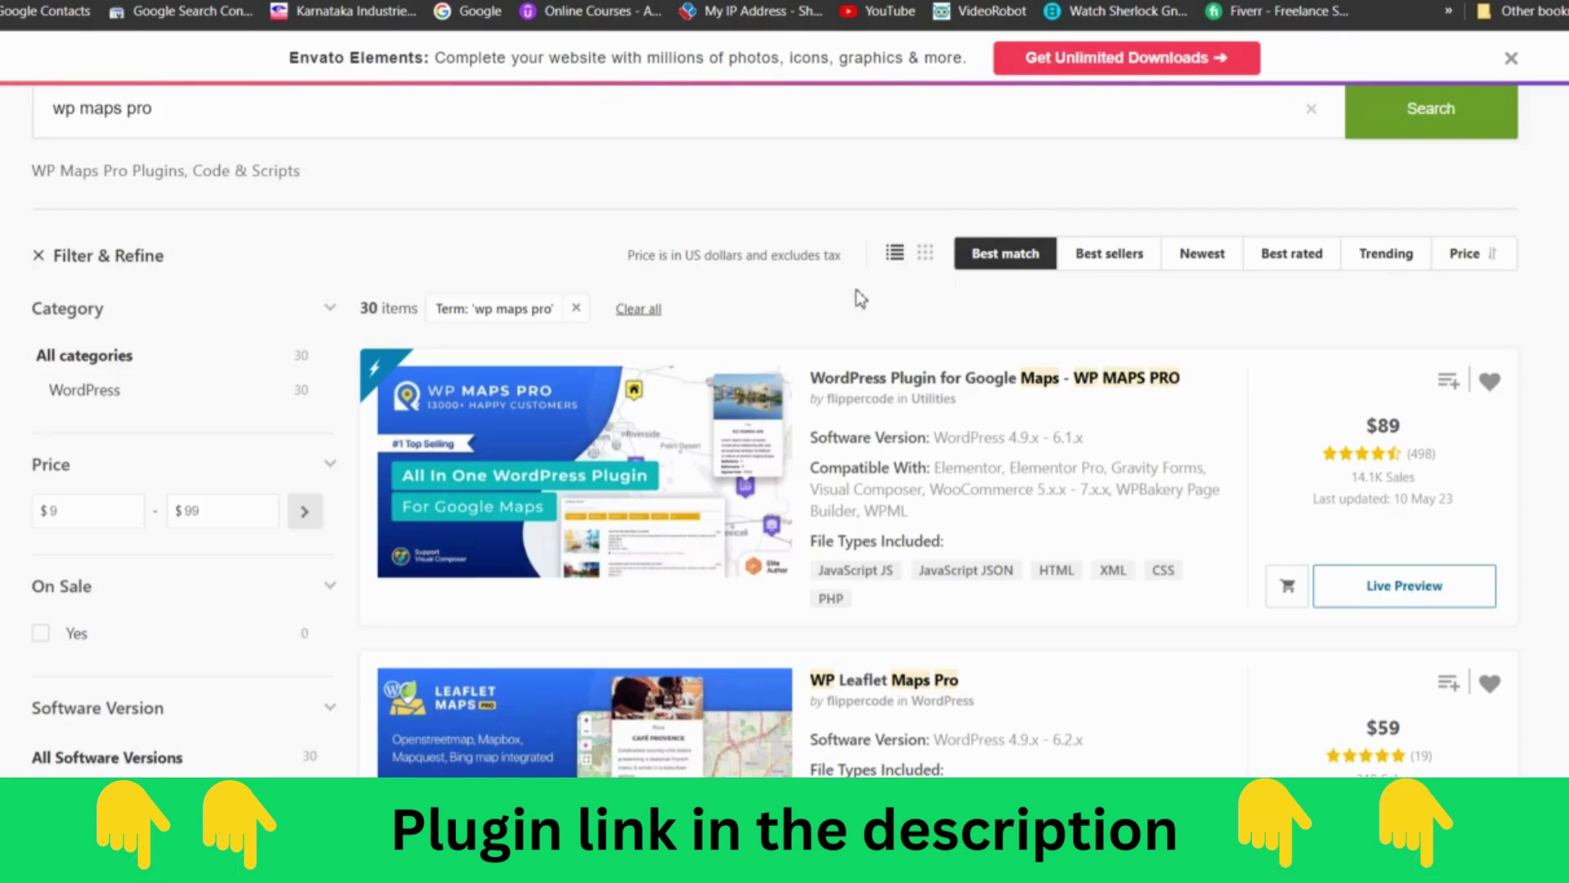
Highlight the WP MAPS PRO product title and the $89 license box.
scroll(863, 286, down, 1)
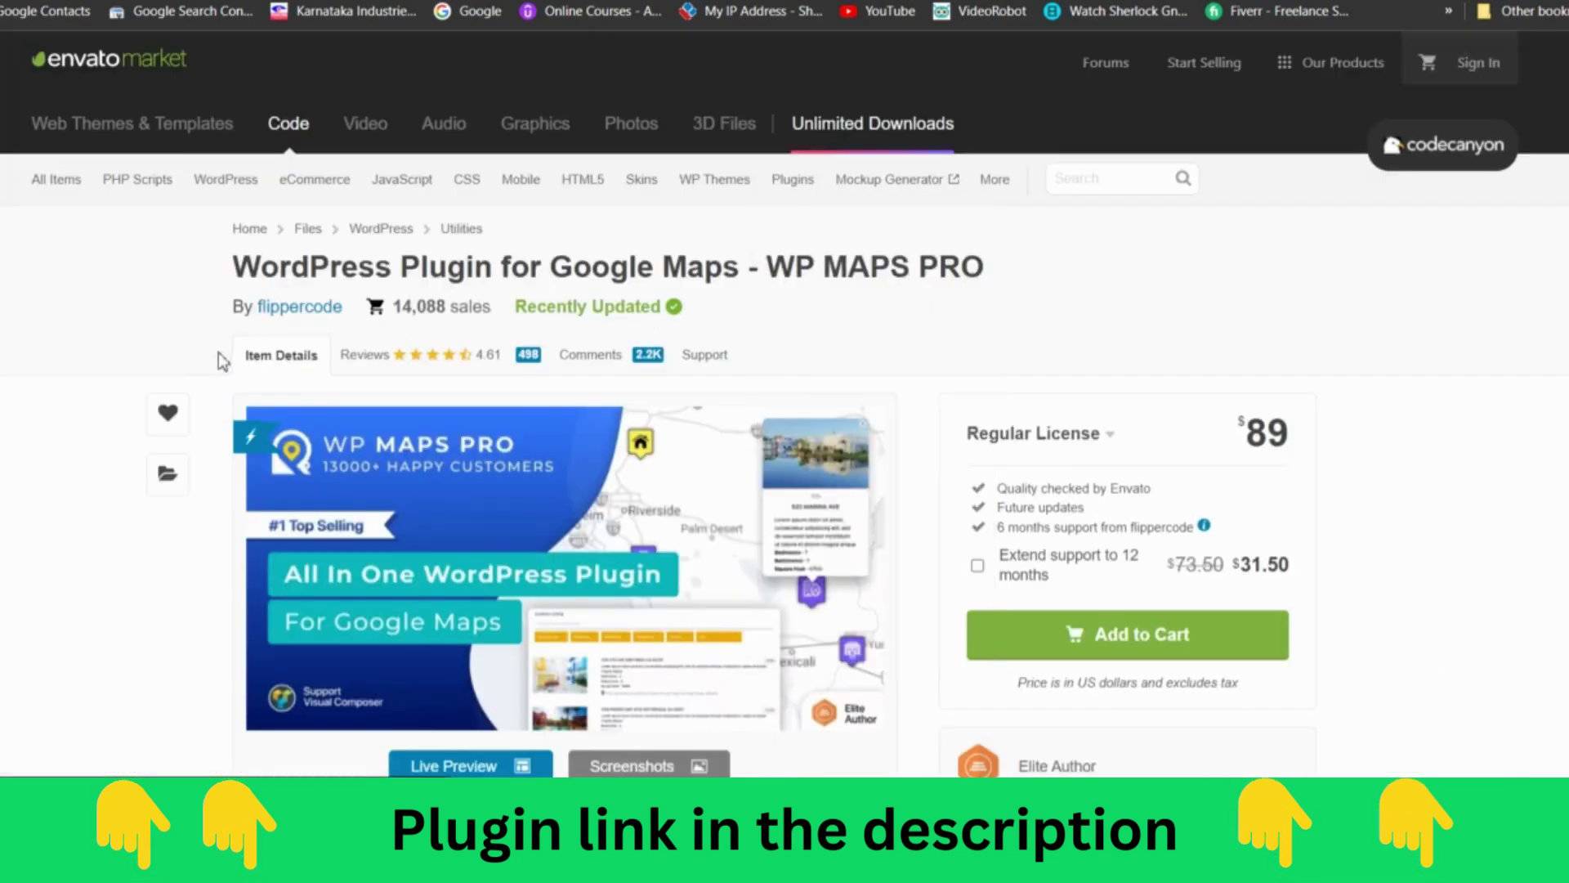
scroll(217, 245, down, 2)
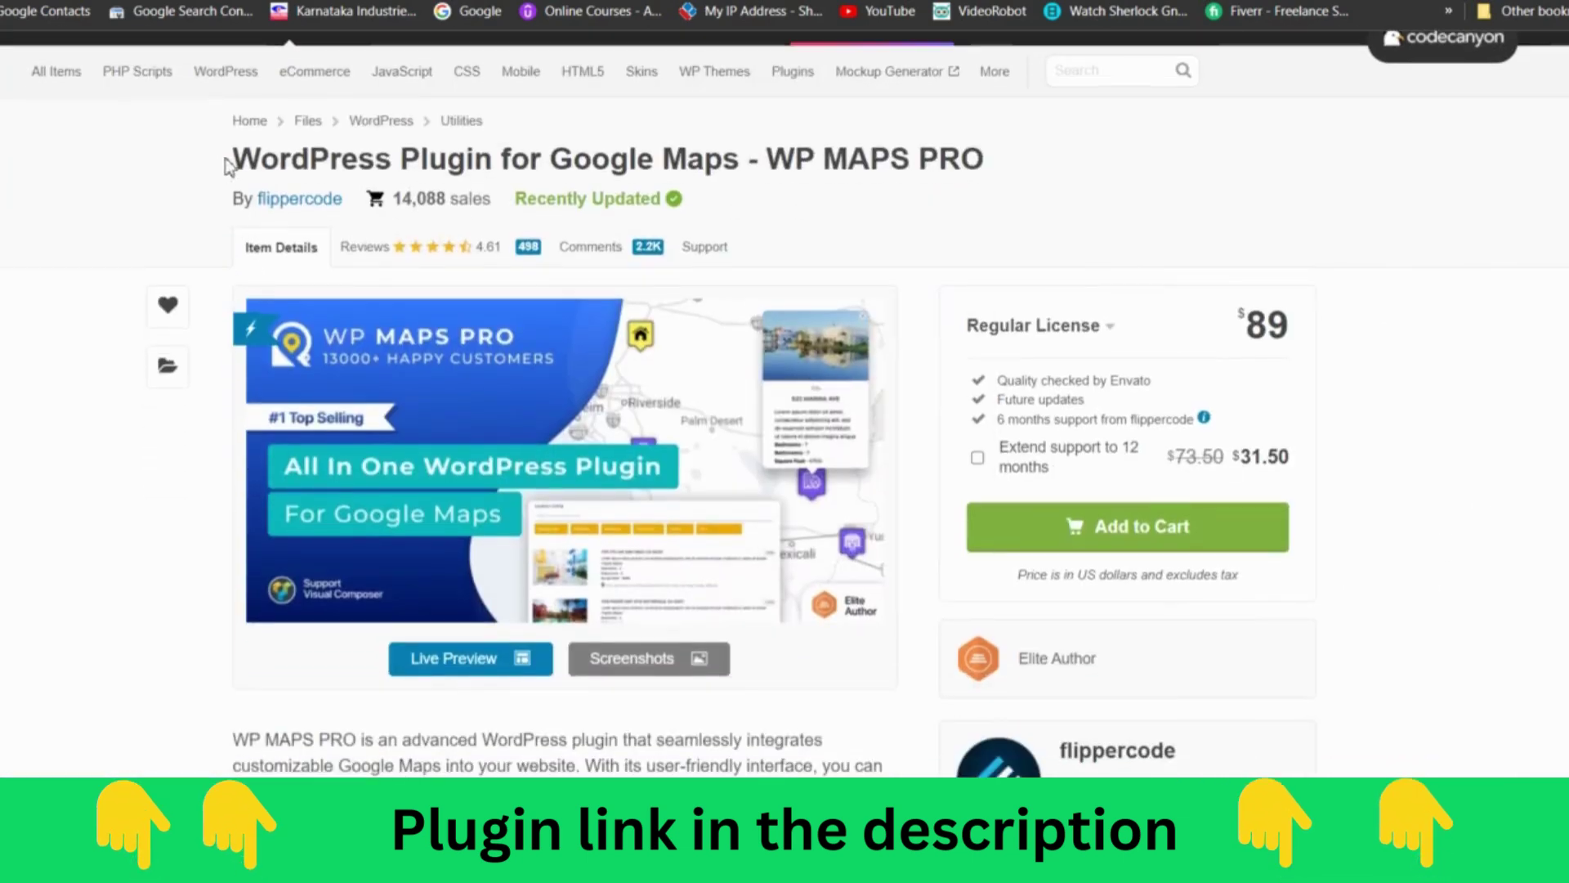
drag(227, 164, 994, 165)
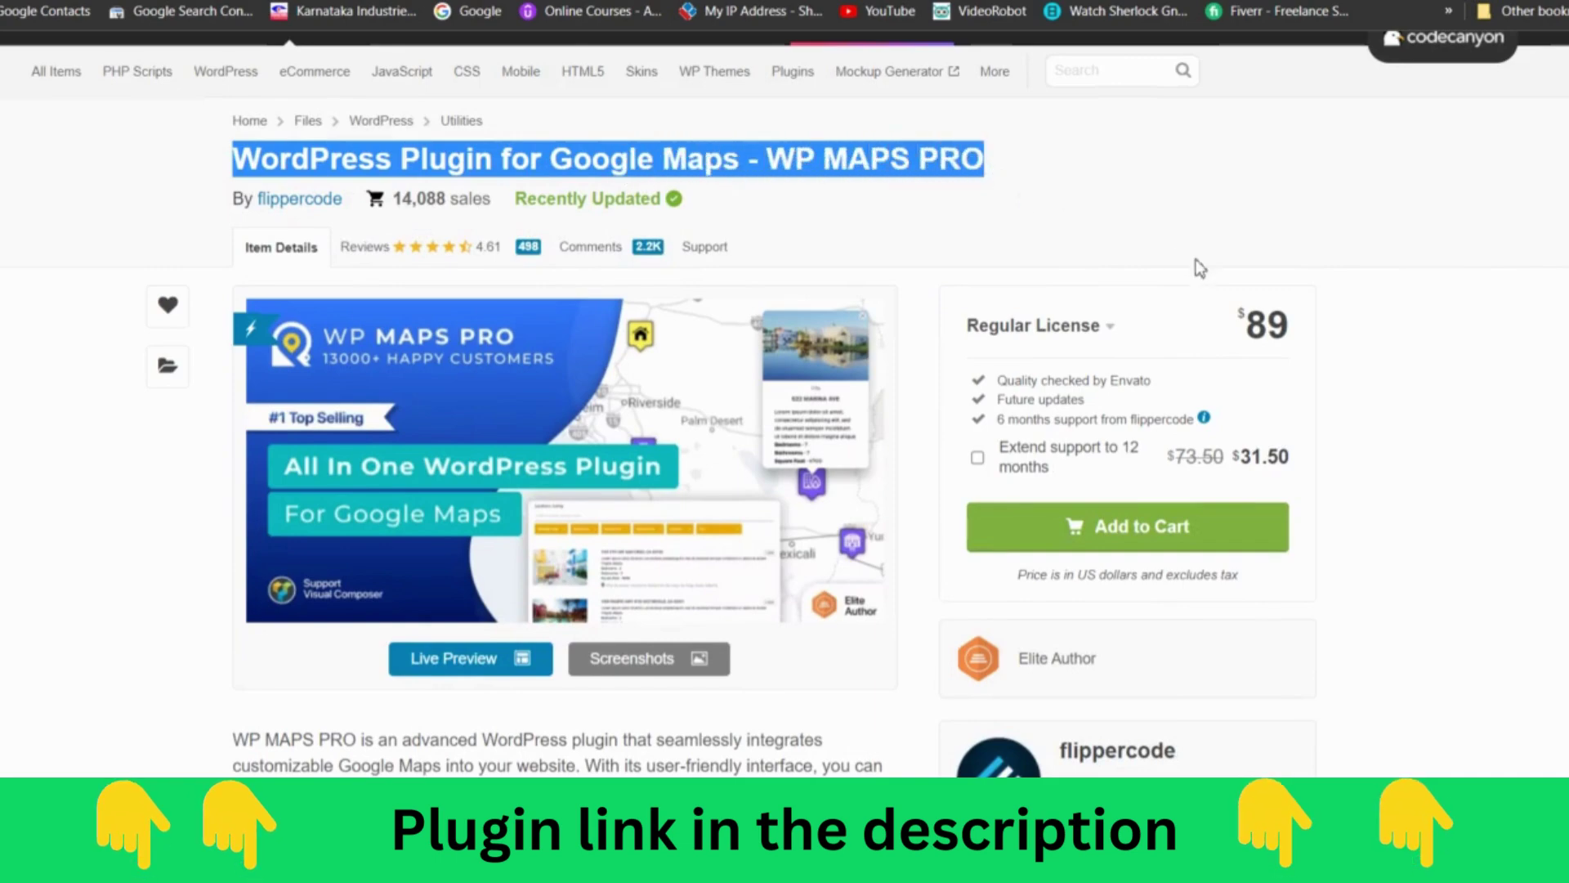
drag(1267, 323, 1291, 326)
click(1320, 274)
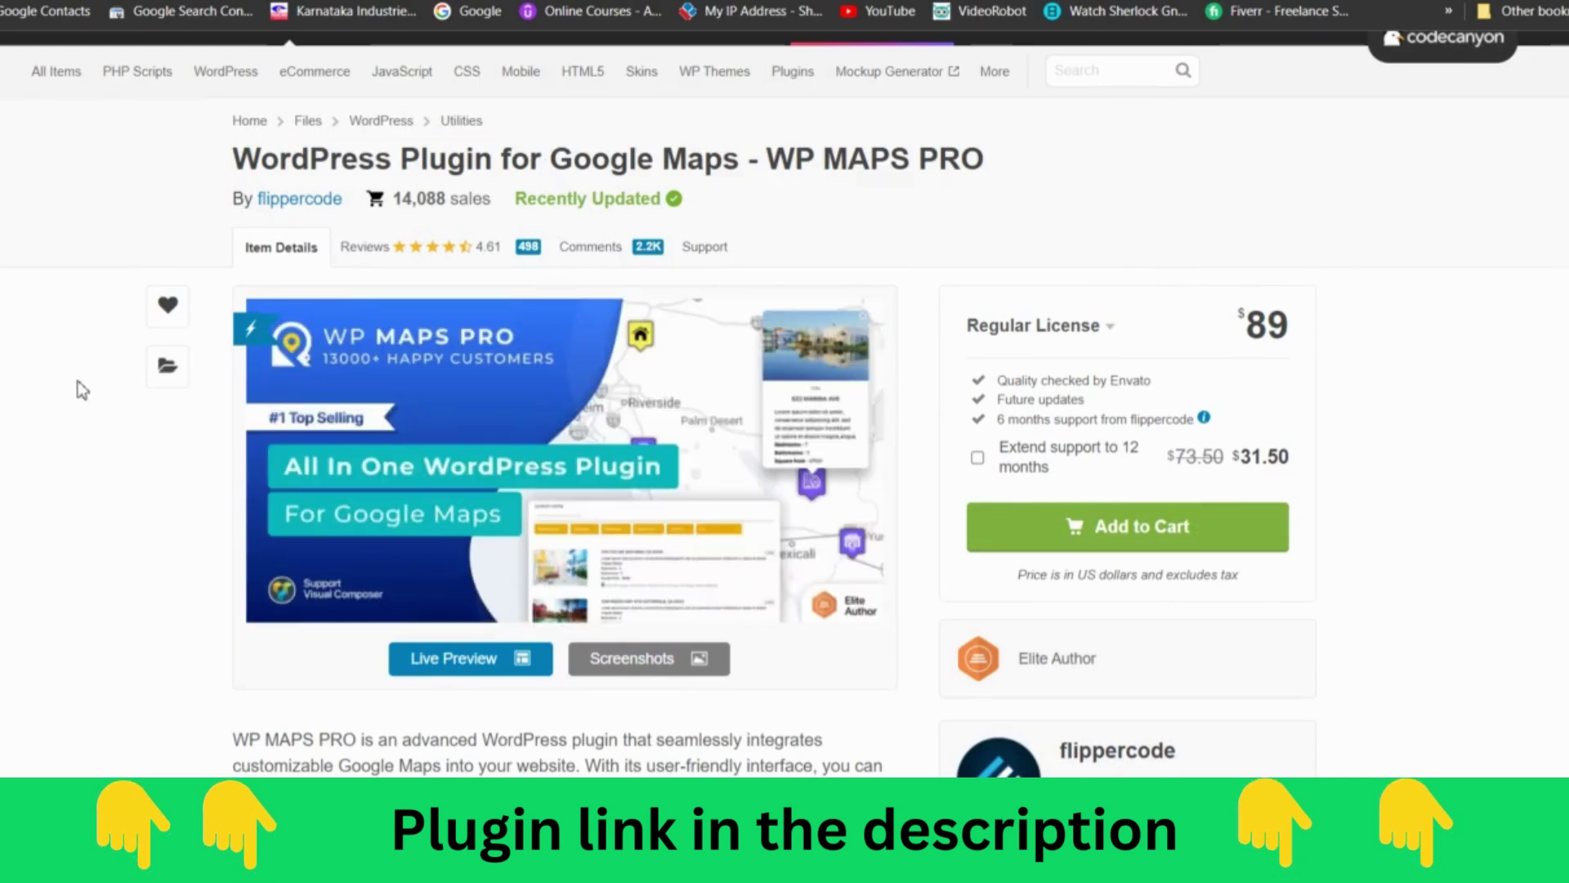
Read through the plugin description, then highlight the title and flippercode seller line.
scroll(82, 390, down, 3)
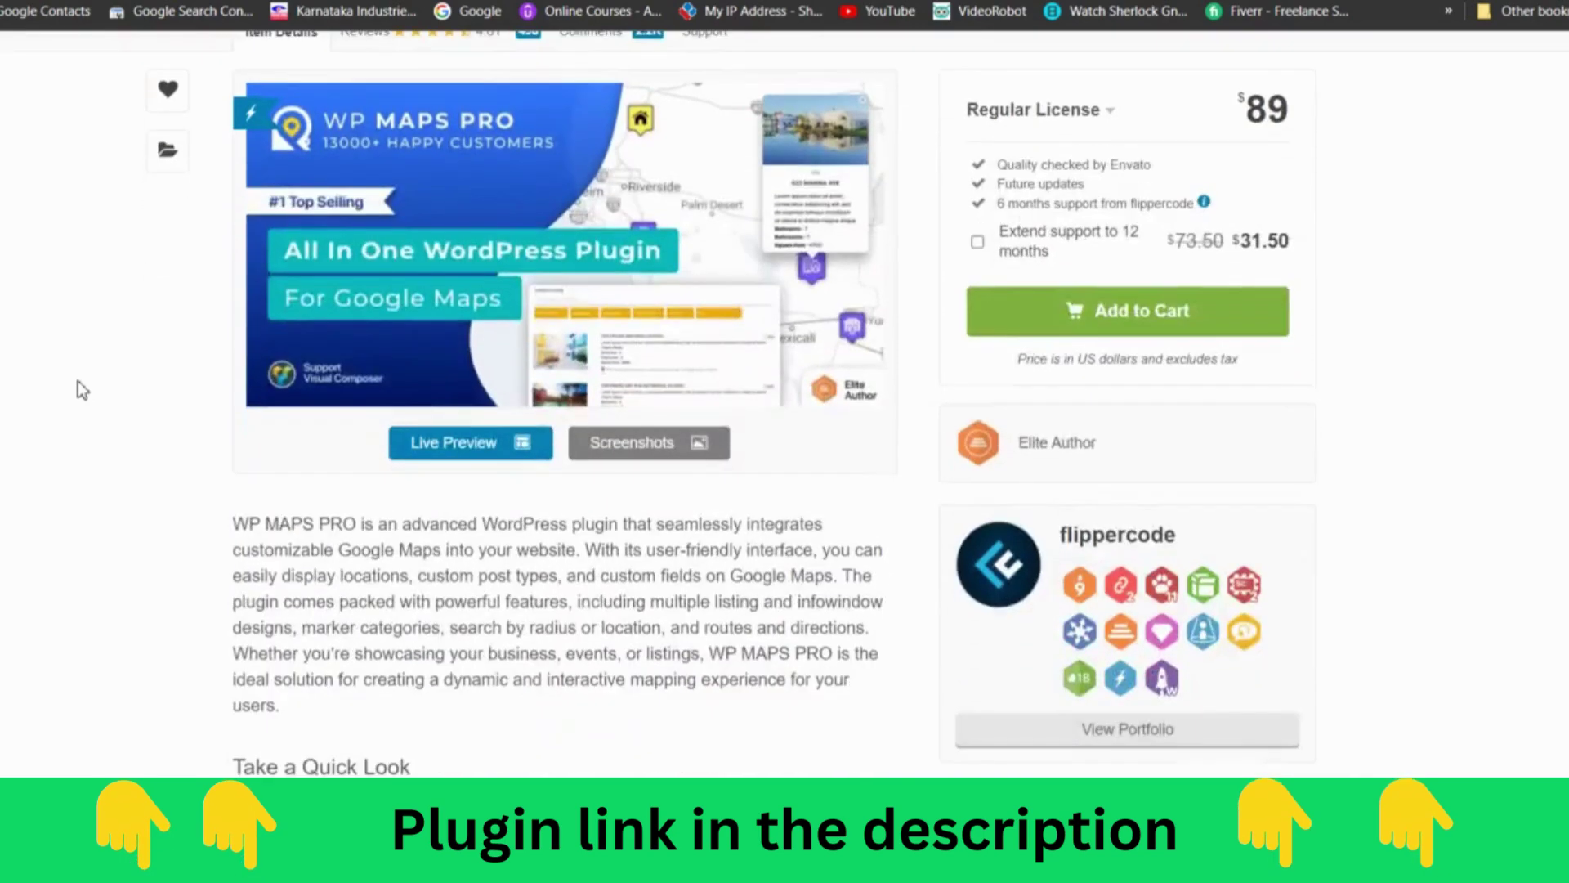
scroll(82, 389, down, 3)
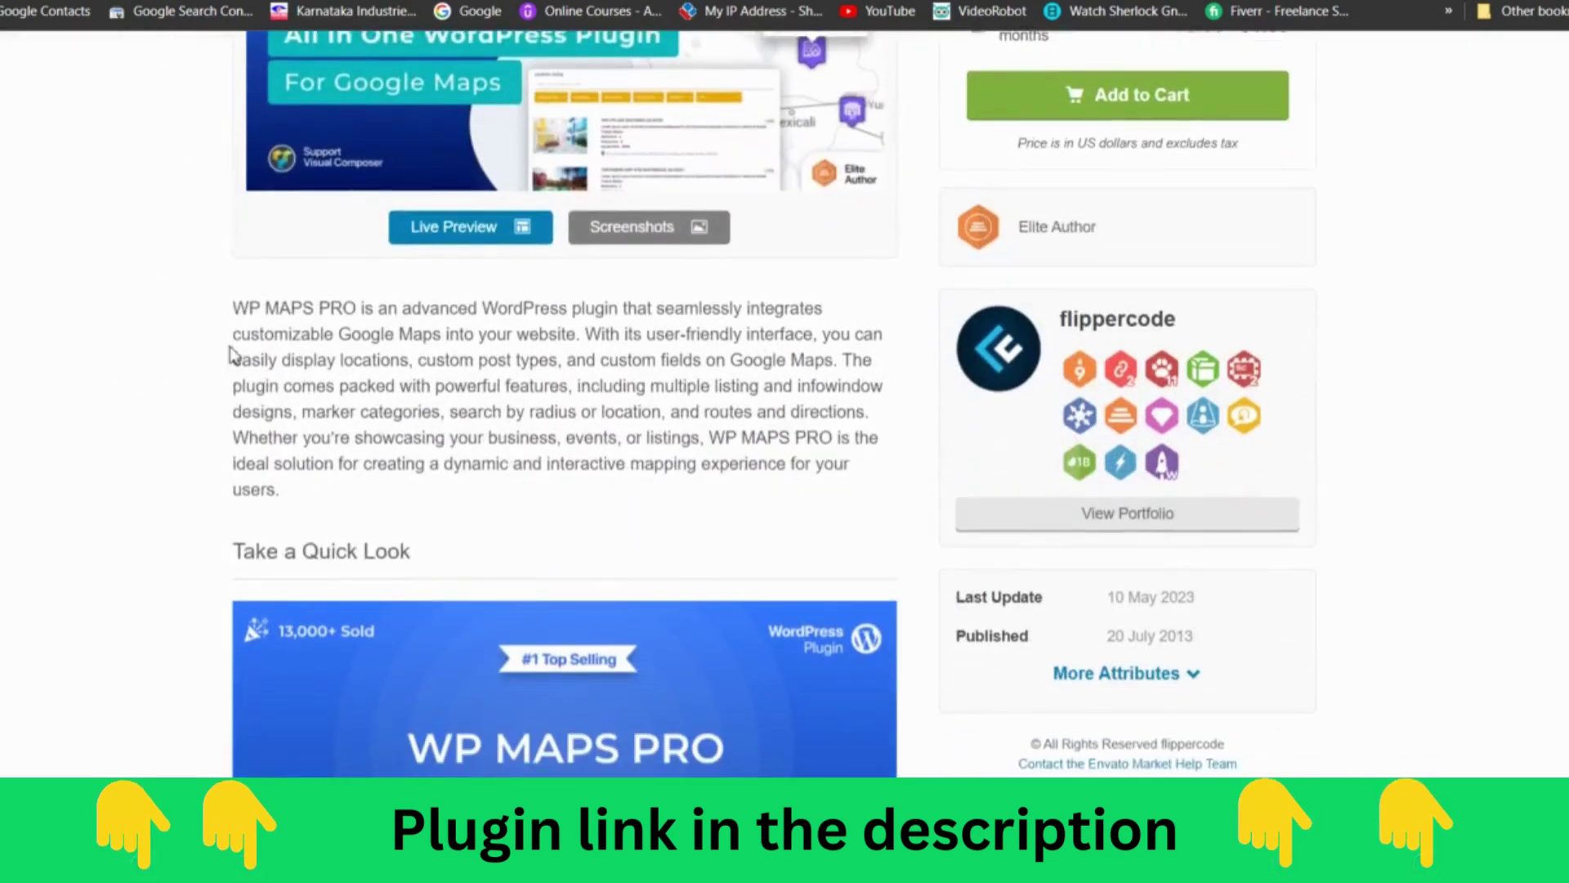
drag(234, 307, 812, 311)
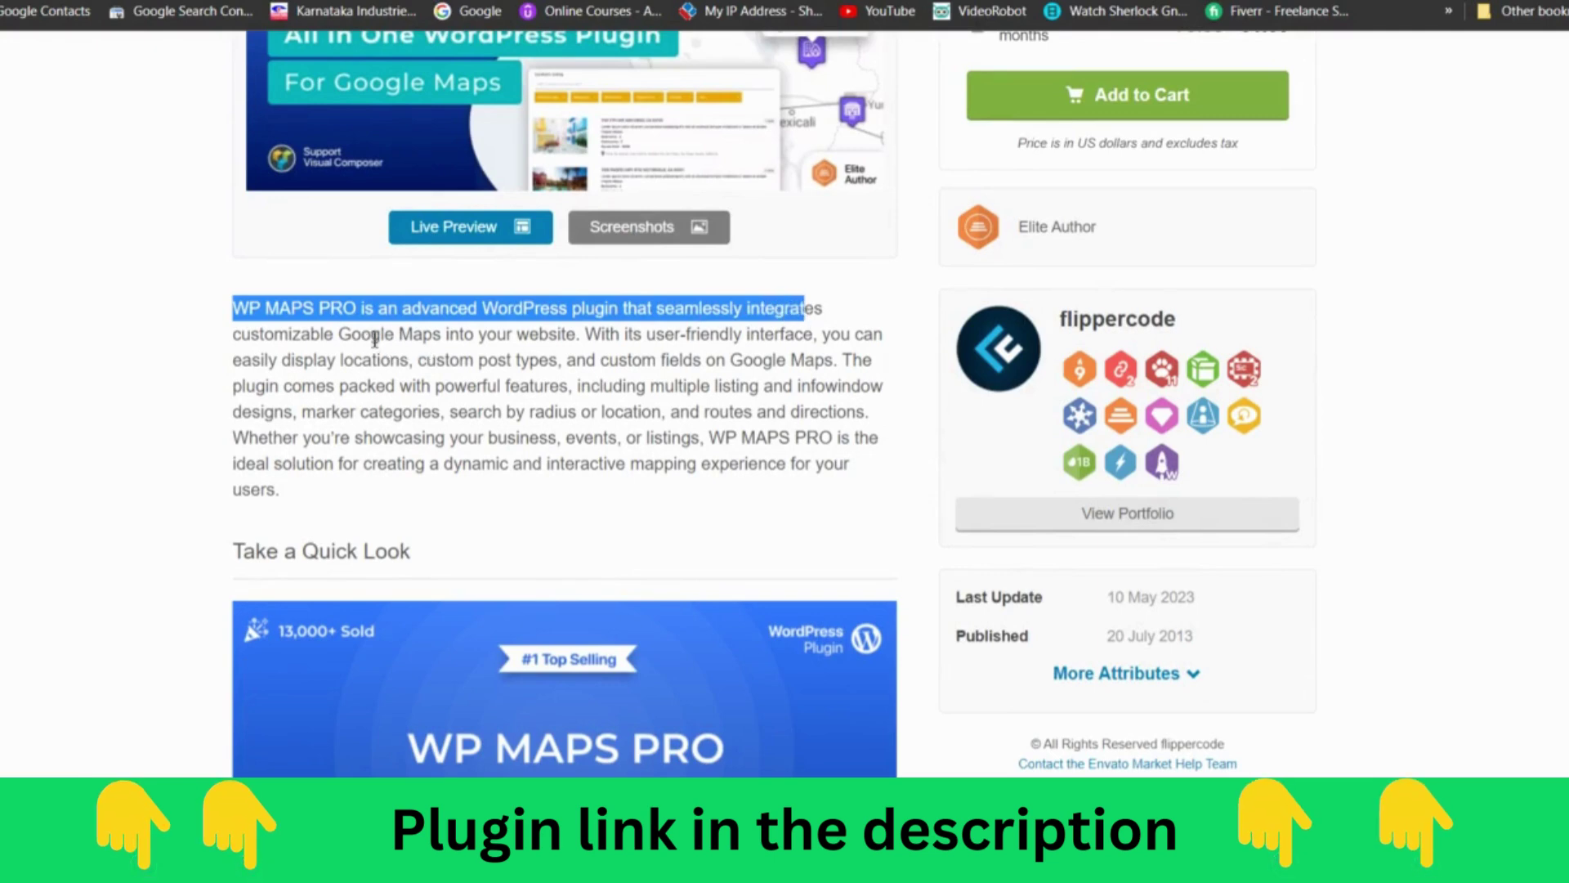
drag(398, 335, 451, 339)
click(480, 337)
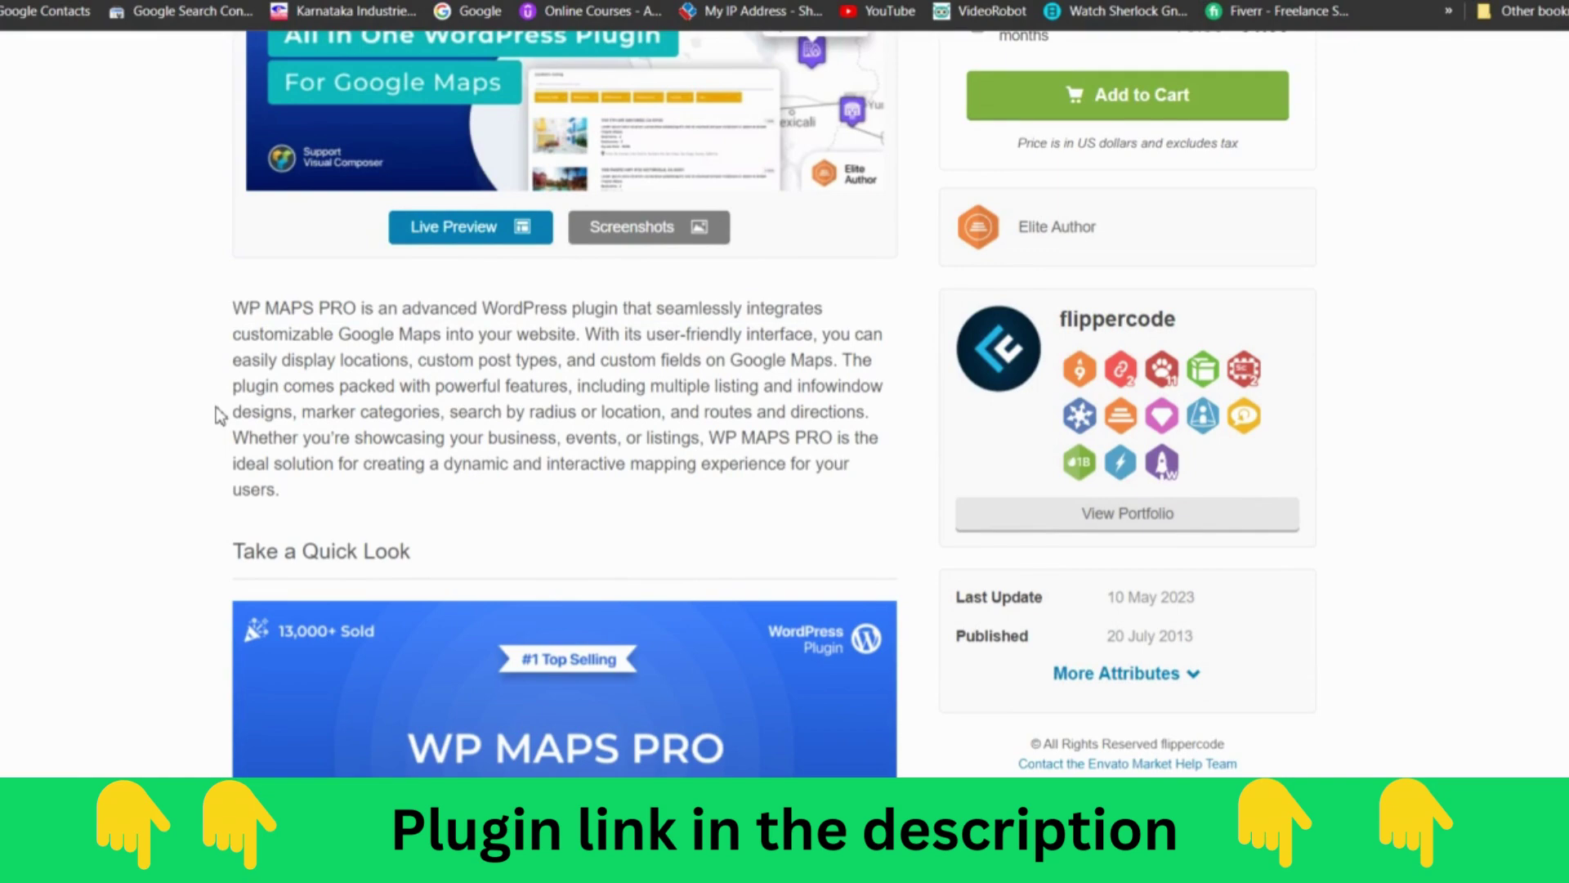
scroll(200, 411, down, 5)
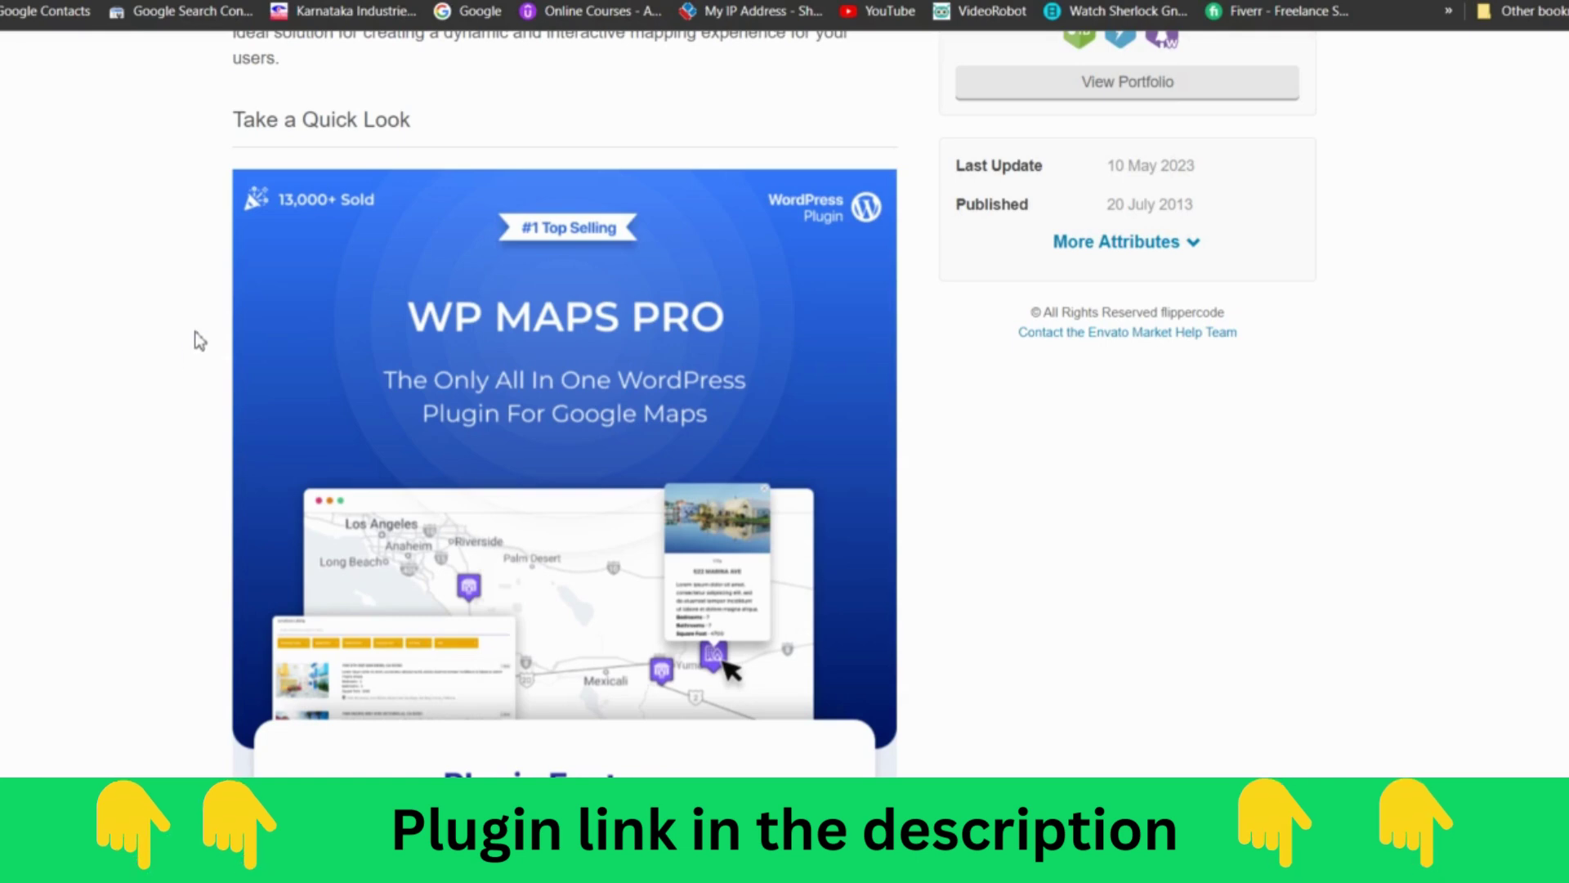
scroll(204, 342, up, 10)
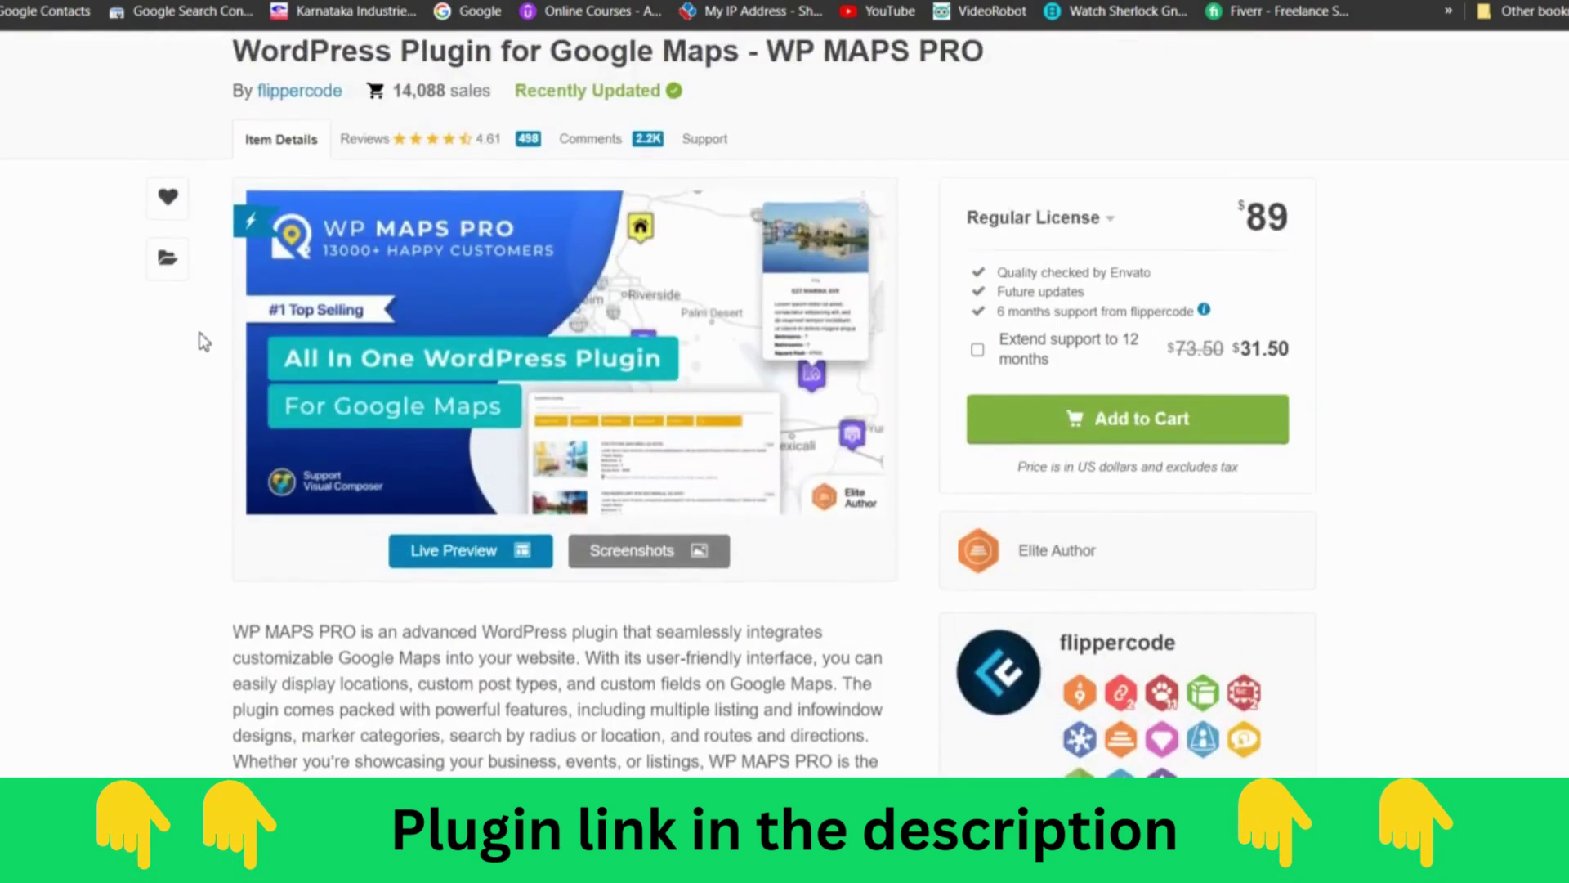
drag(235, 160, 945, 190)
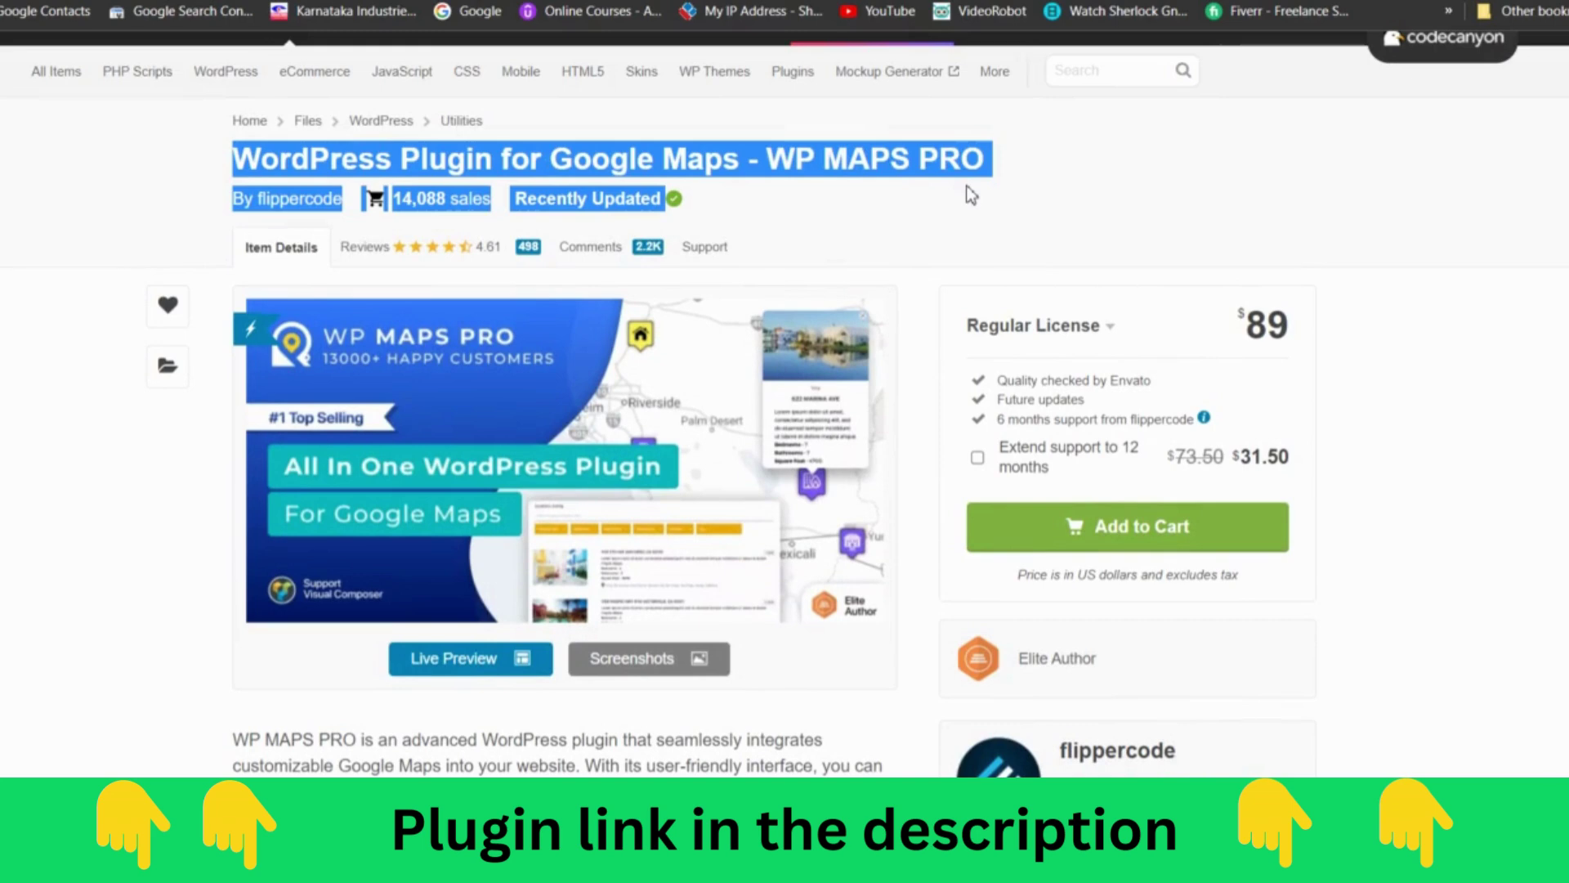